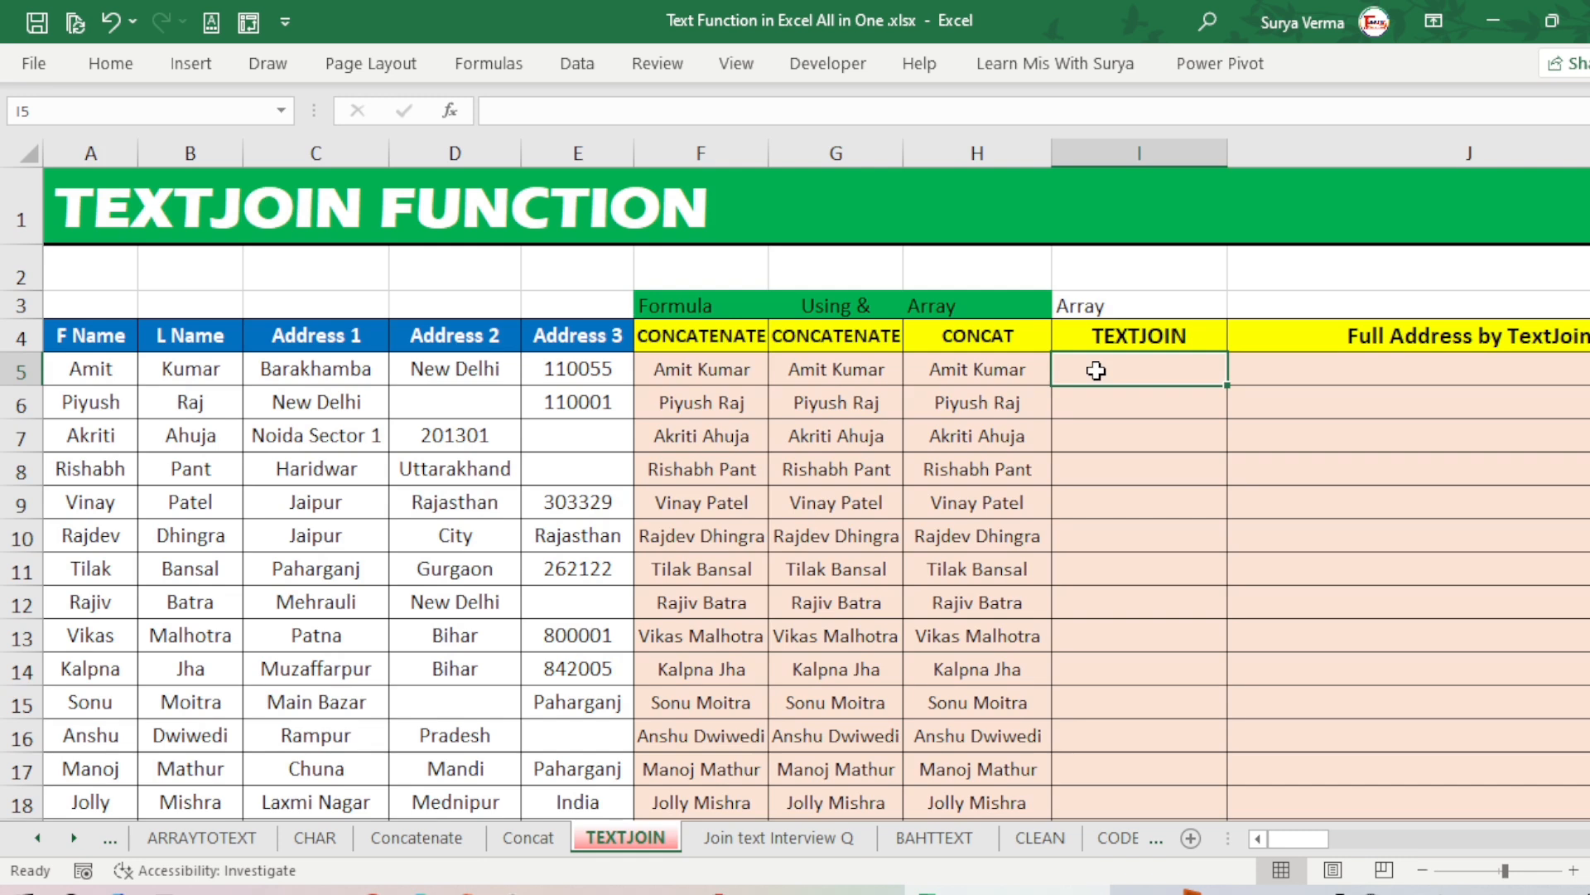
- Look through the library of text functions as far as TEXTJOIN
click(493, 71)
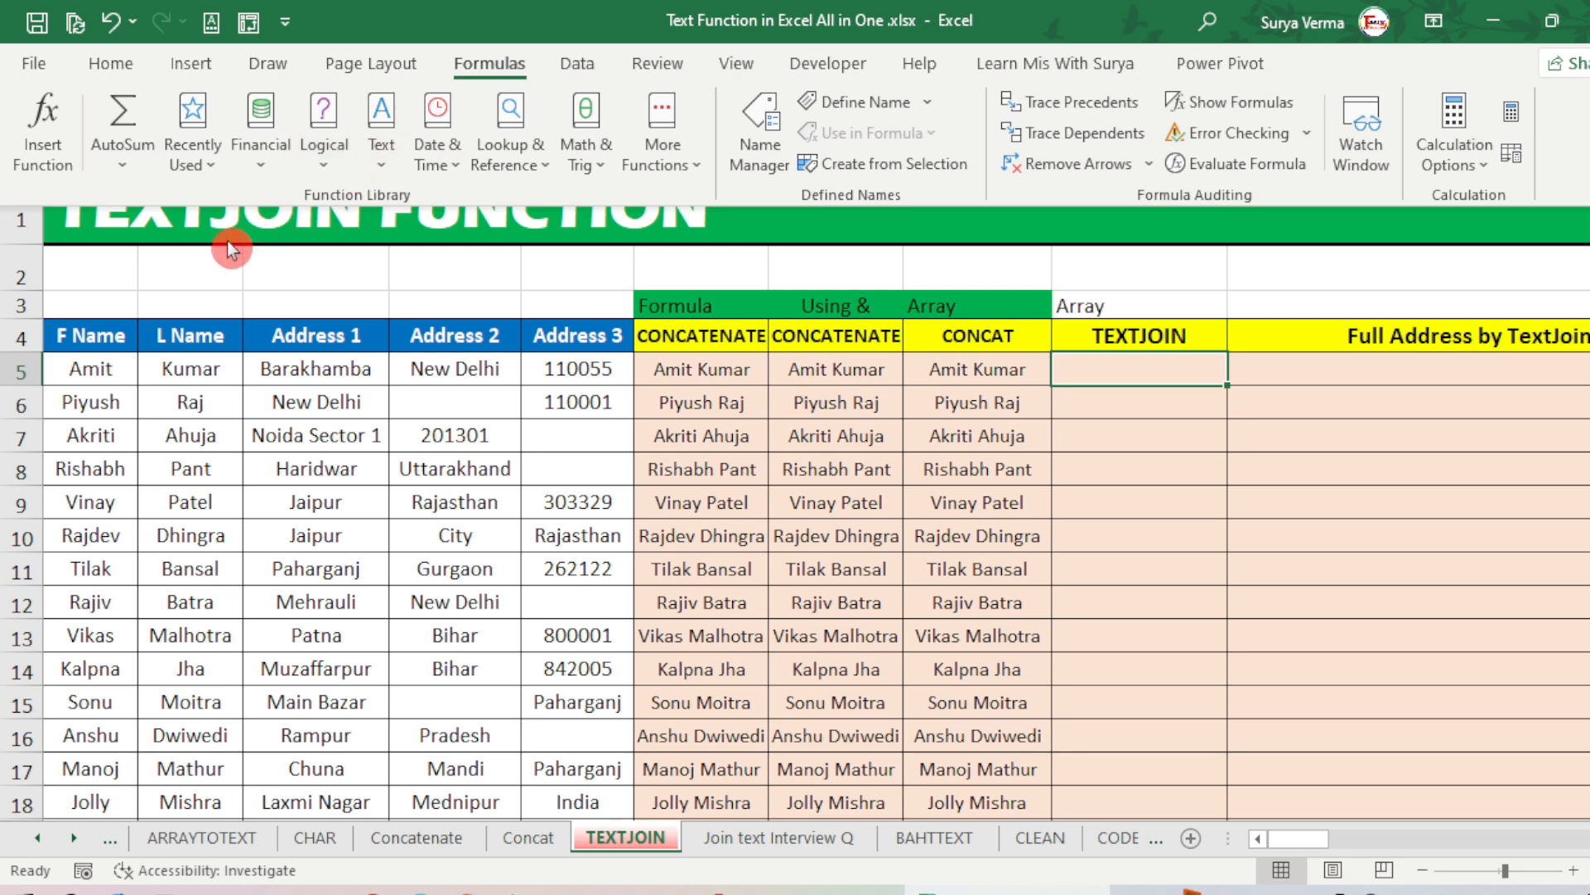
click(379, 162)
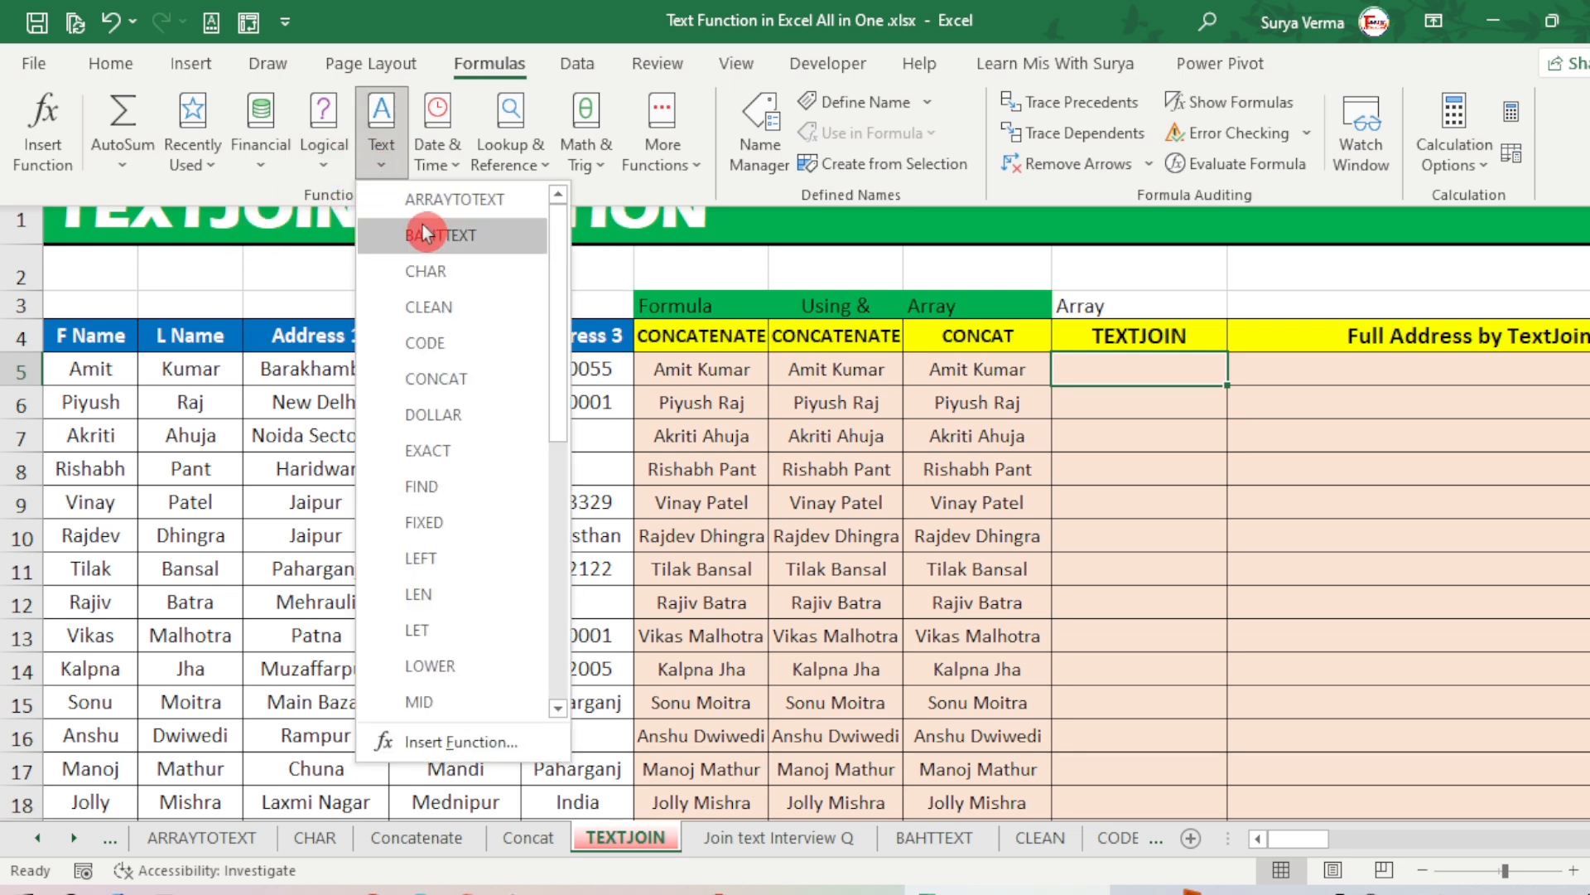
scroll(429, 302, down, 5)
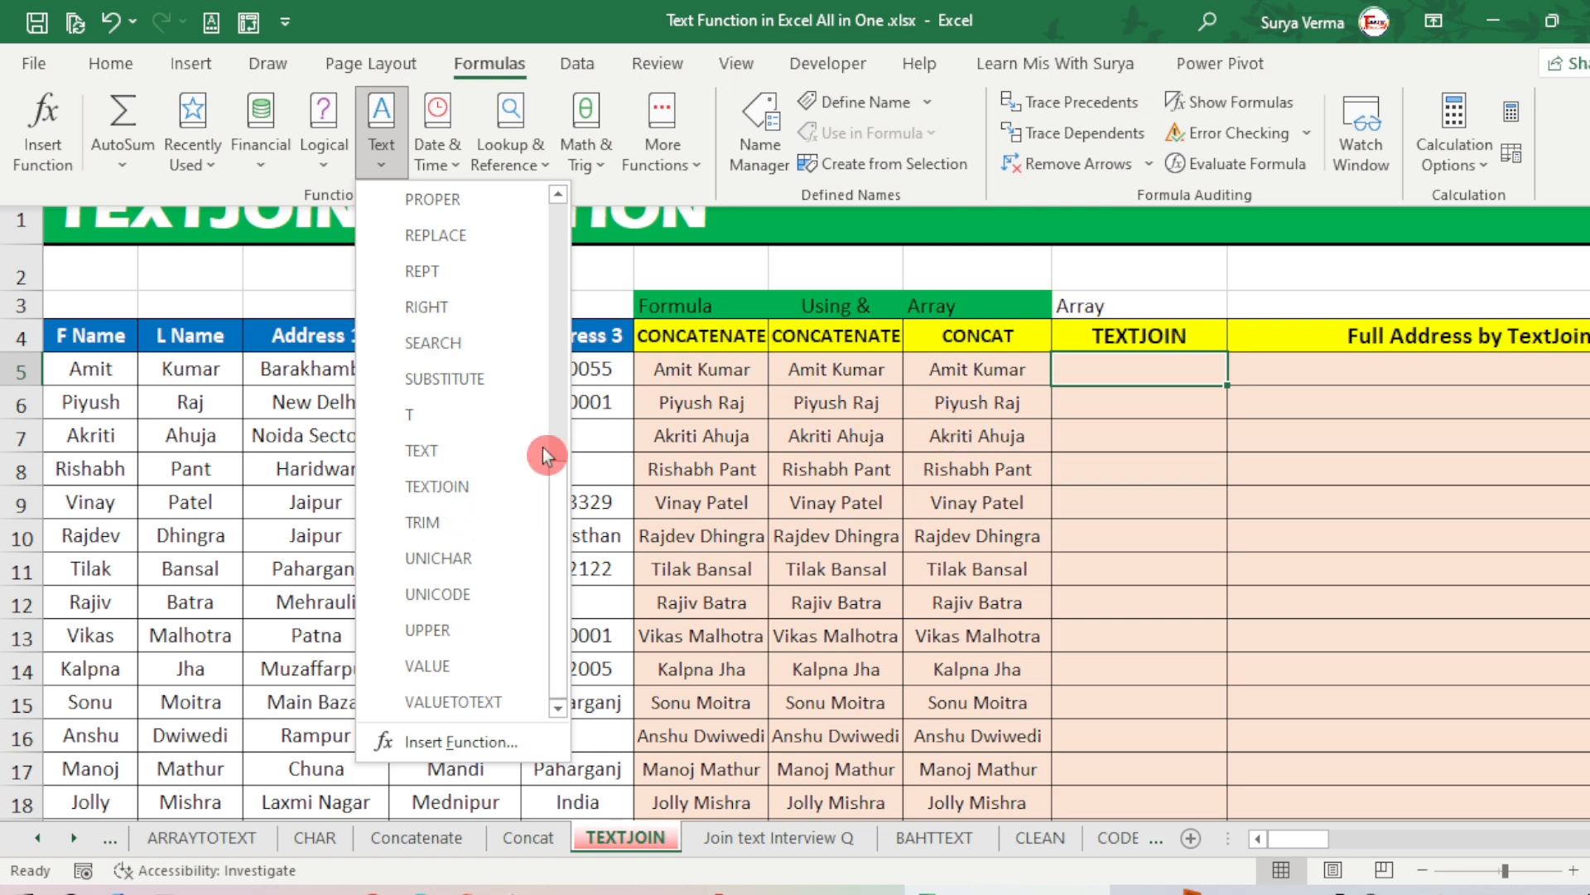
click(1132, 371)
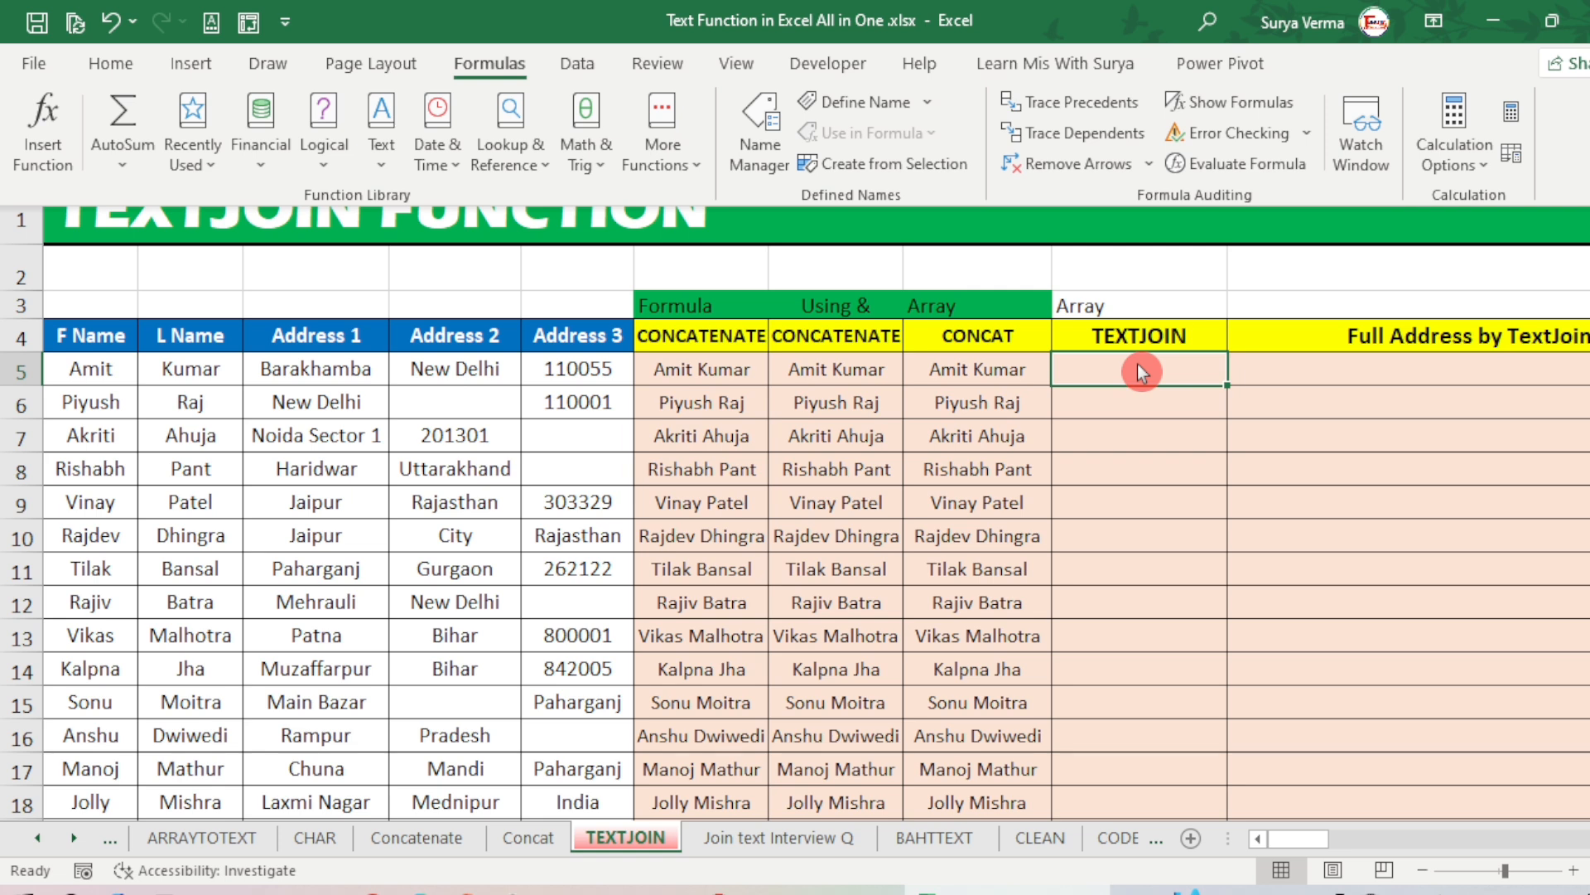
- Enter =CONCATENATE(A5," ",B5) in cell I5 to join the first and last name with a space
text(=concat)
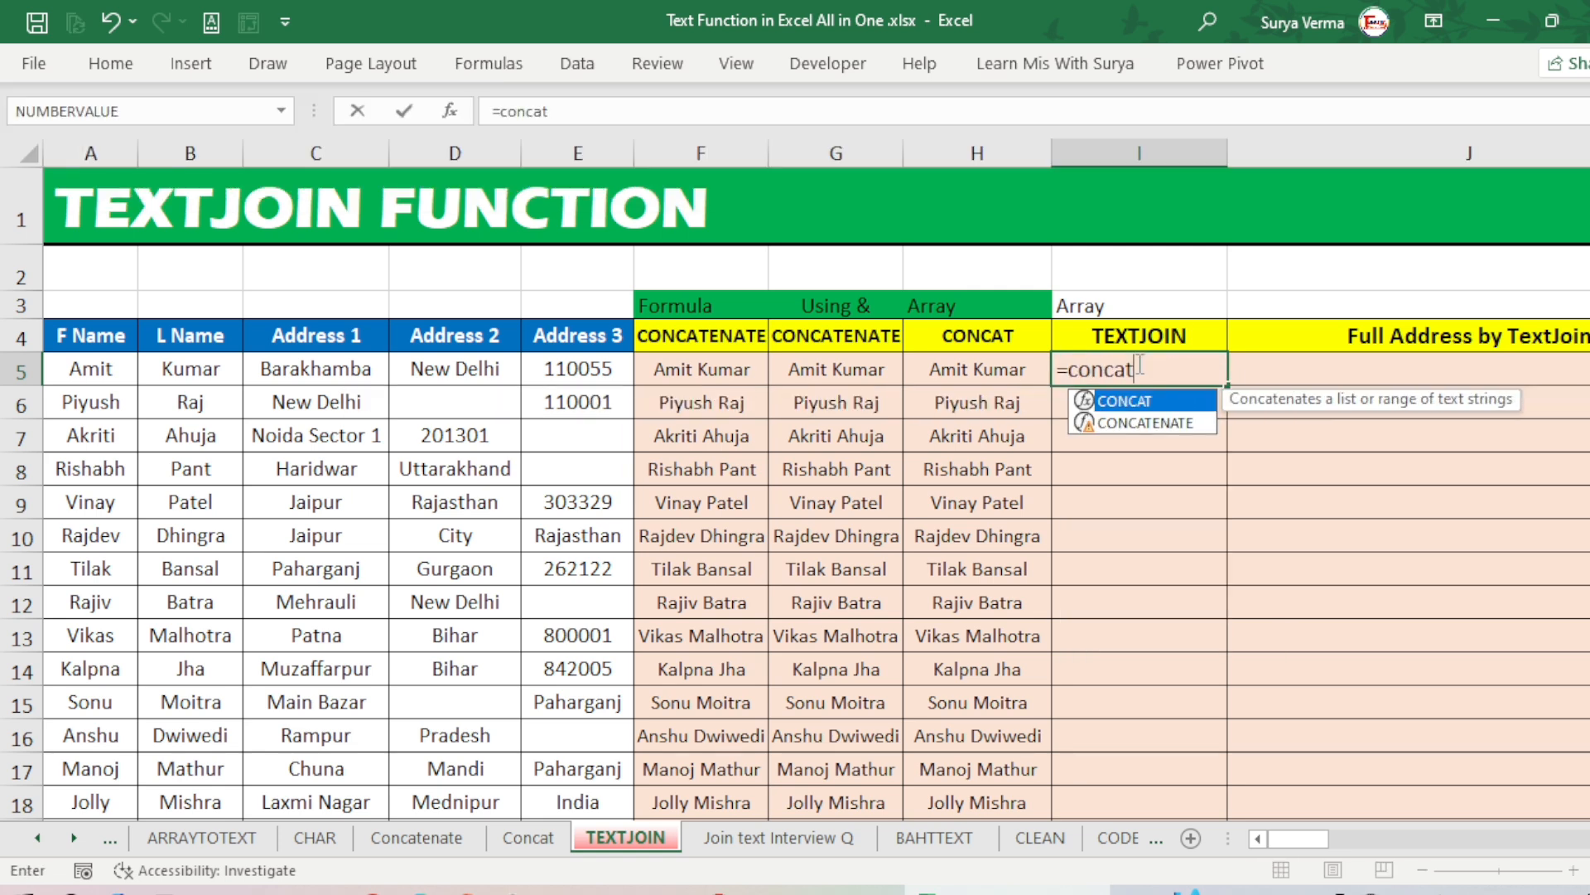
key(Down)
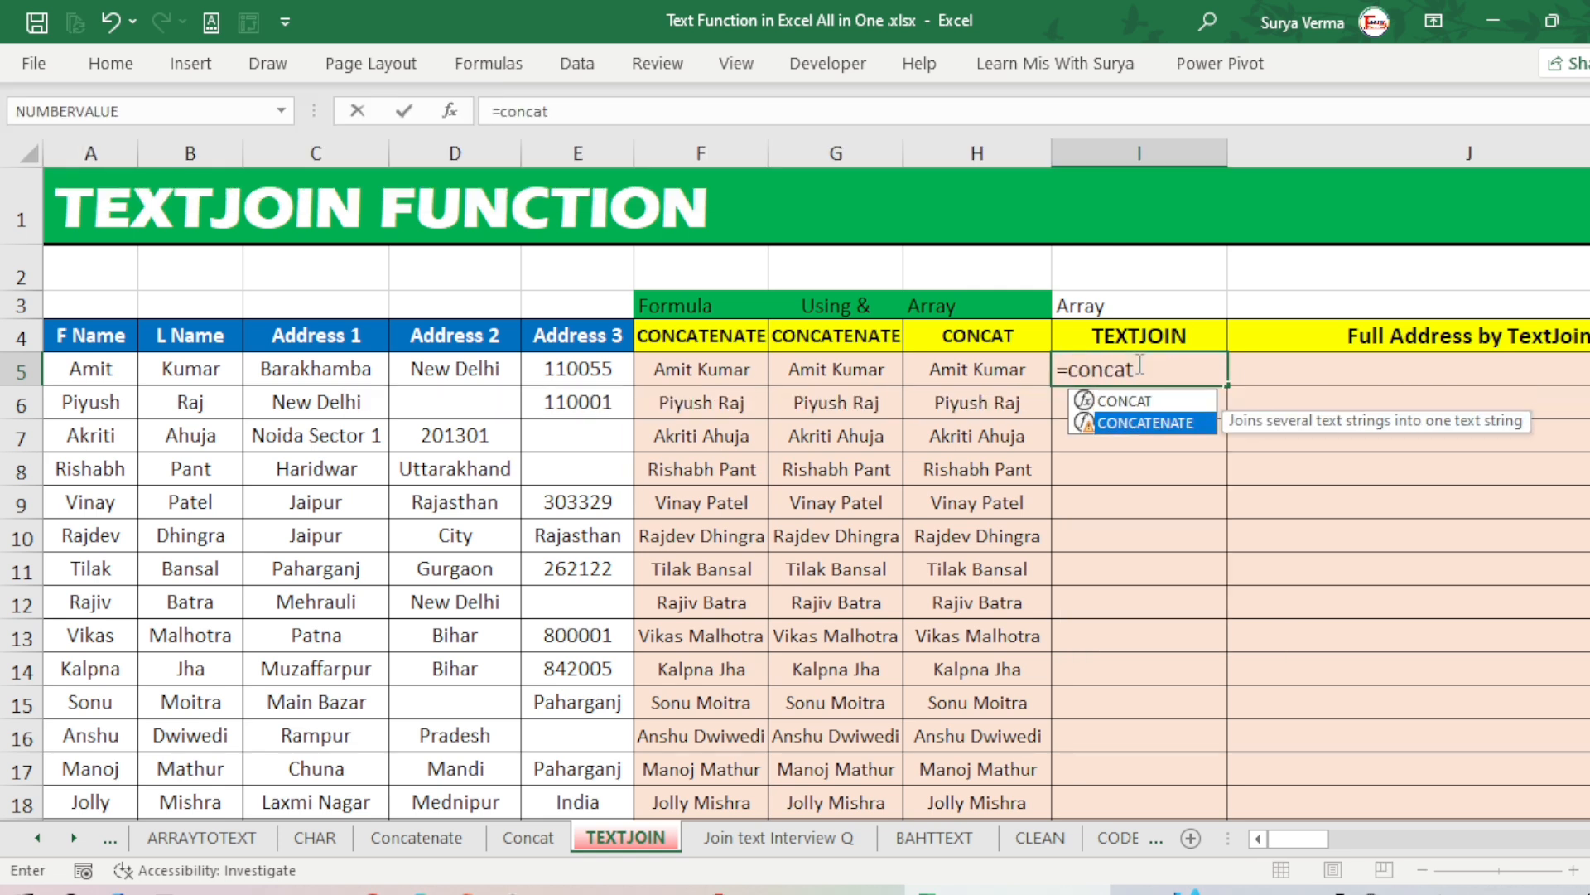
key(Tab)
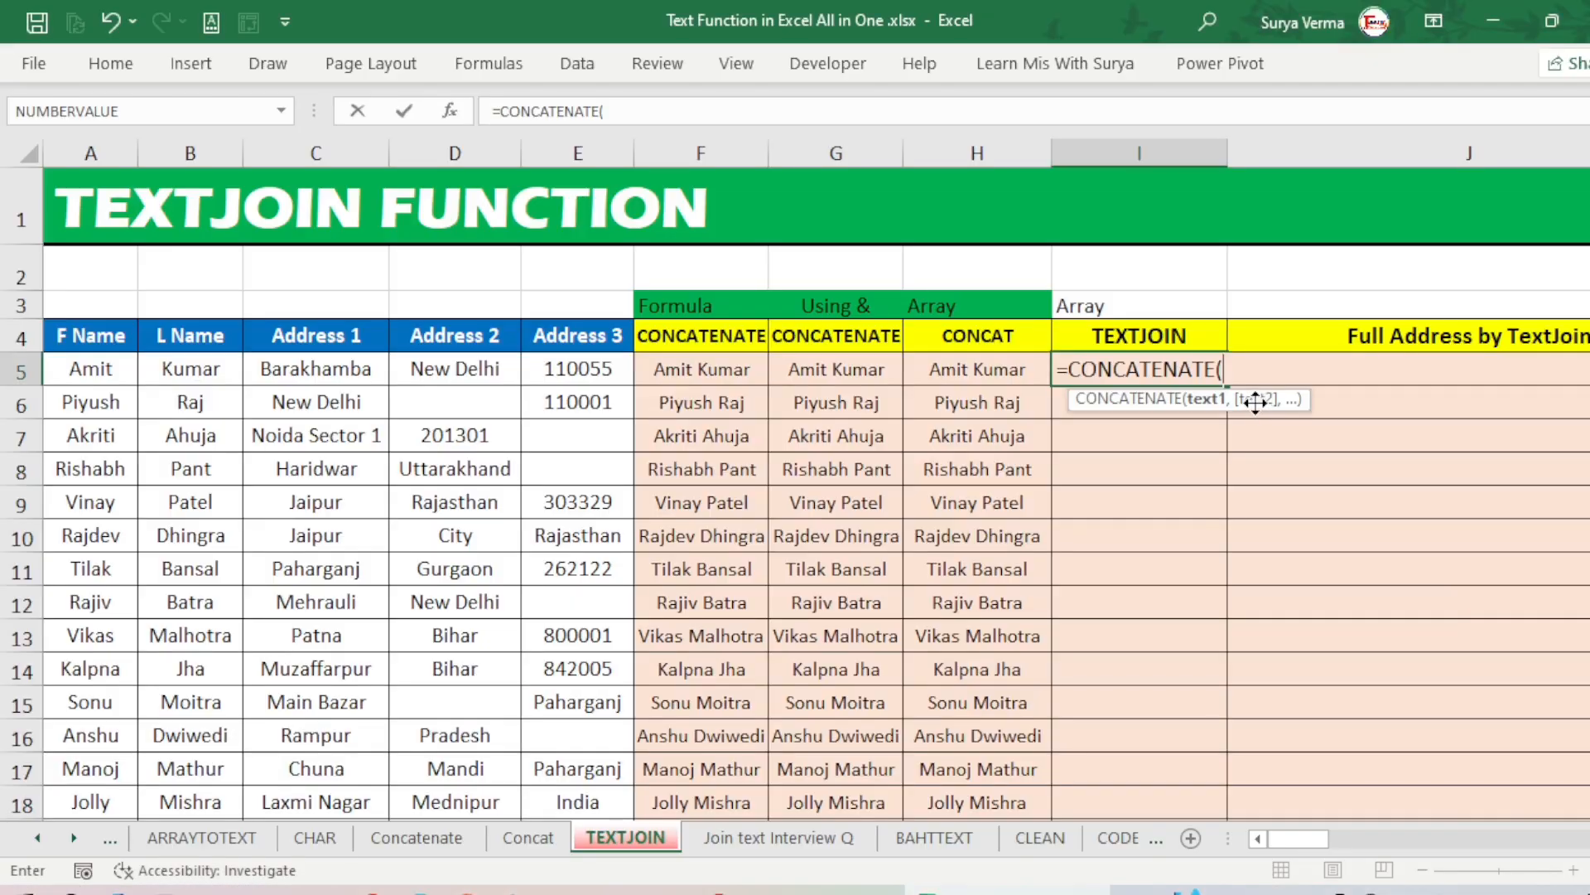
click(109, 370)
text(,)
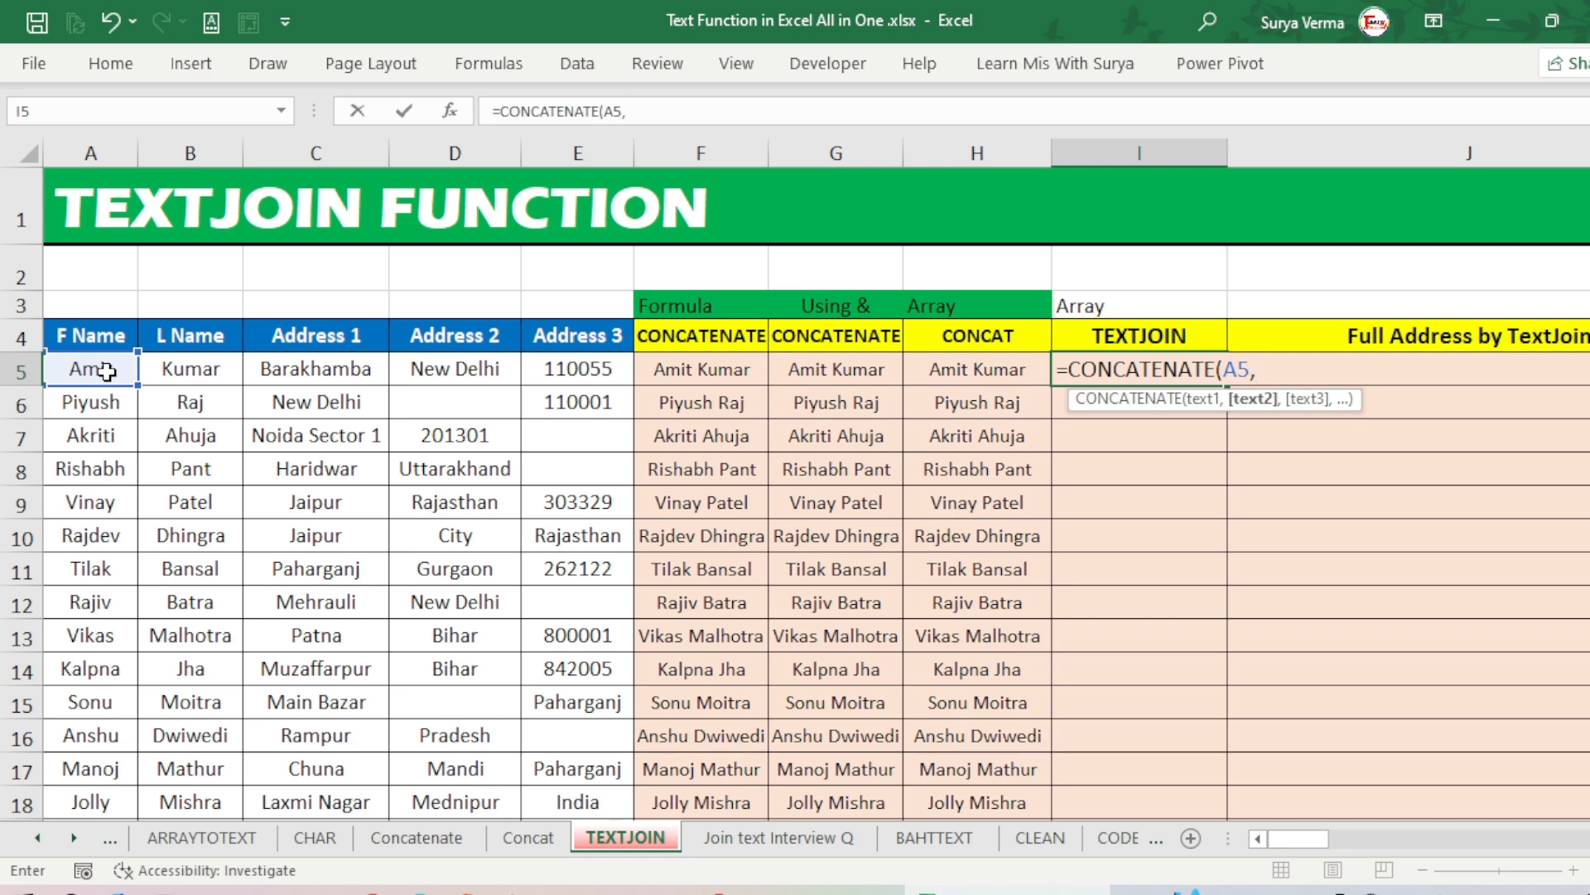
text(" ",)
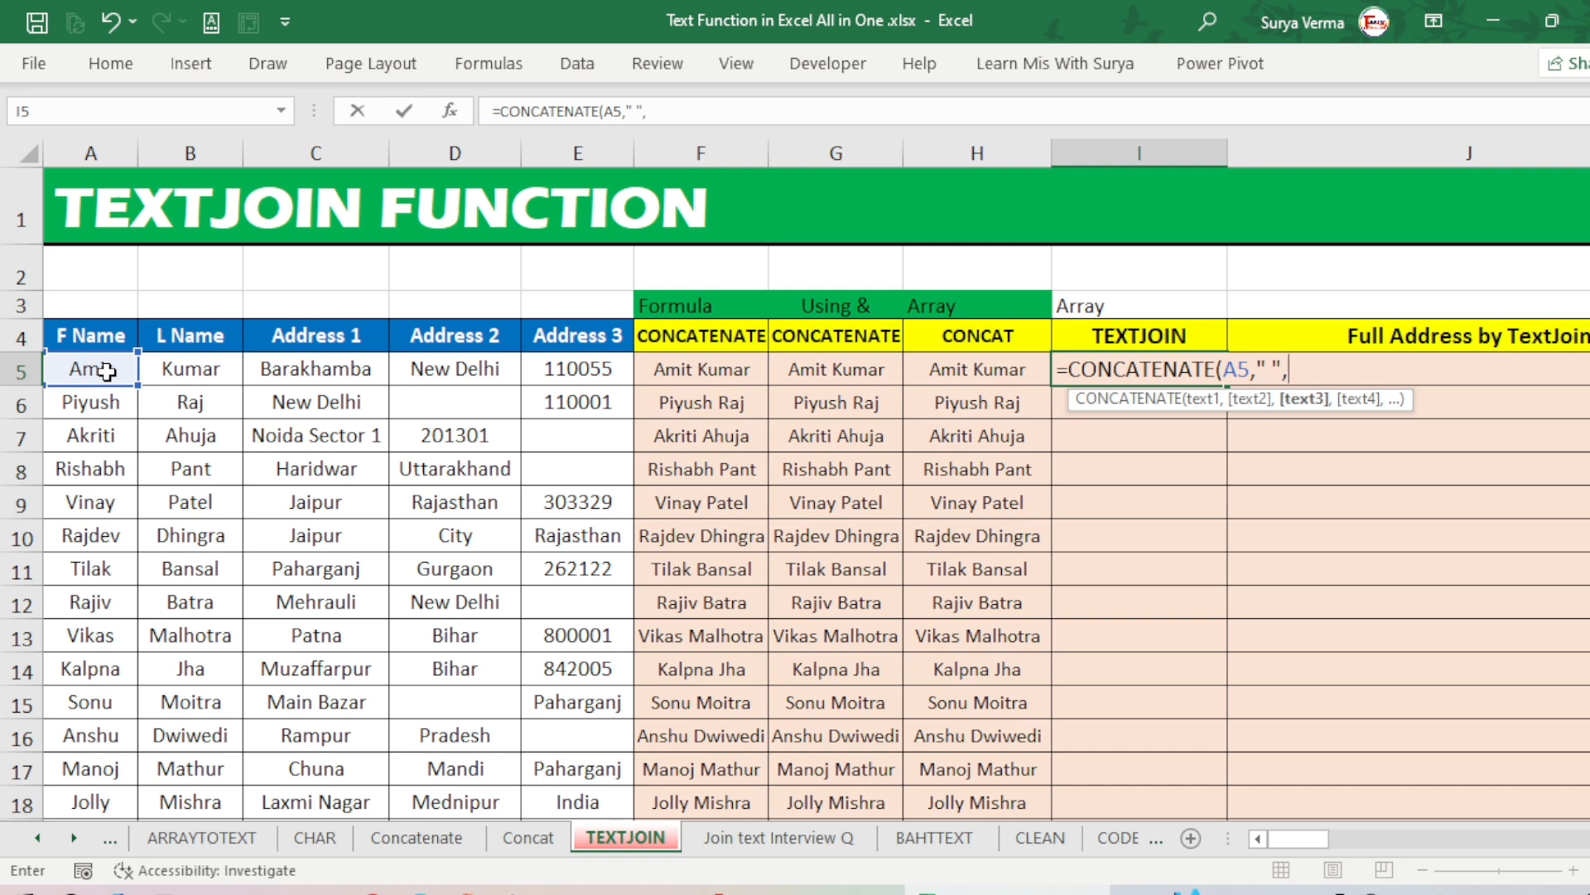
click(193, 368)
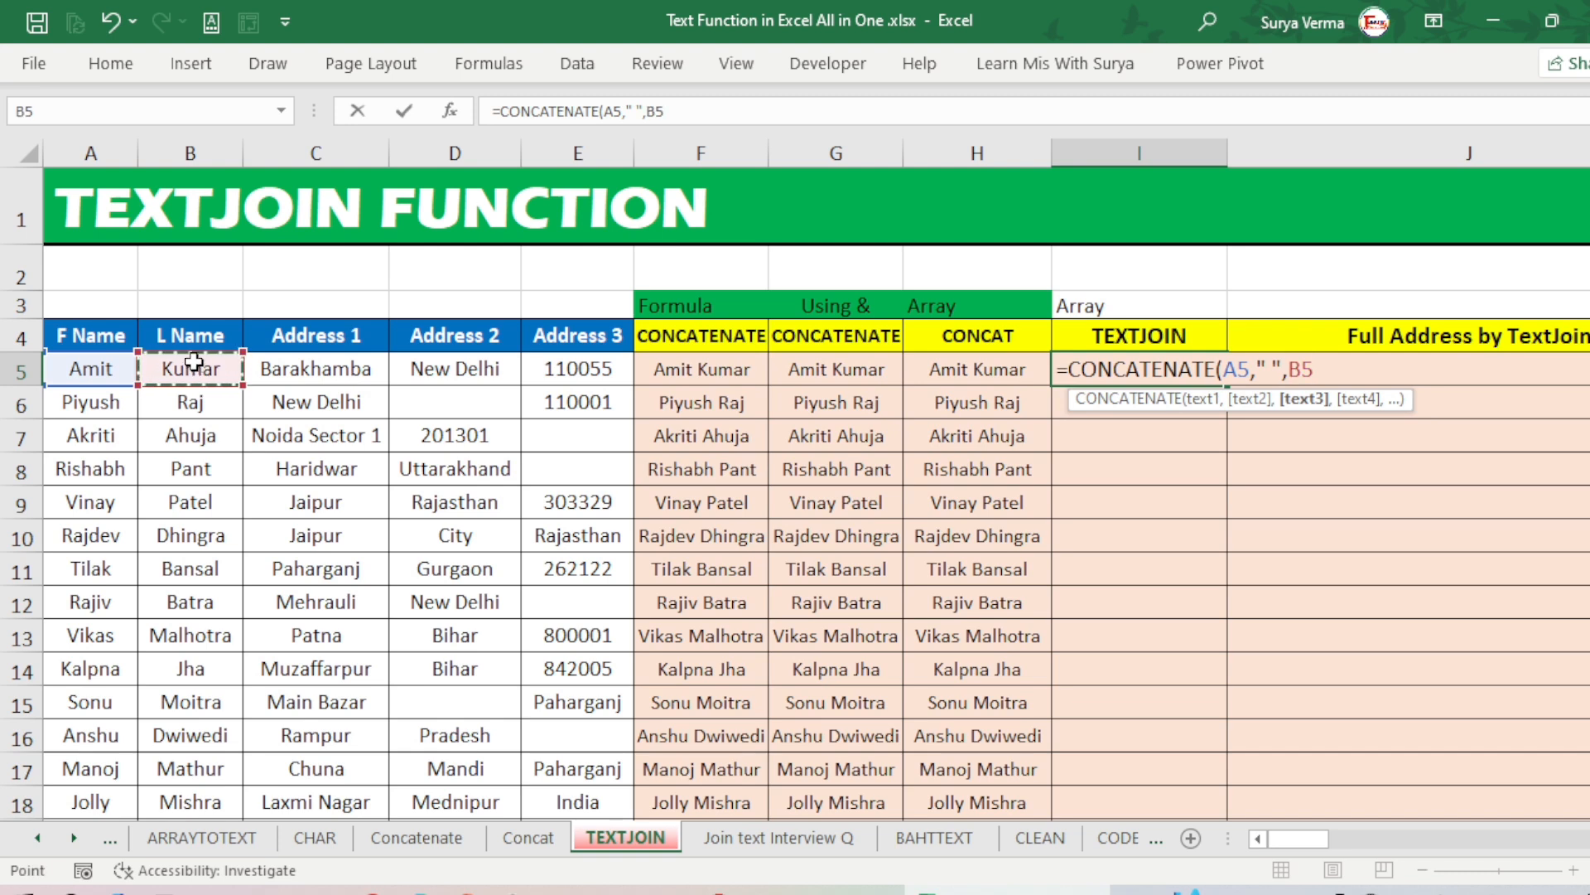
text())
key(Return)
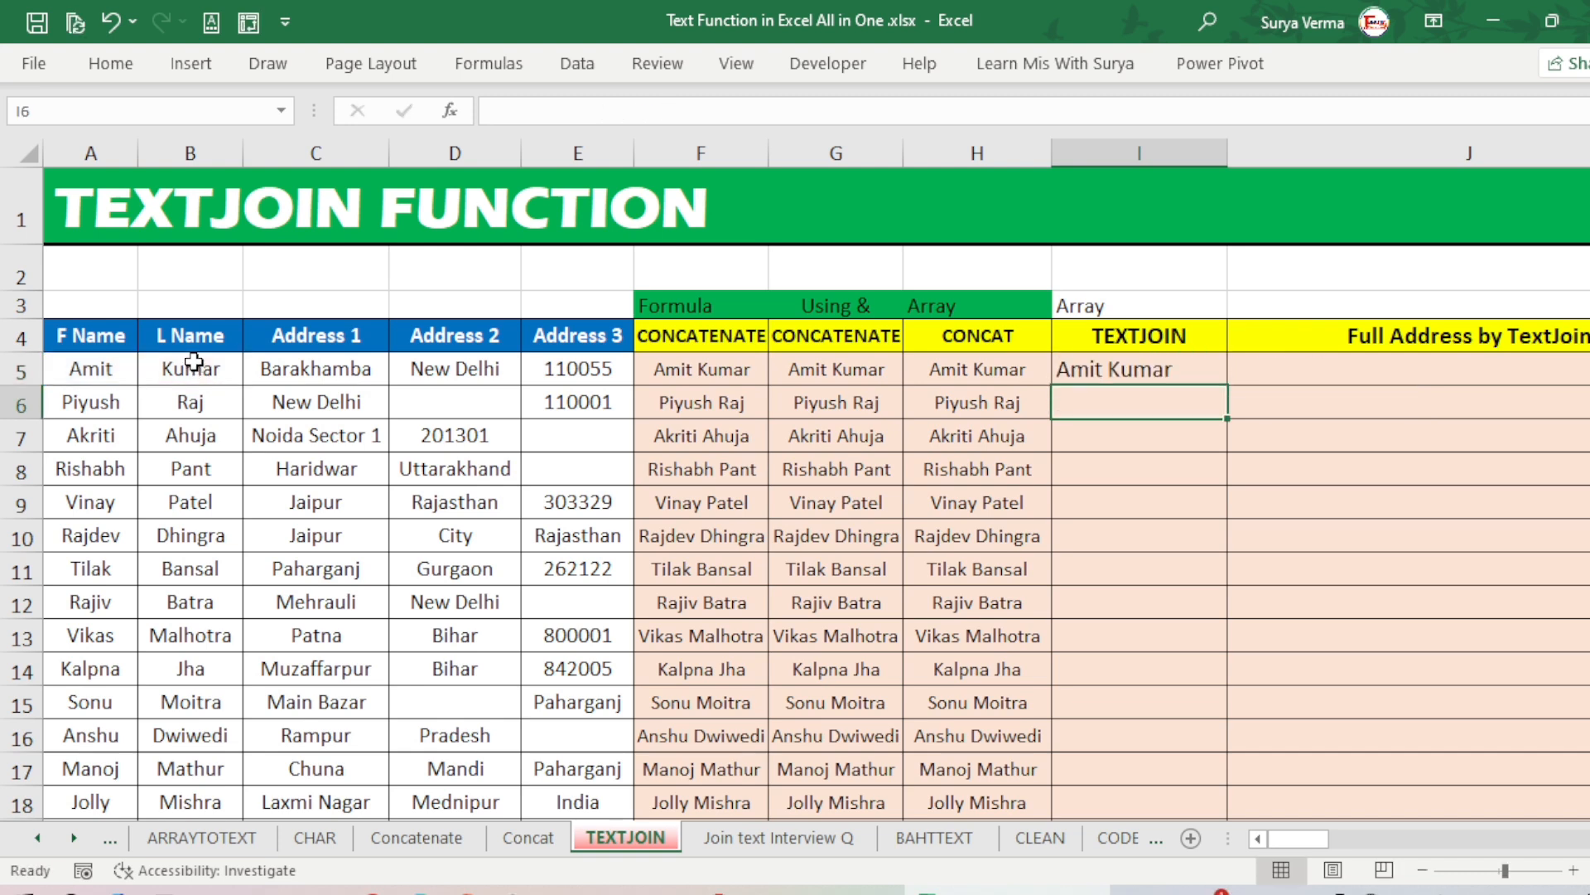
- Replace the formula in I5 with =CONCATENATE(A5:E5), passing the whole row range as one argument
key(Up)
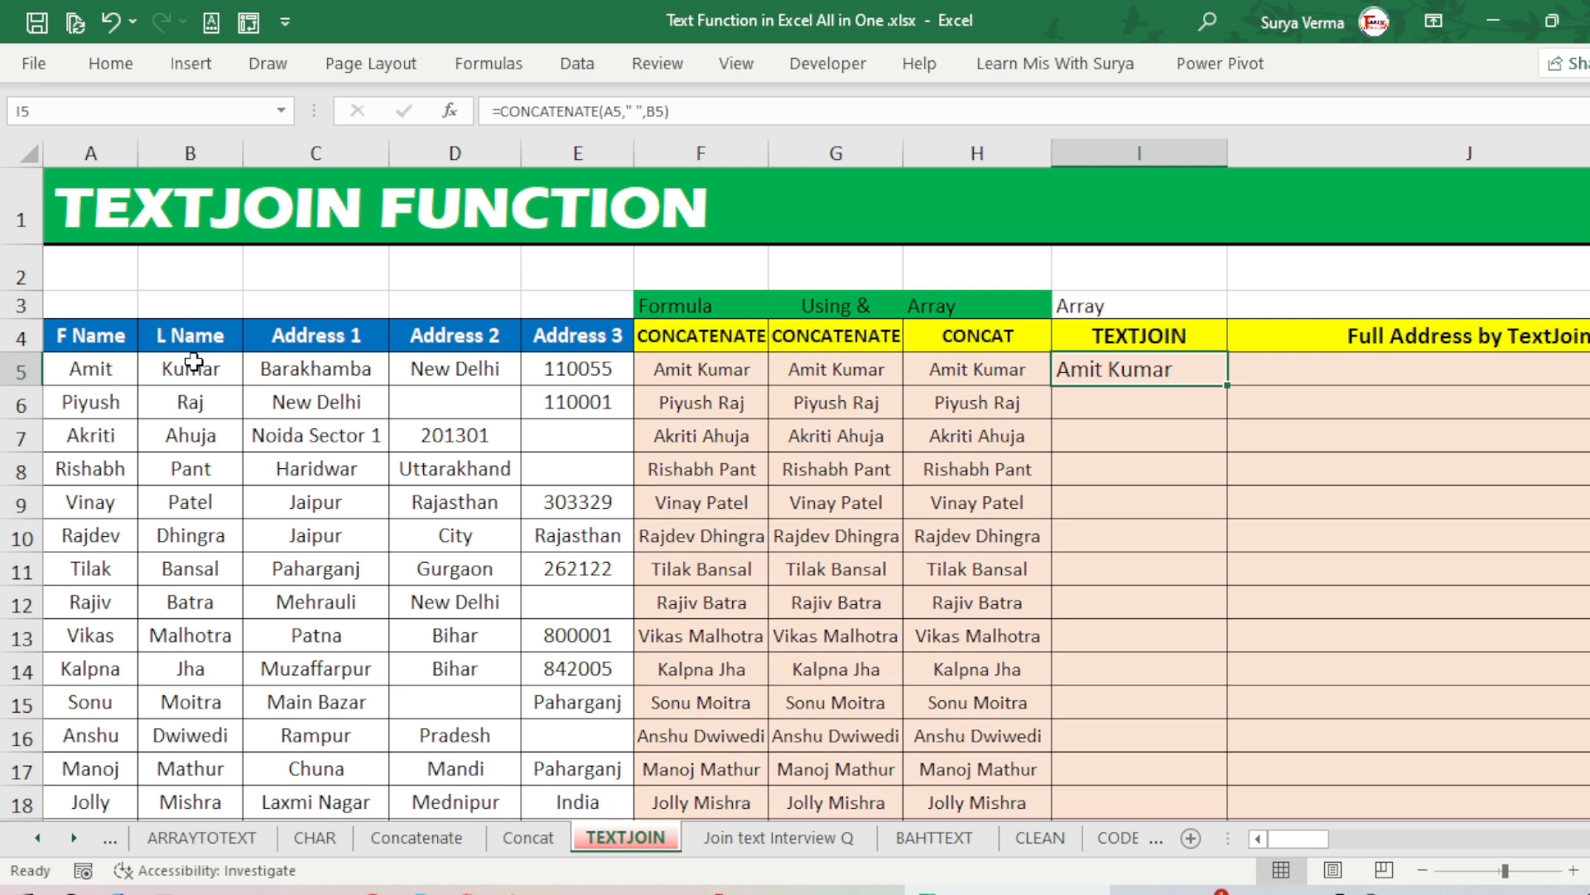
text(=co)
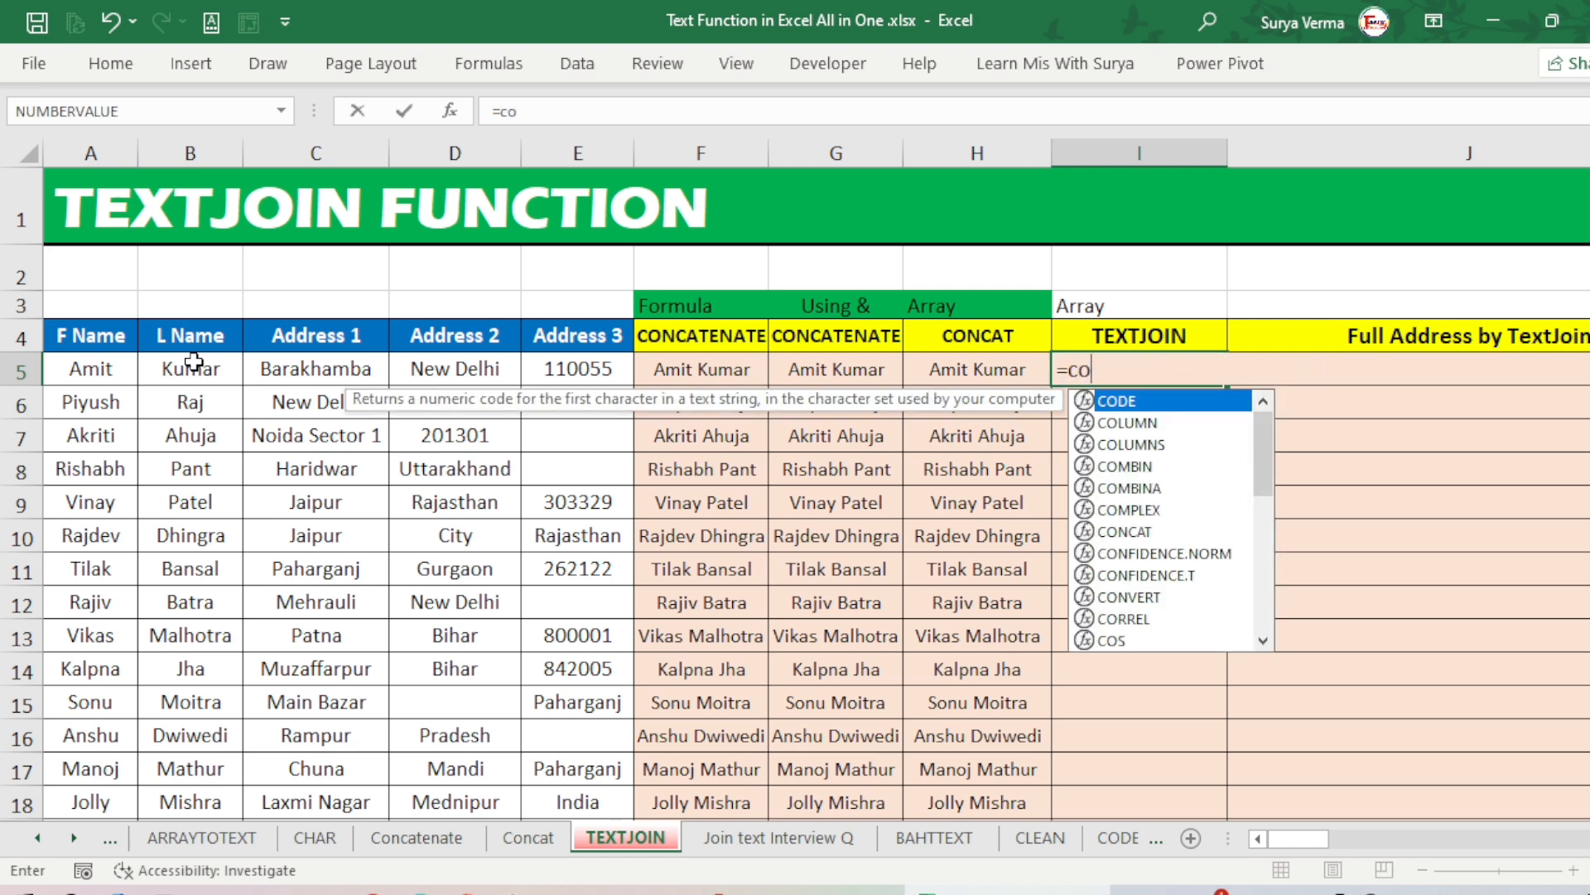
text(nct)
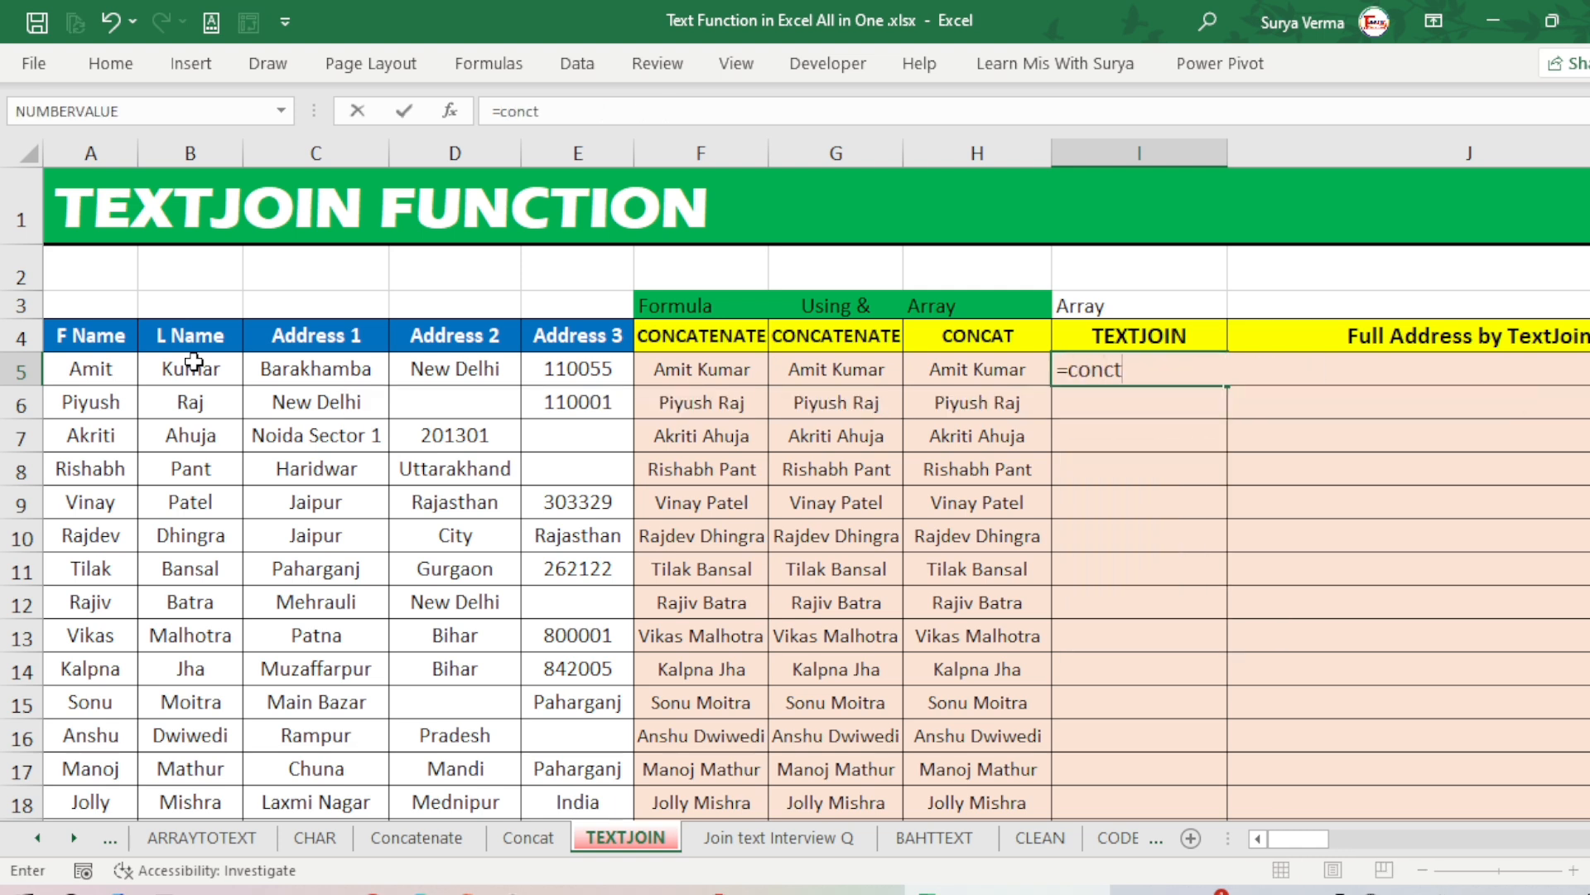
key(BackSpace)
text(at)
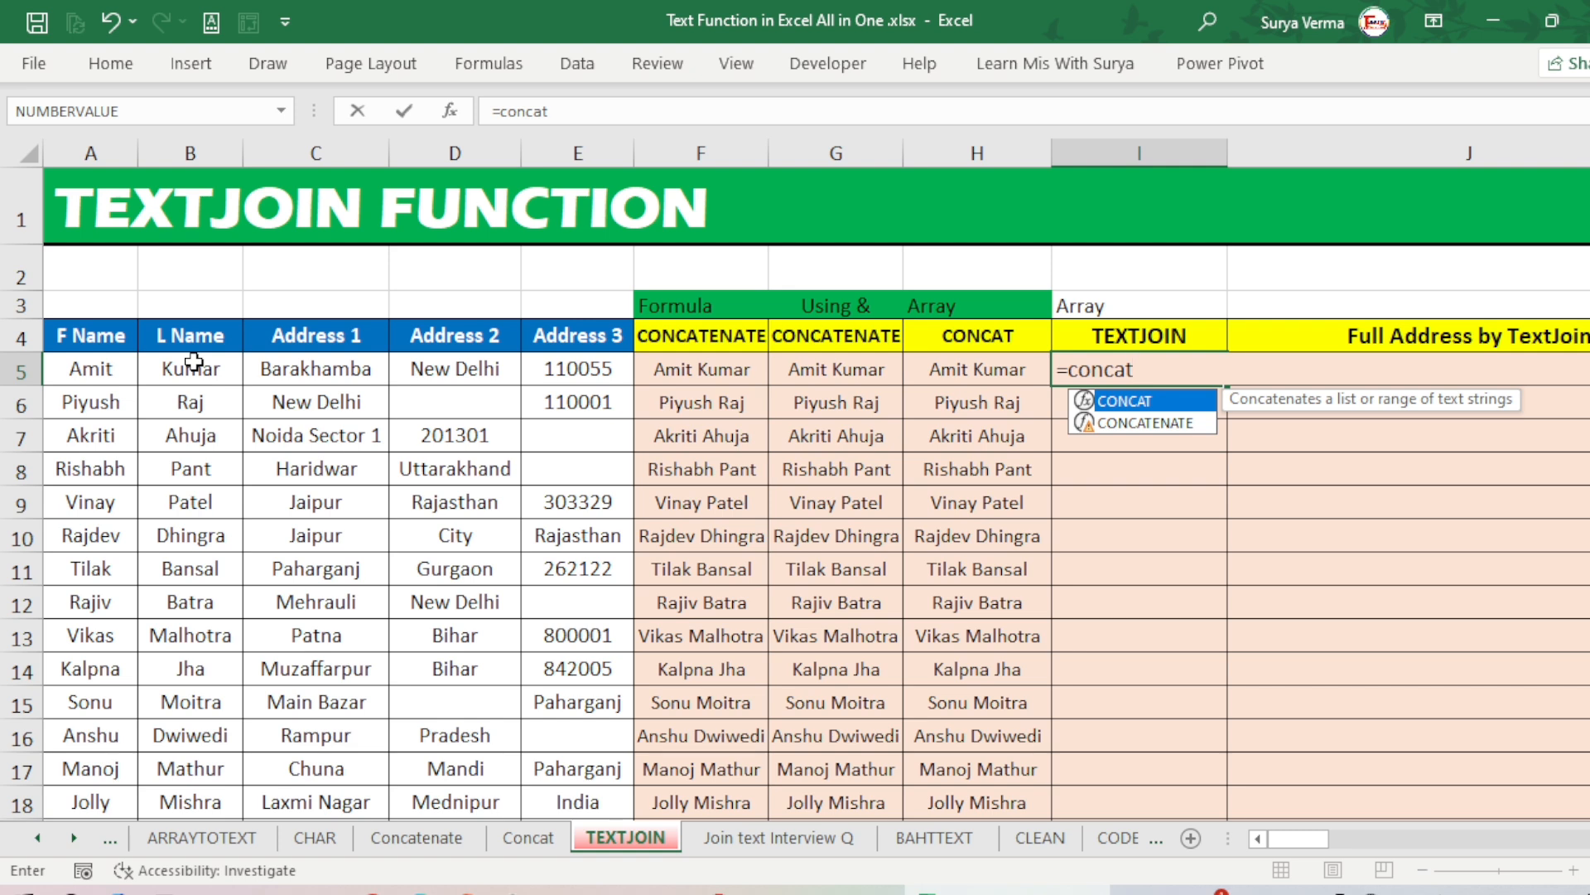
key(Down)
key(Tab)
key(Left)
key(Left)
key(Left)
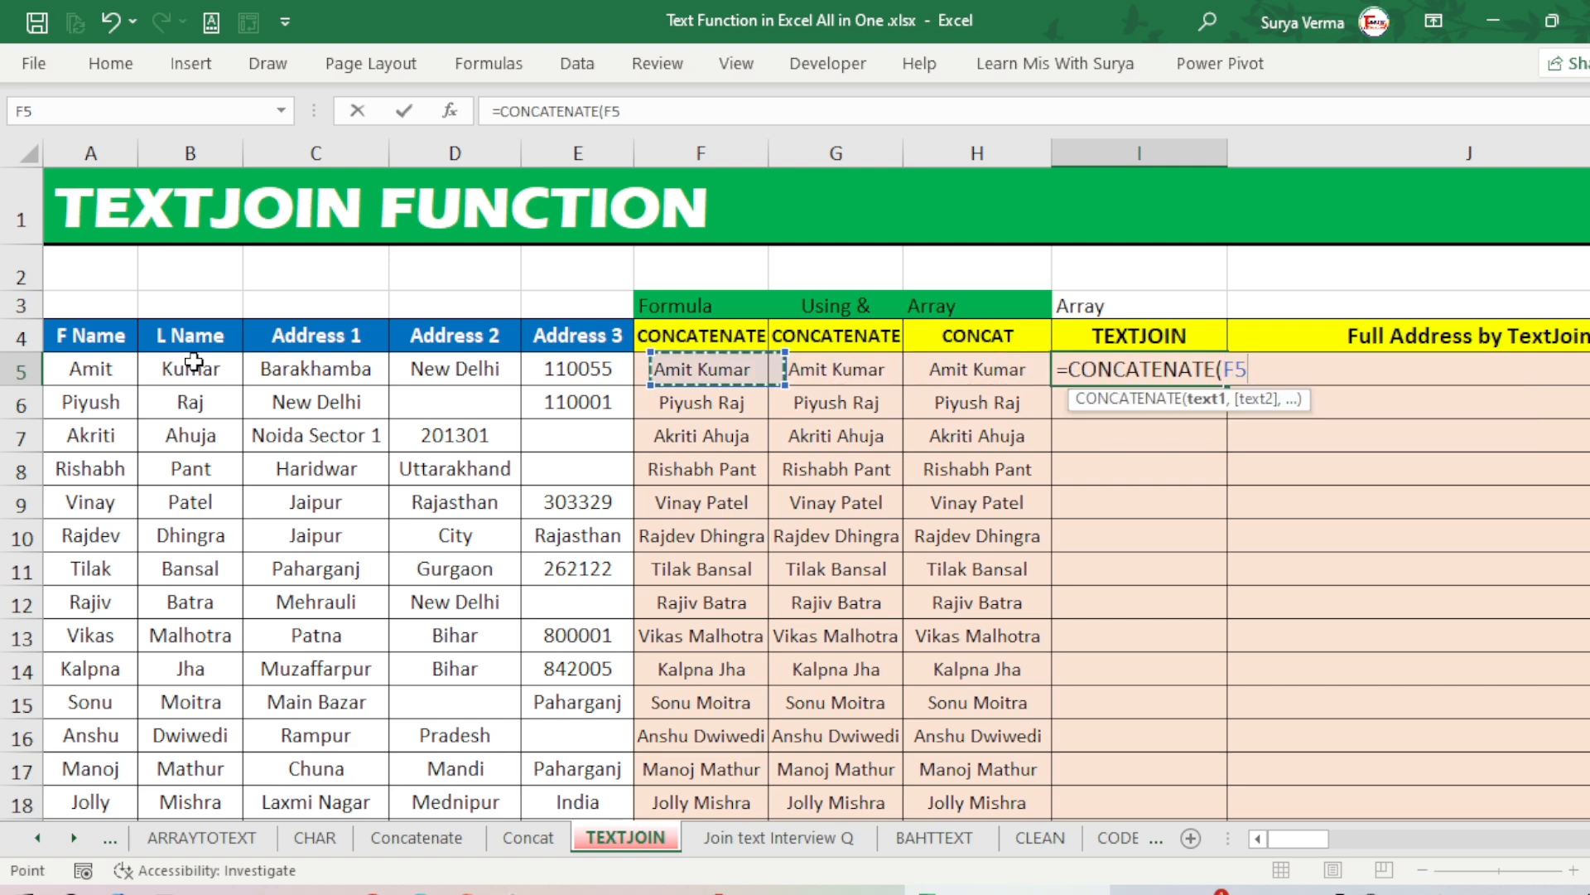
key(Left)
key(shift+Left)
key(shift+Left)
key(shift+Left)
key(shift+Left)
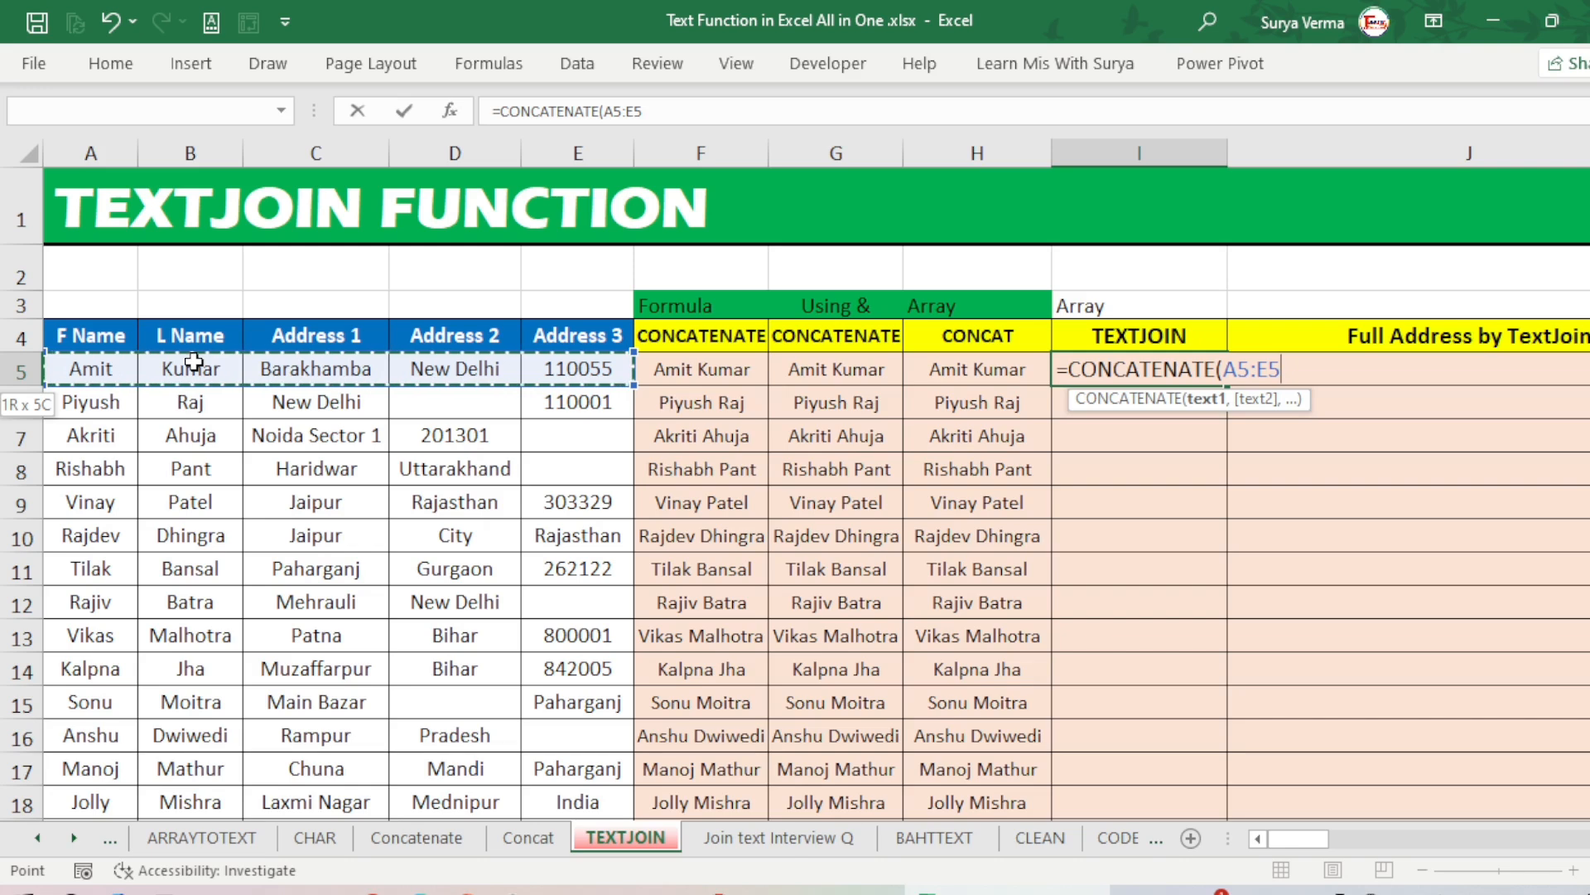
text())
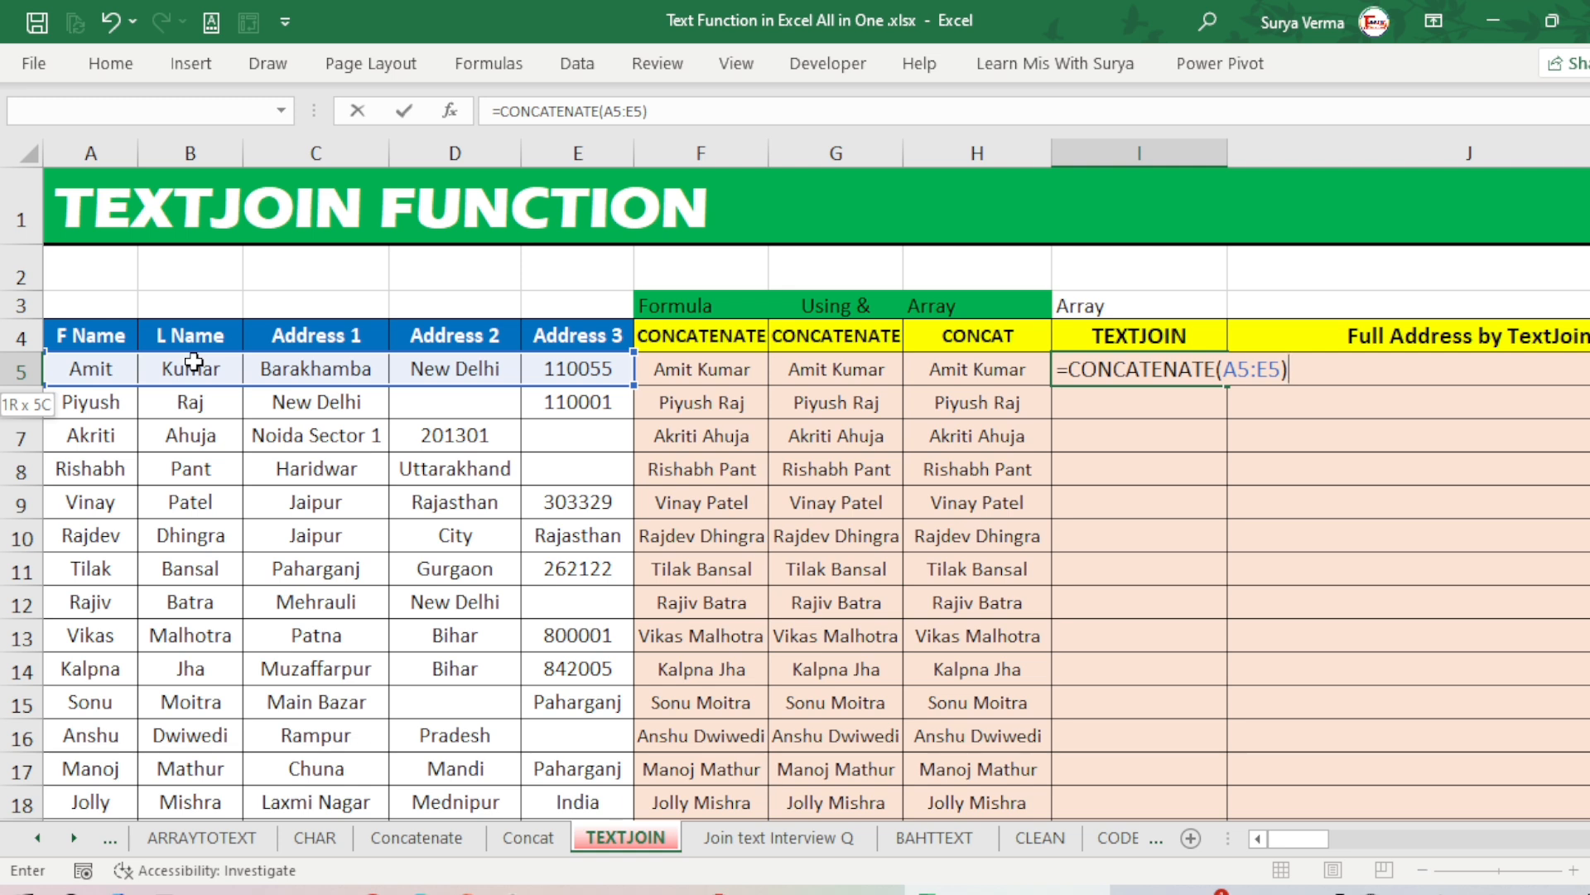
key(Return)
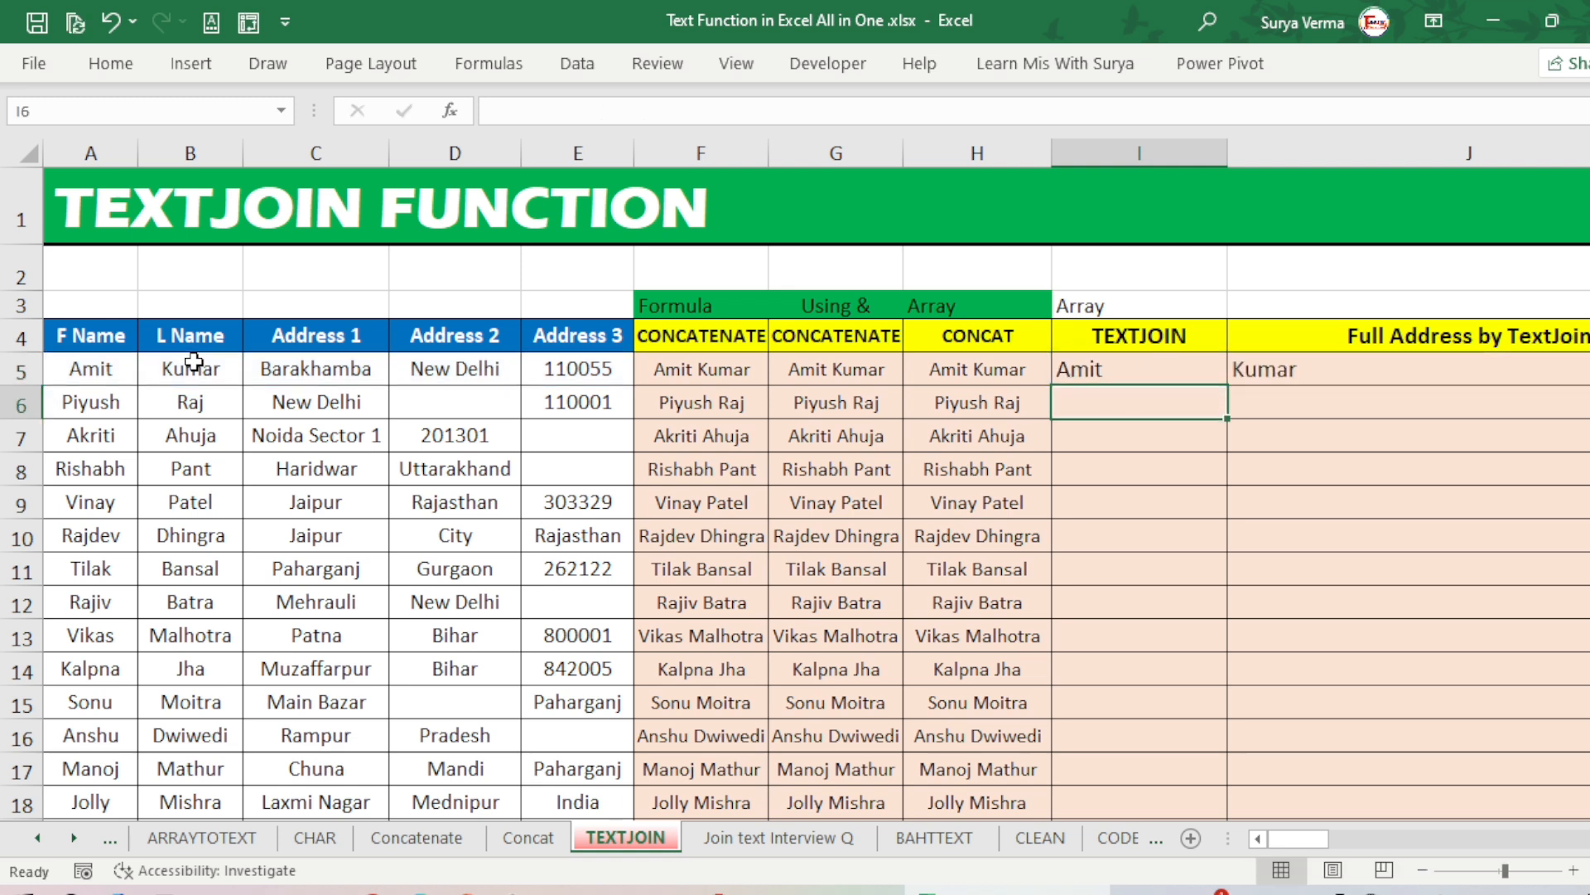
- Check the cells from I5 to M5 for the formula's output and clear the formula from I5
key(Up)
key(Right)
key(Right)
key(Right)
key(Right)
key(Right)
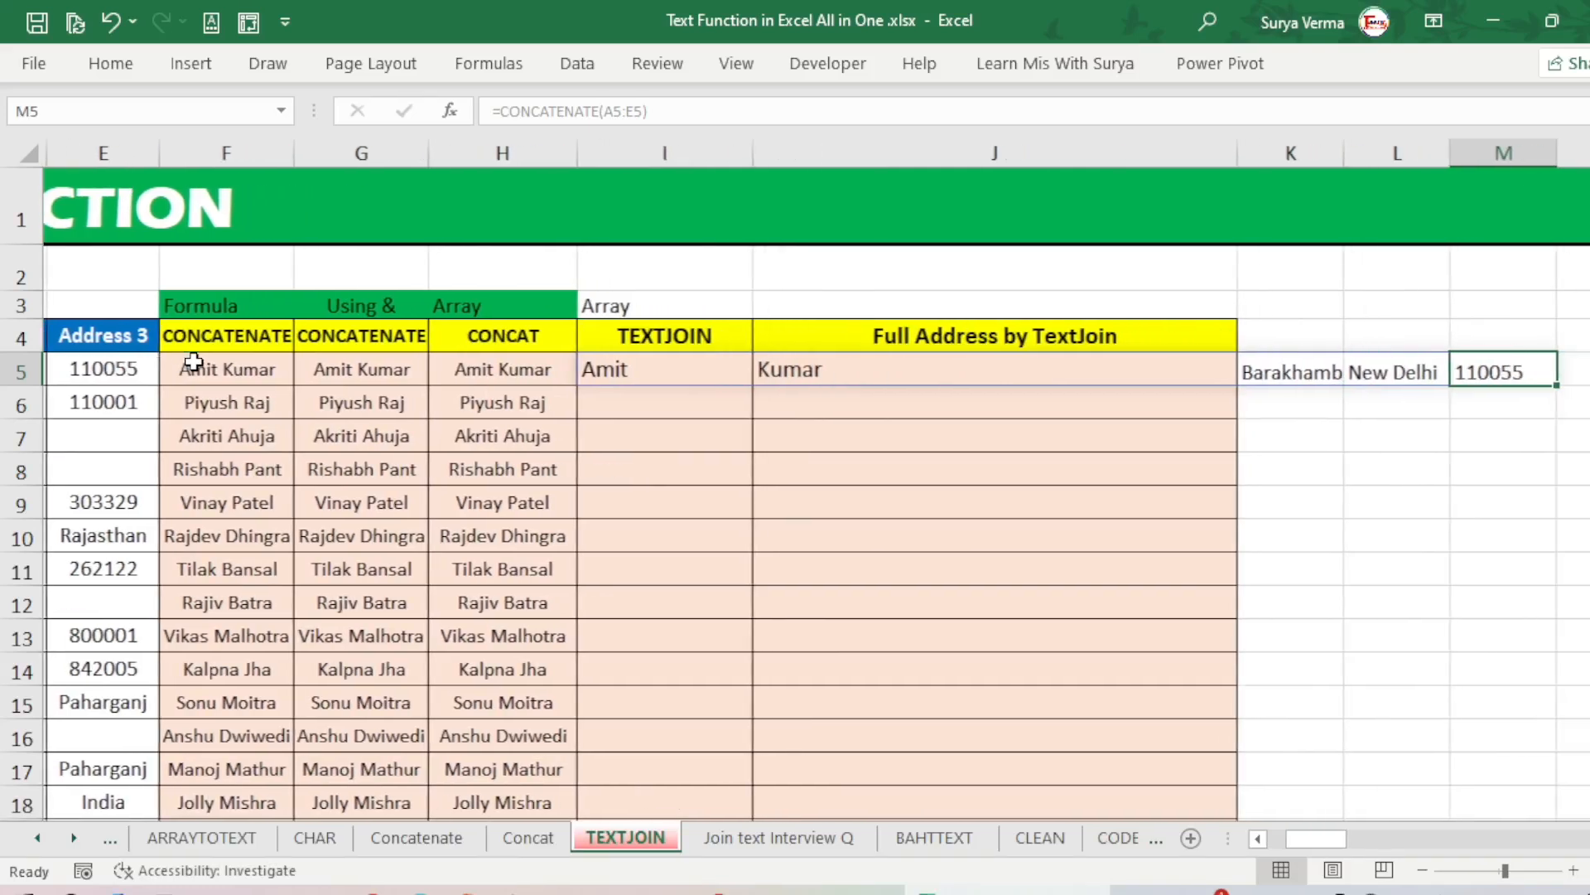
key(Left)
key(Left)
key(Left)
key(Left)
key(Left)
key(Left)
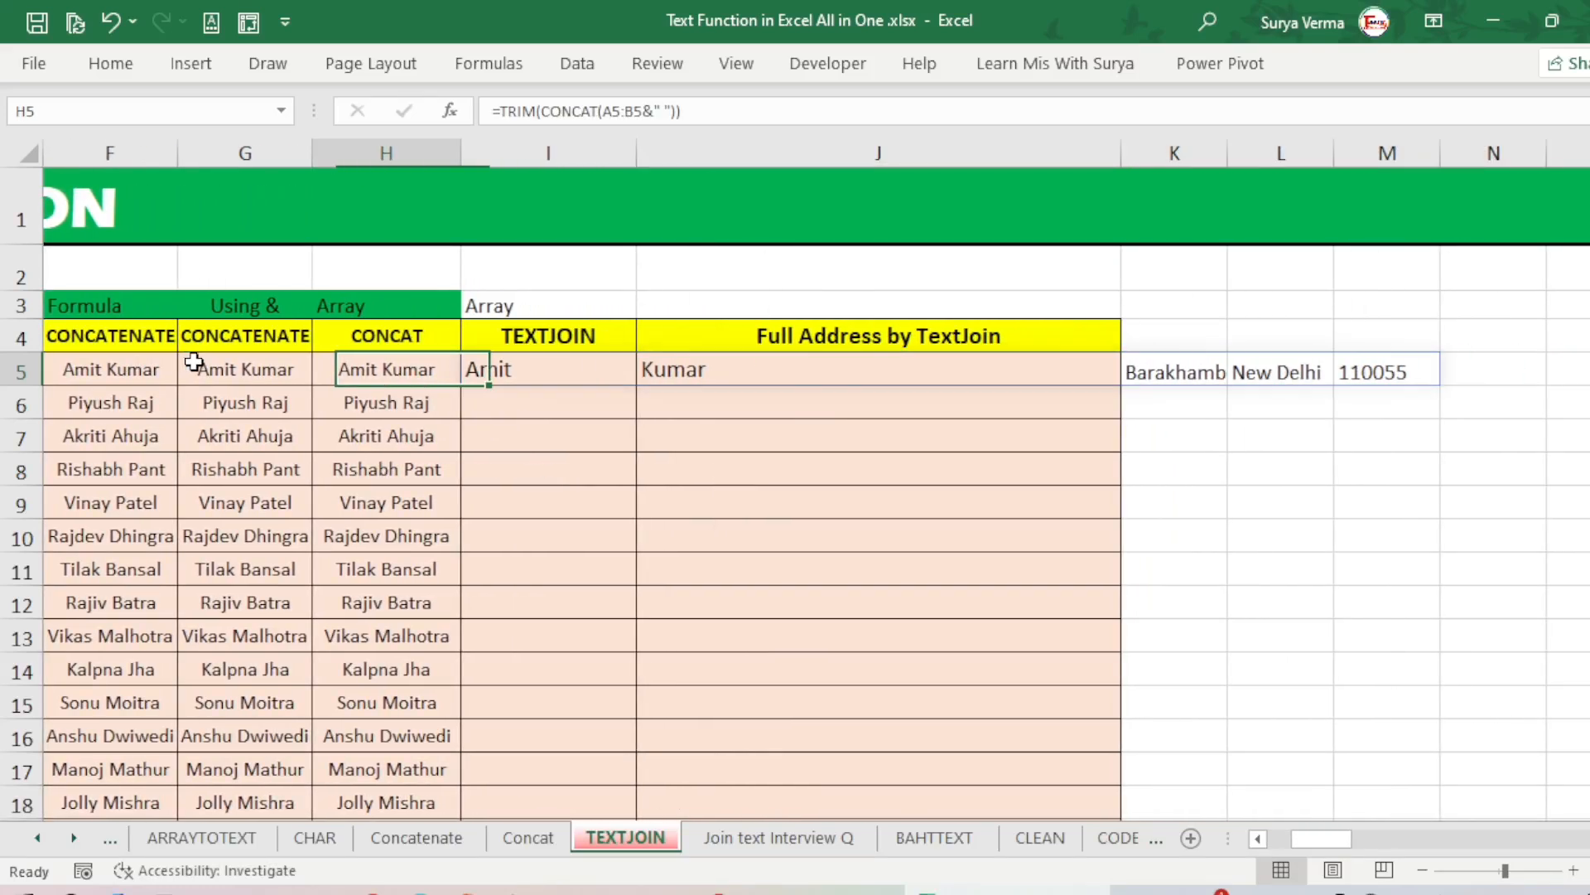
key(Right)
key(Delete)
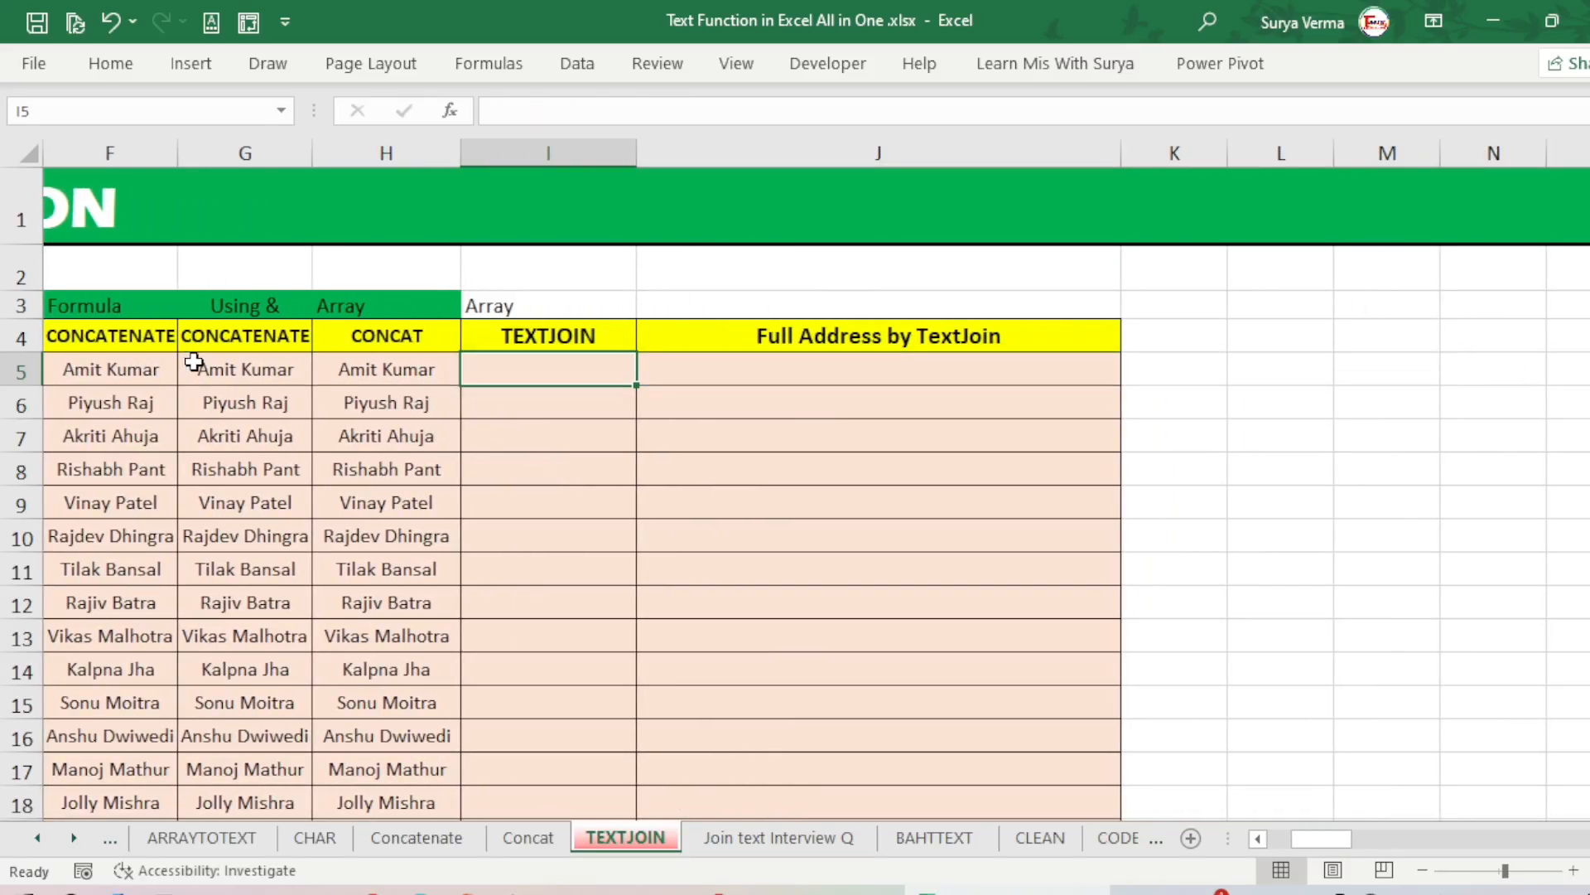
key(Left)
key(Left)
key(Left)
key(Left)
key(Left)
key(Left)
key(Left)
key(Left)
key(Right)
key(Right)
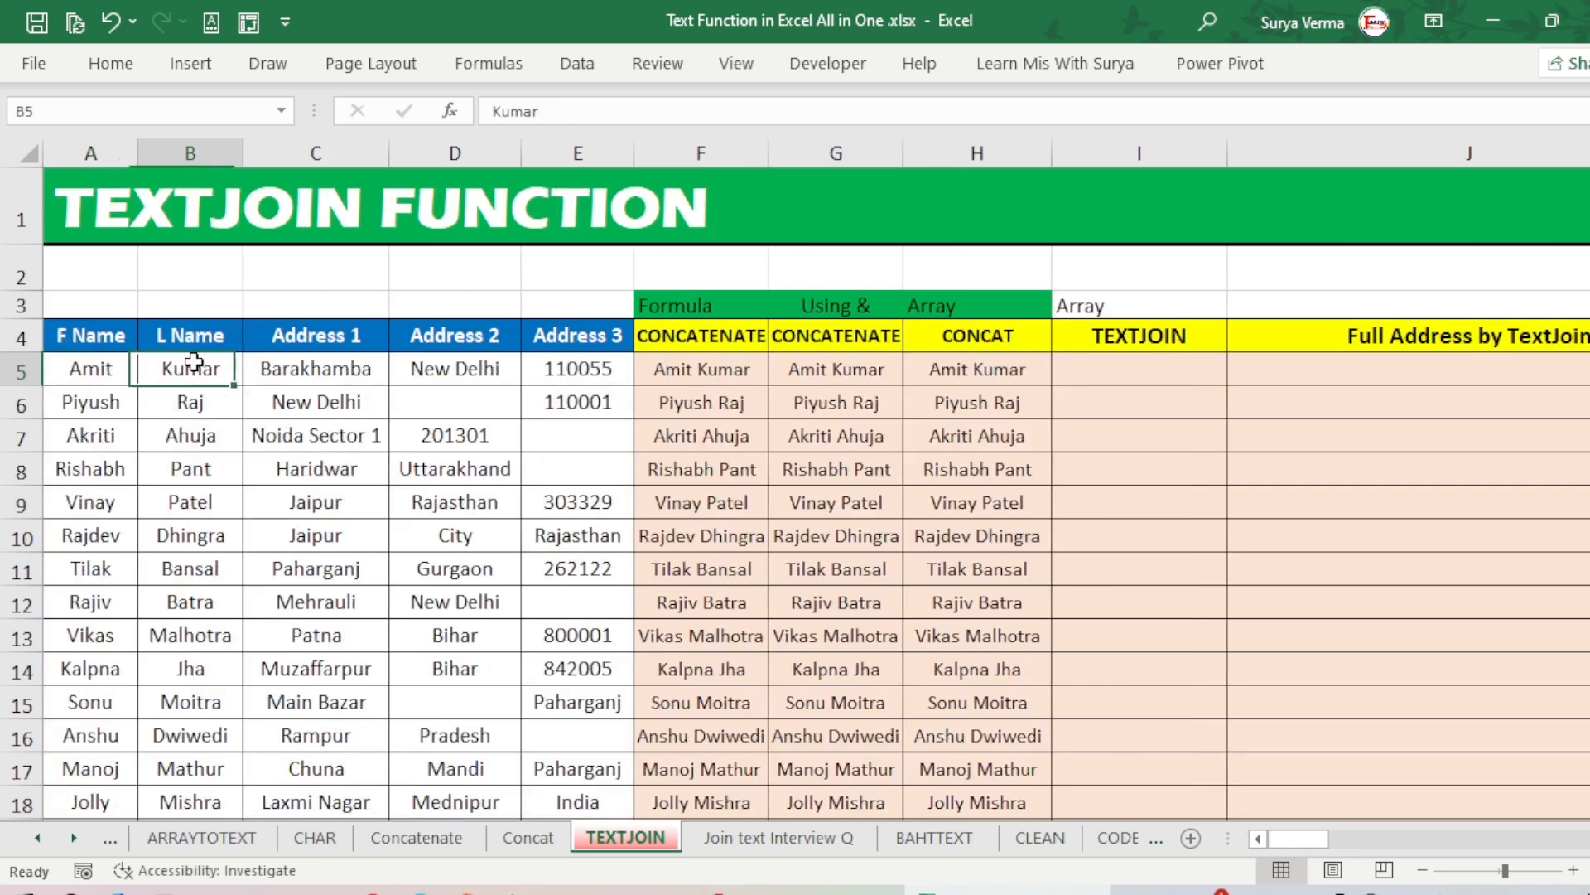
key(Right)
key(Right)
key(Right)
key(Right)
key(Right)
key(Right)
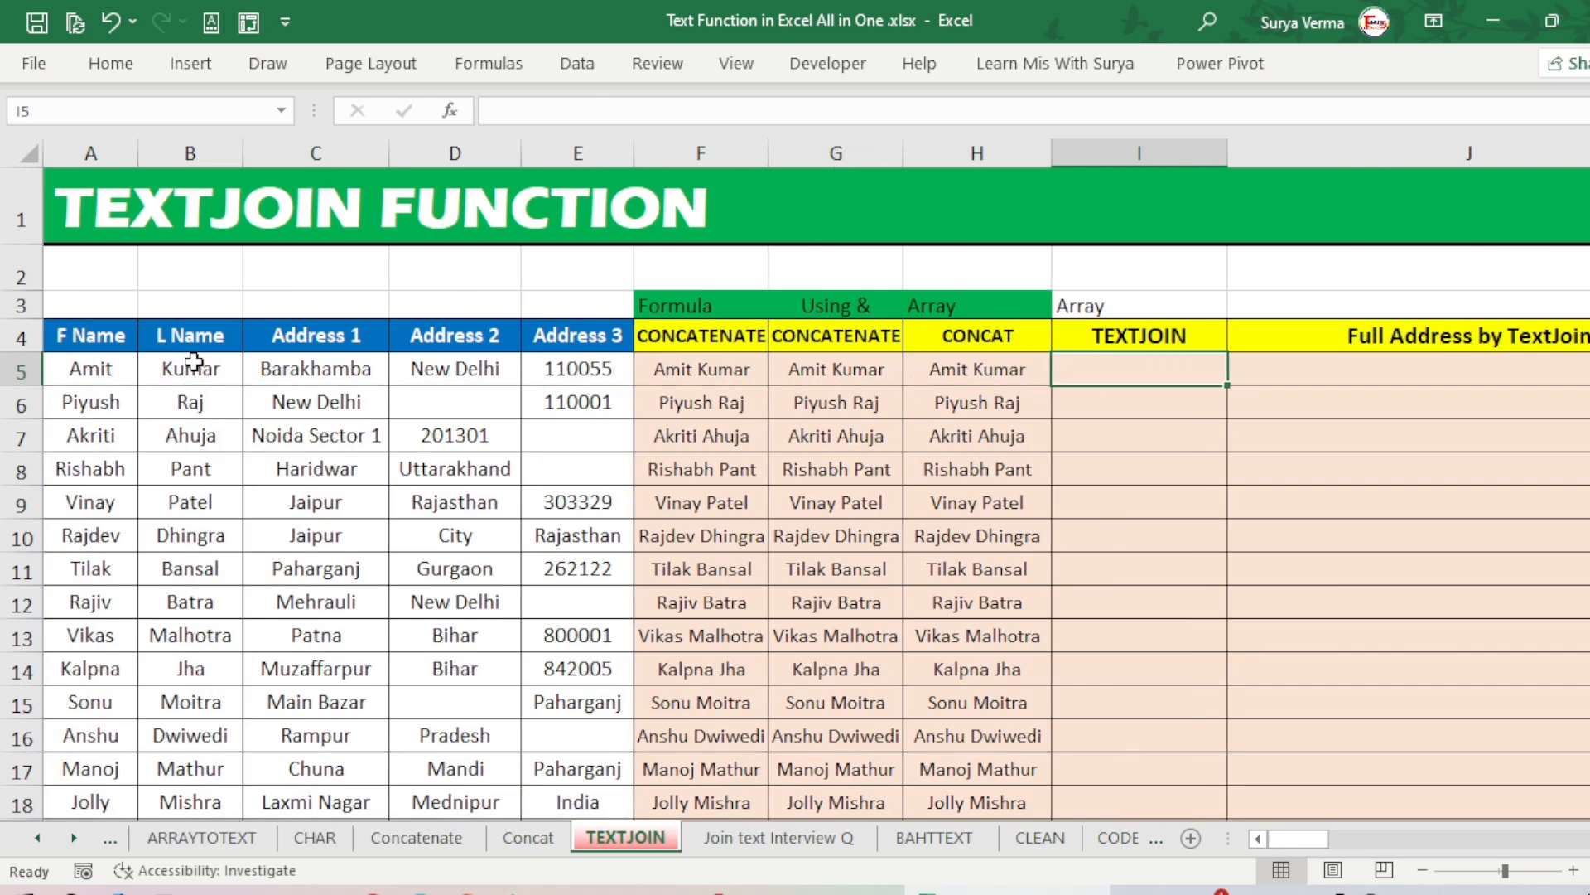
- Enter =A5&" "&B5 in cell I5 to join the names with the ampersand operator, accepting the formula correction
text(=)
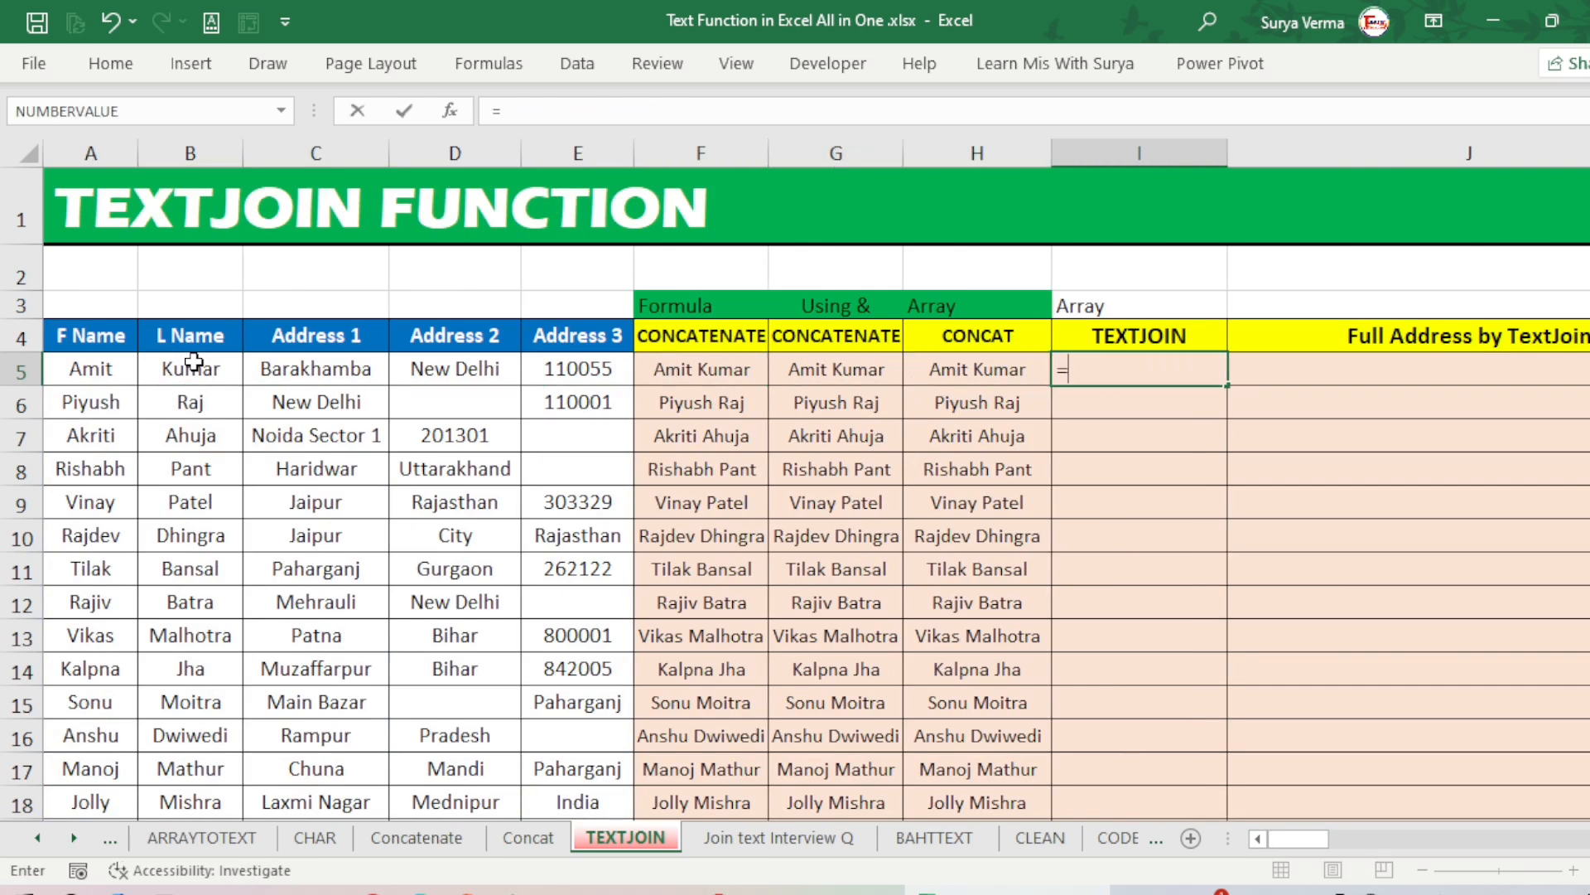
click(75, 373)
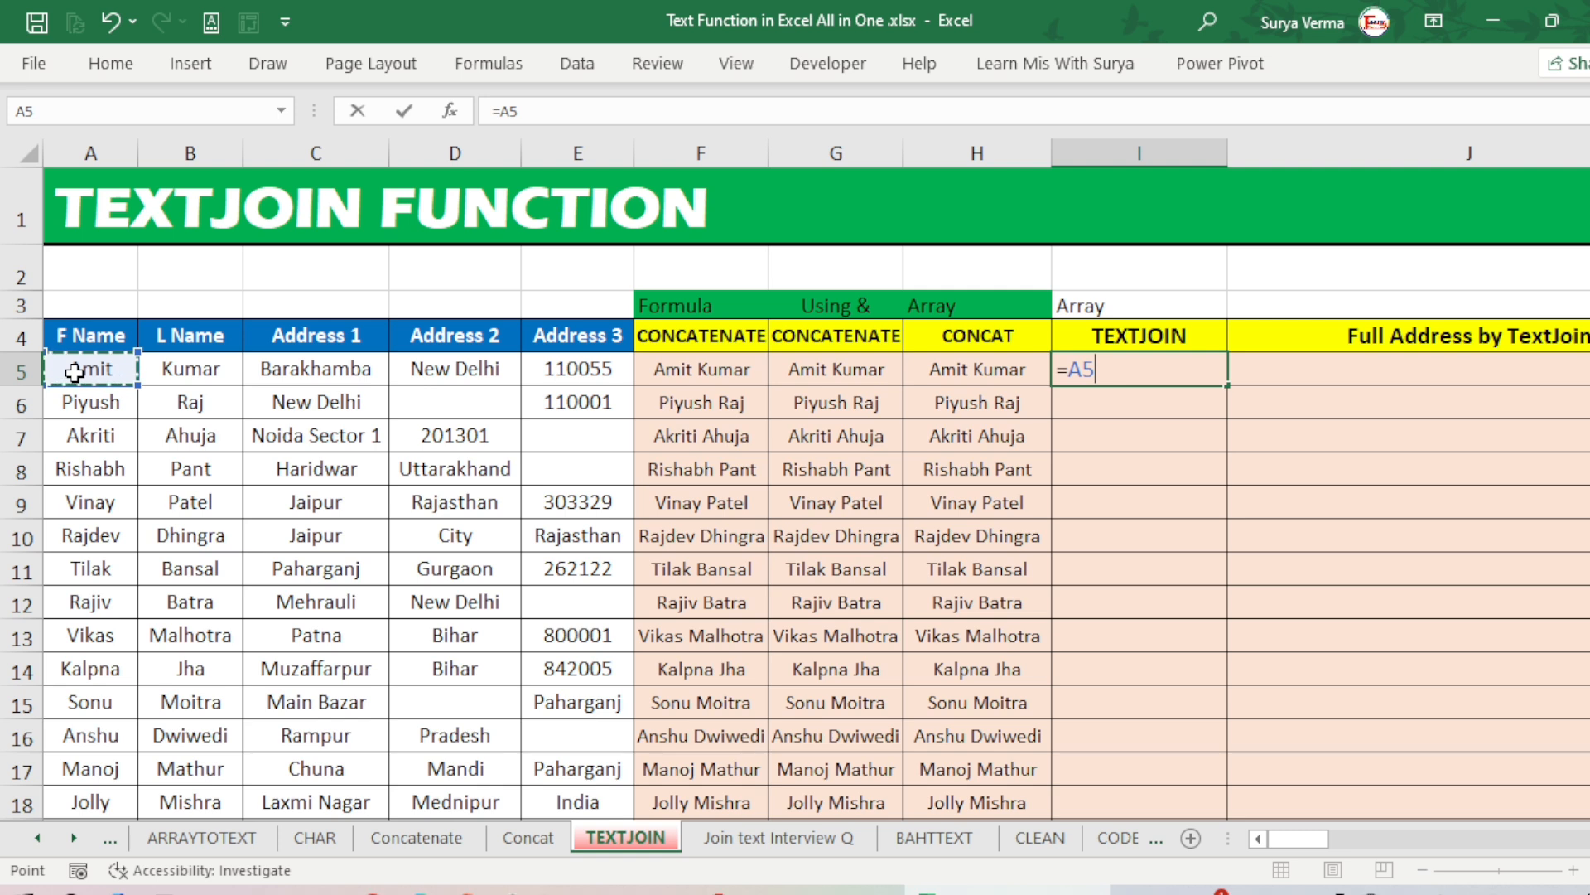
text(&" "&)
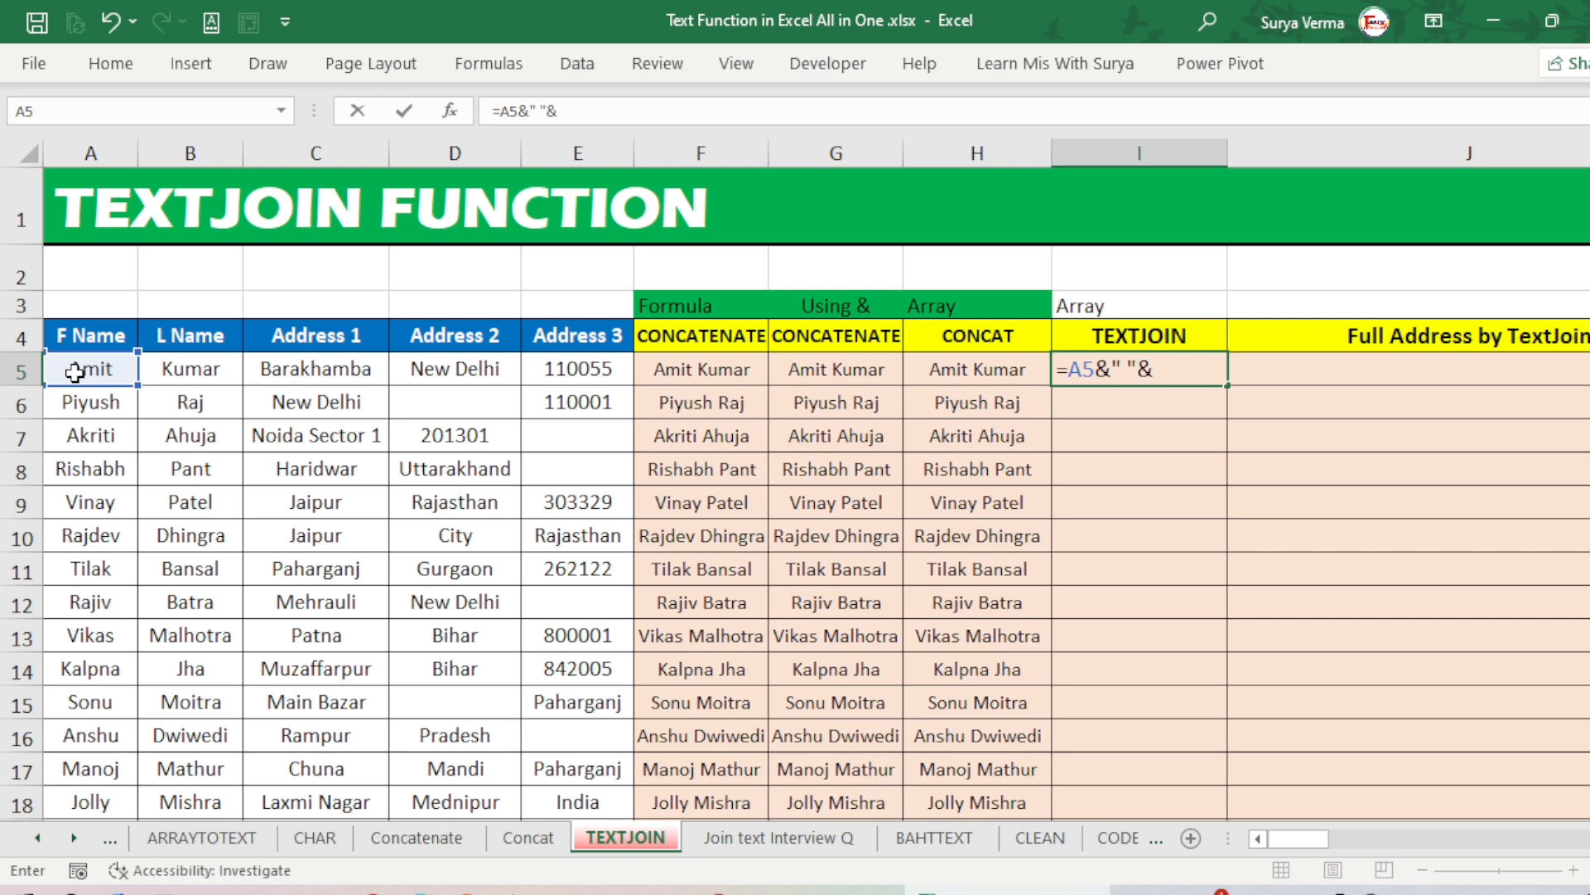
click(180, 372)
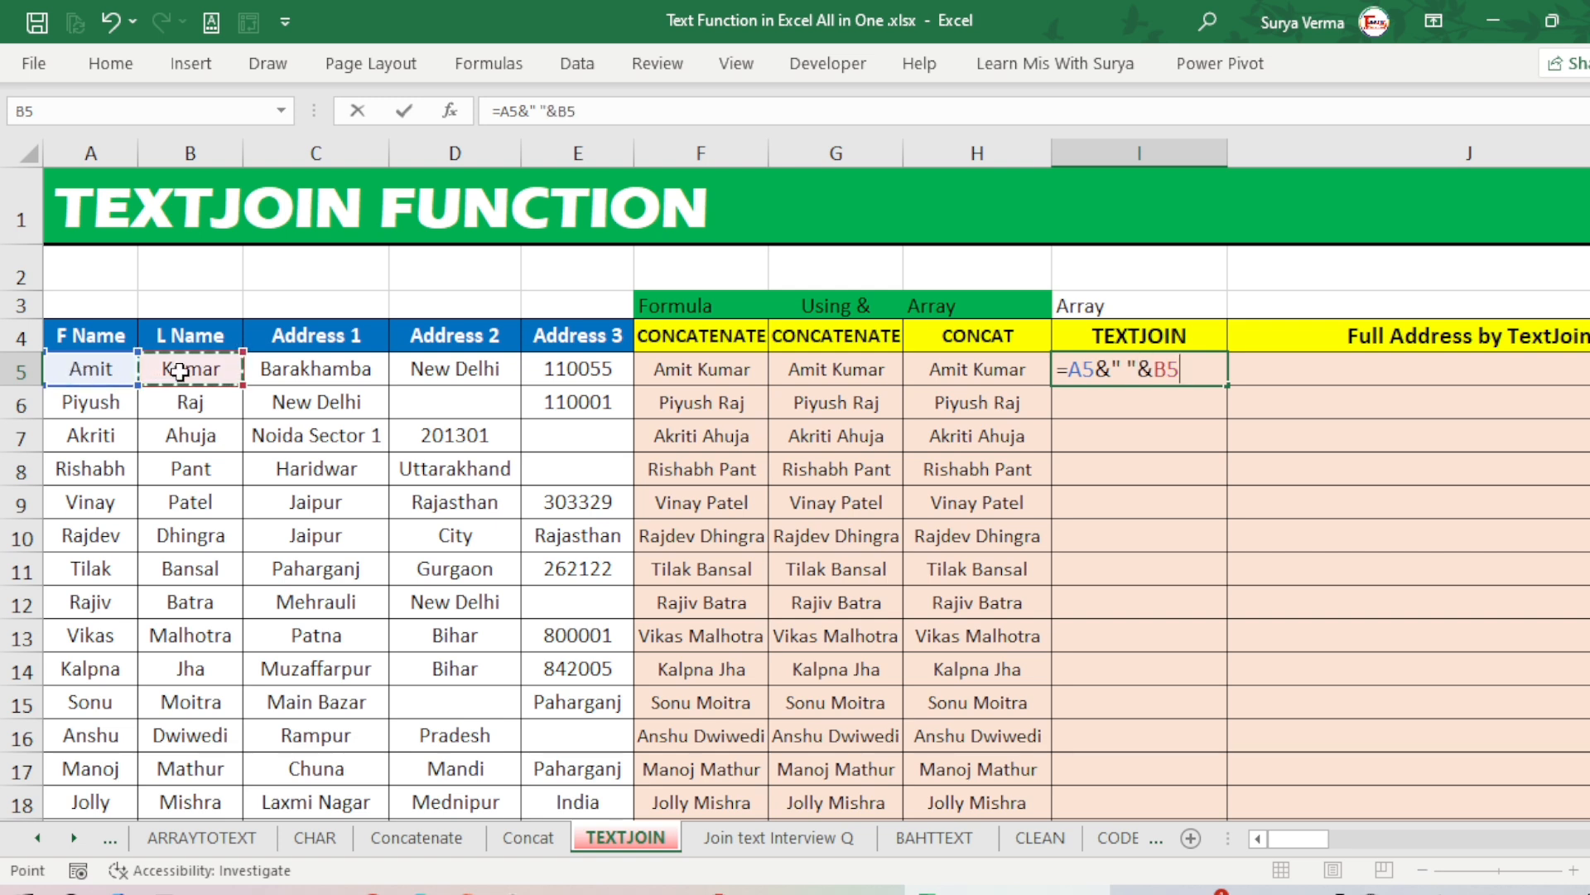
text())
click(181, 373)
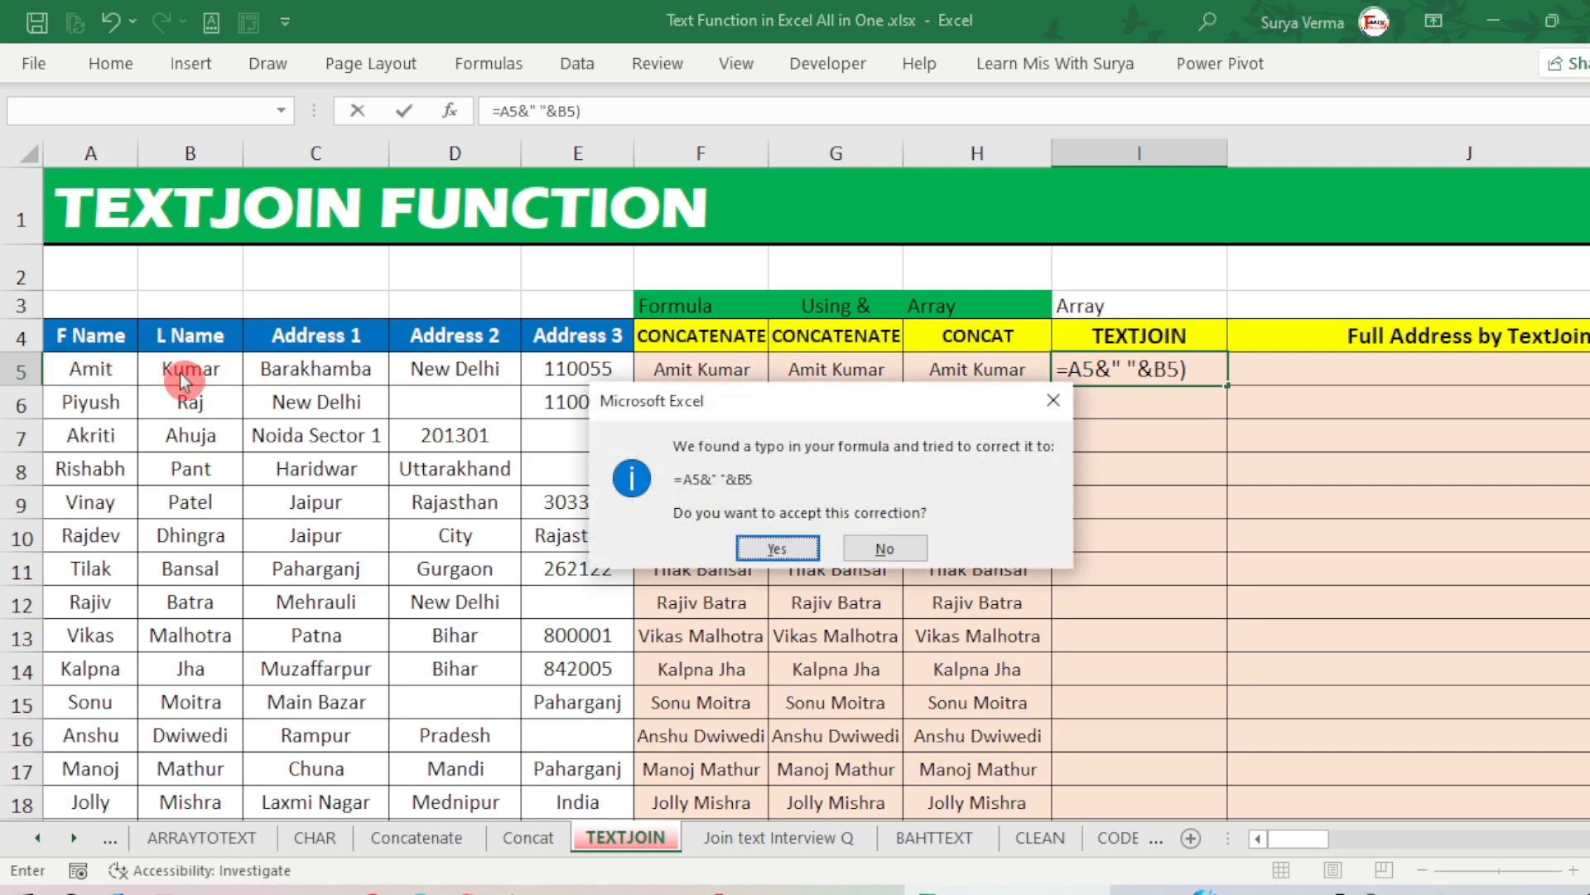
key(Return)
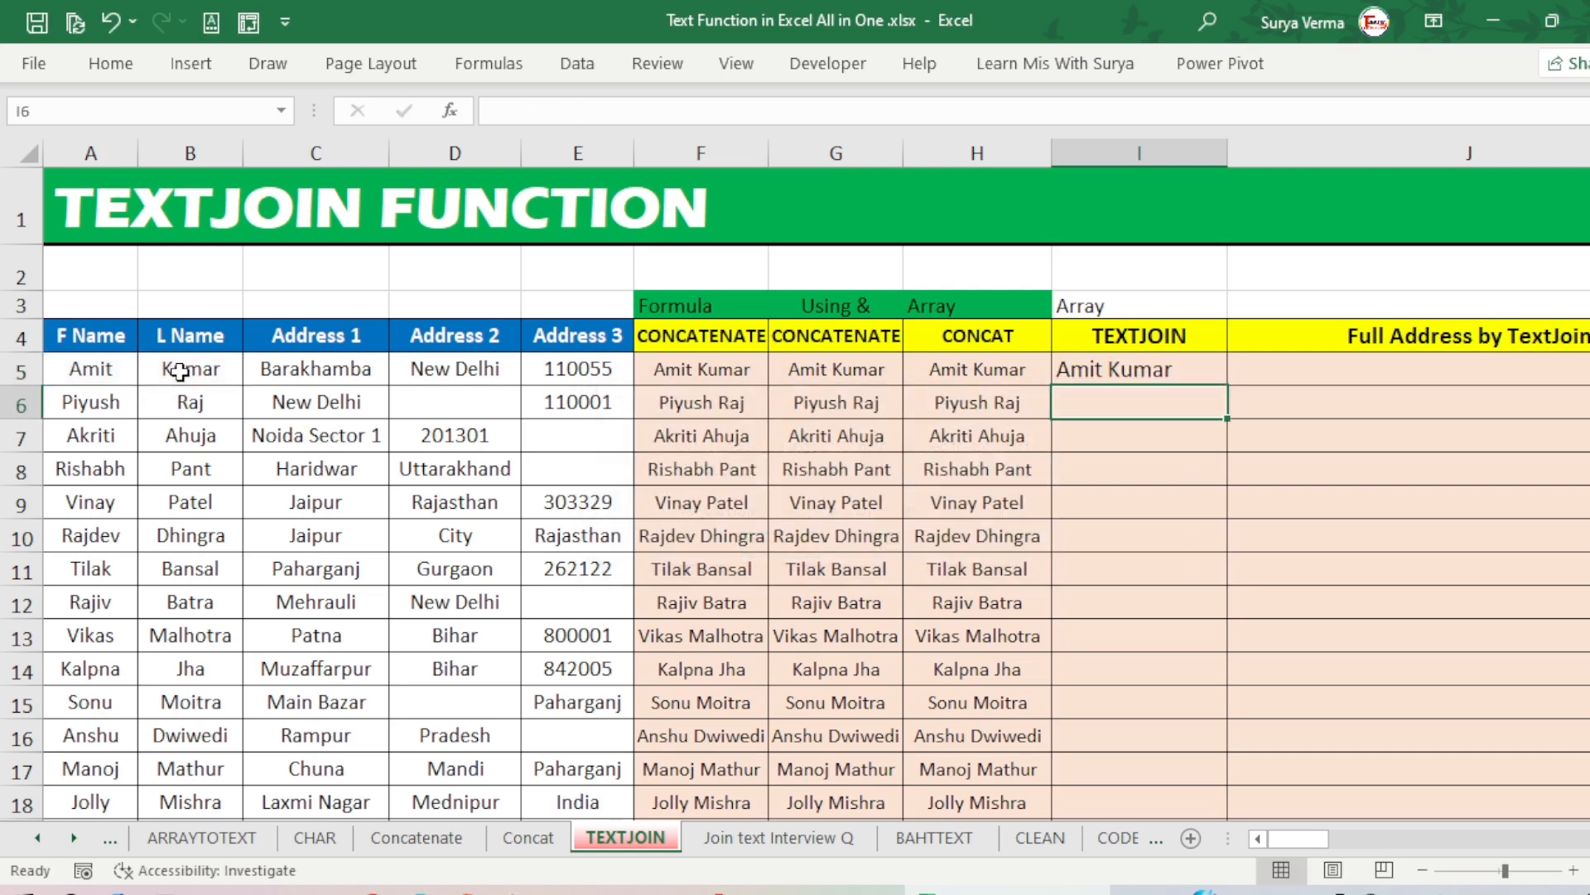
- Replace the formula in I5 with =CONCAT(A5,B5) to join the first and last name without a separator
key(Up)
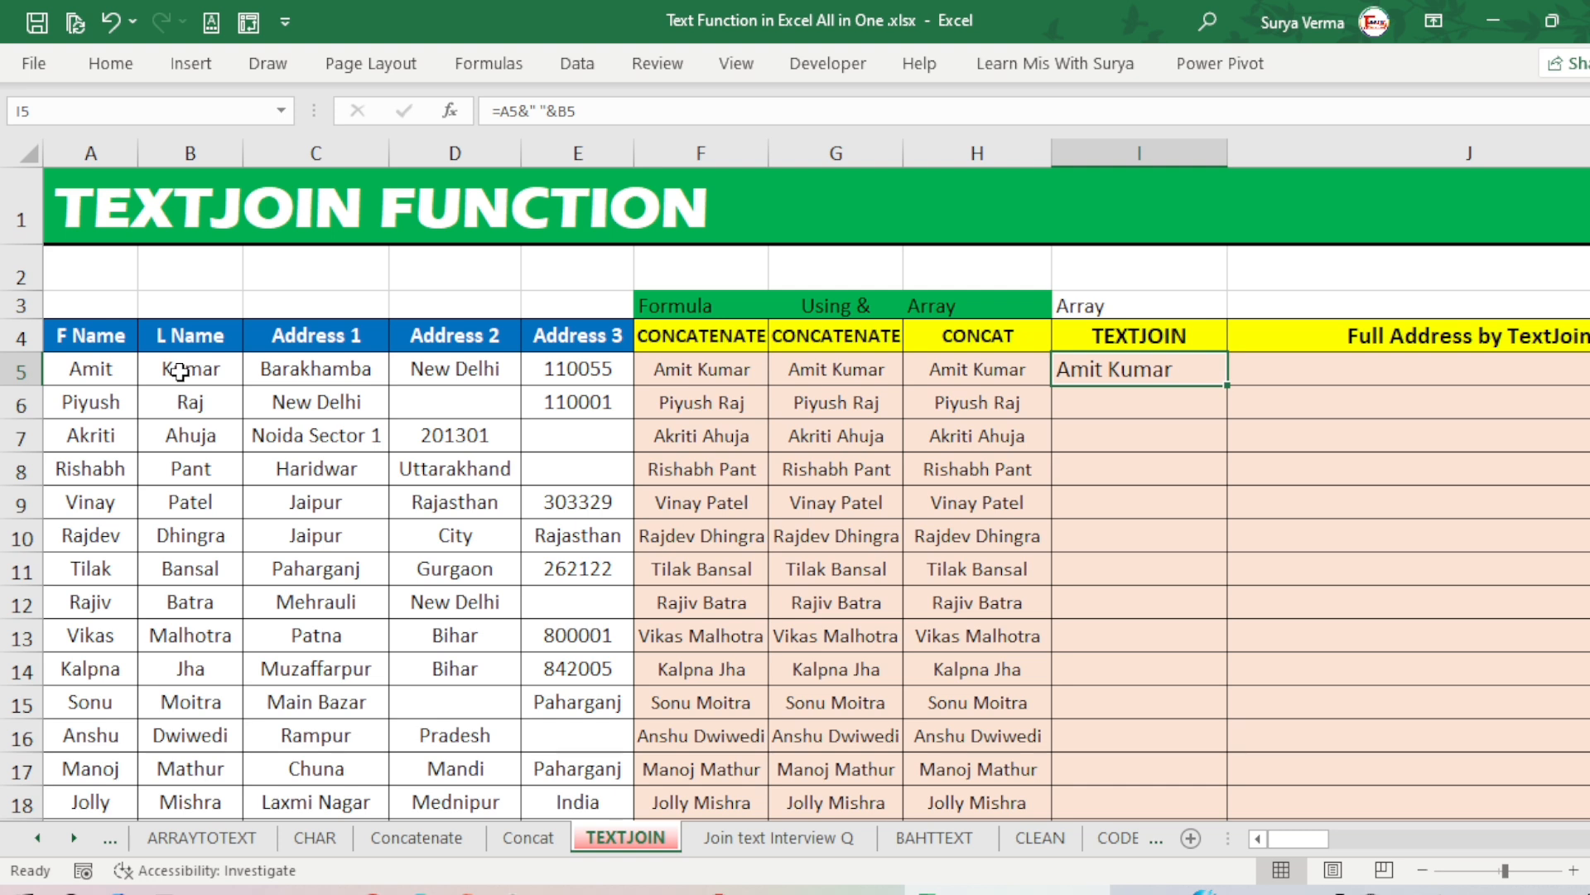
text(=con)
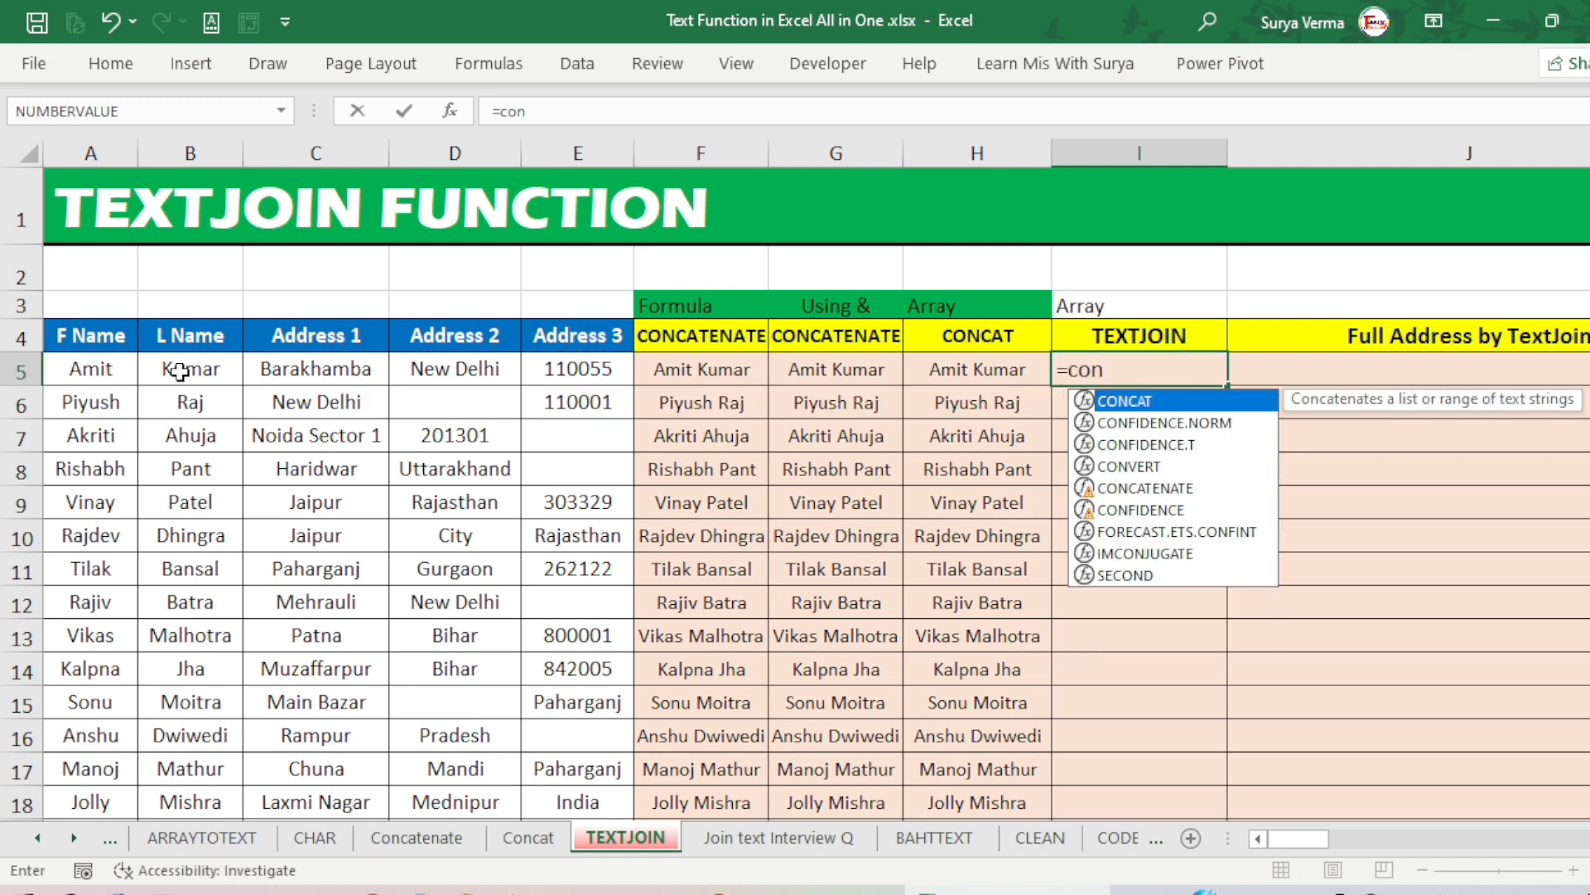
key(Tab)
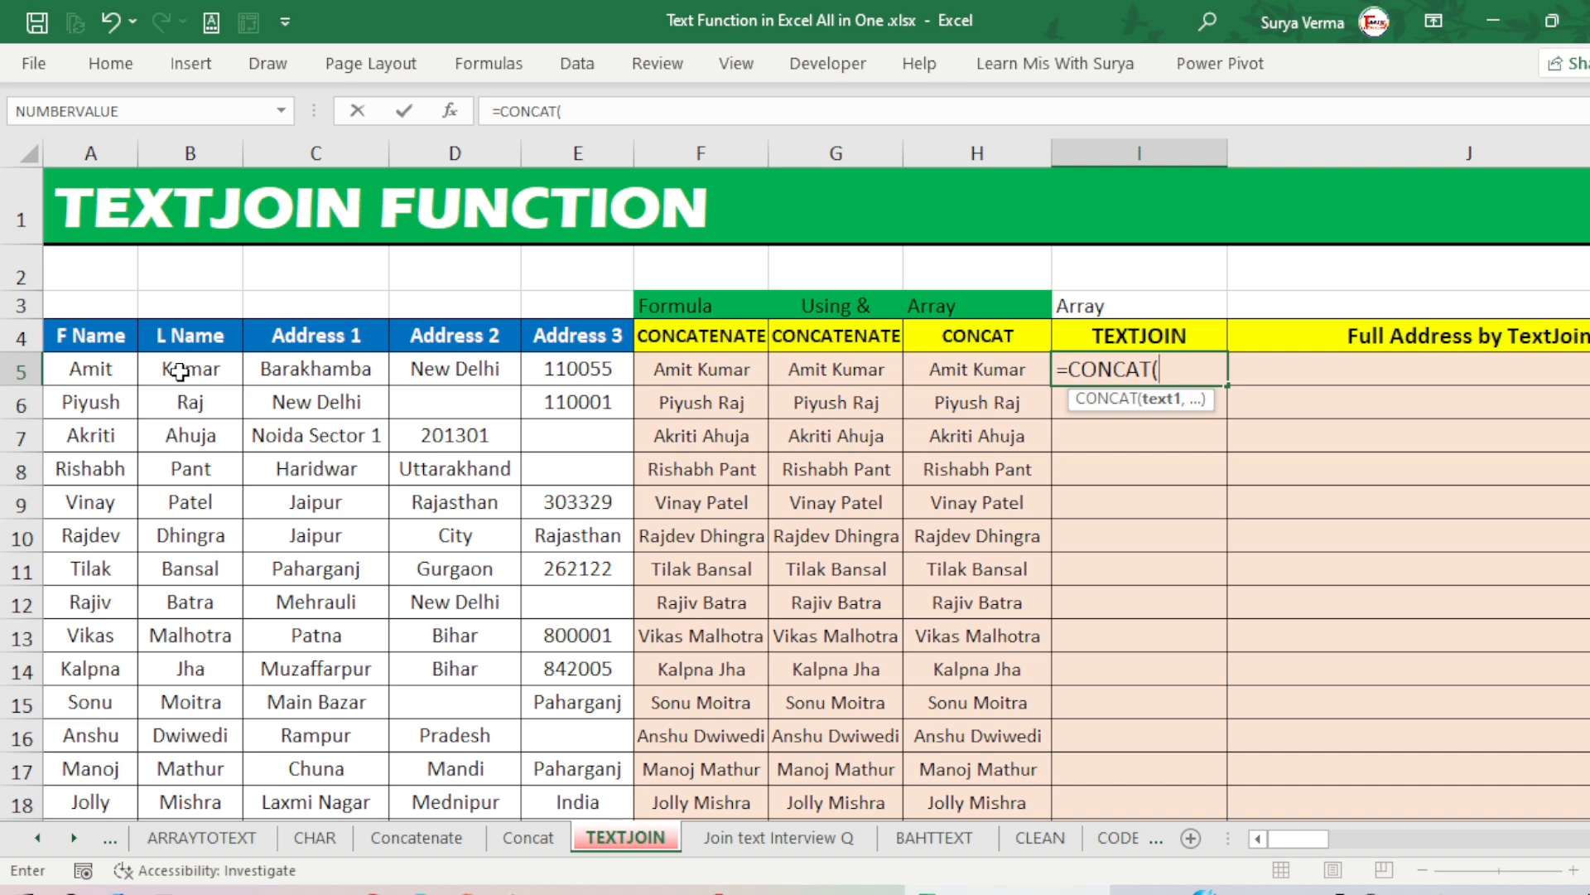
text(CAT()
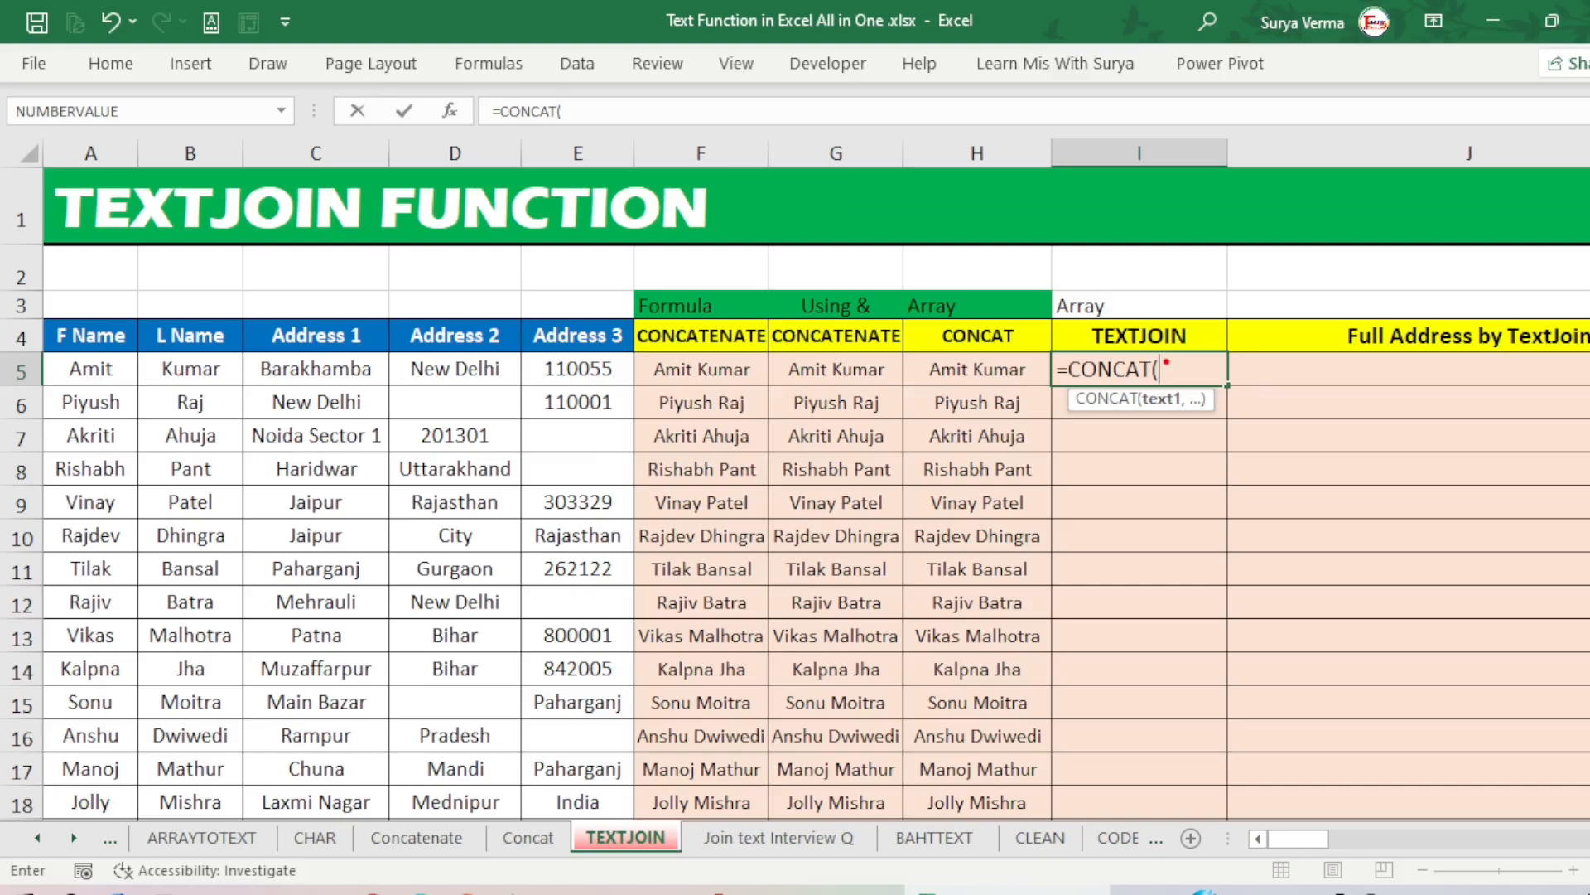
drag(1161, 407, 1208, 408)
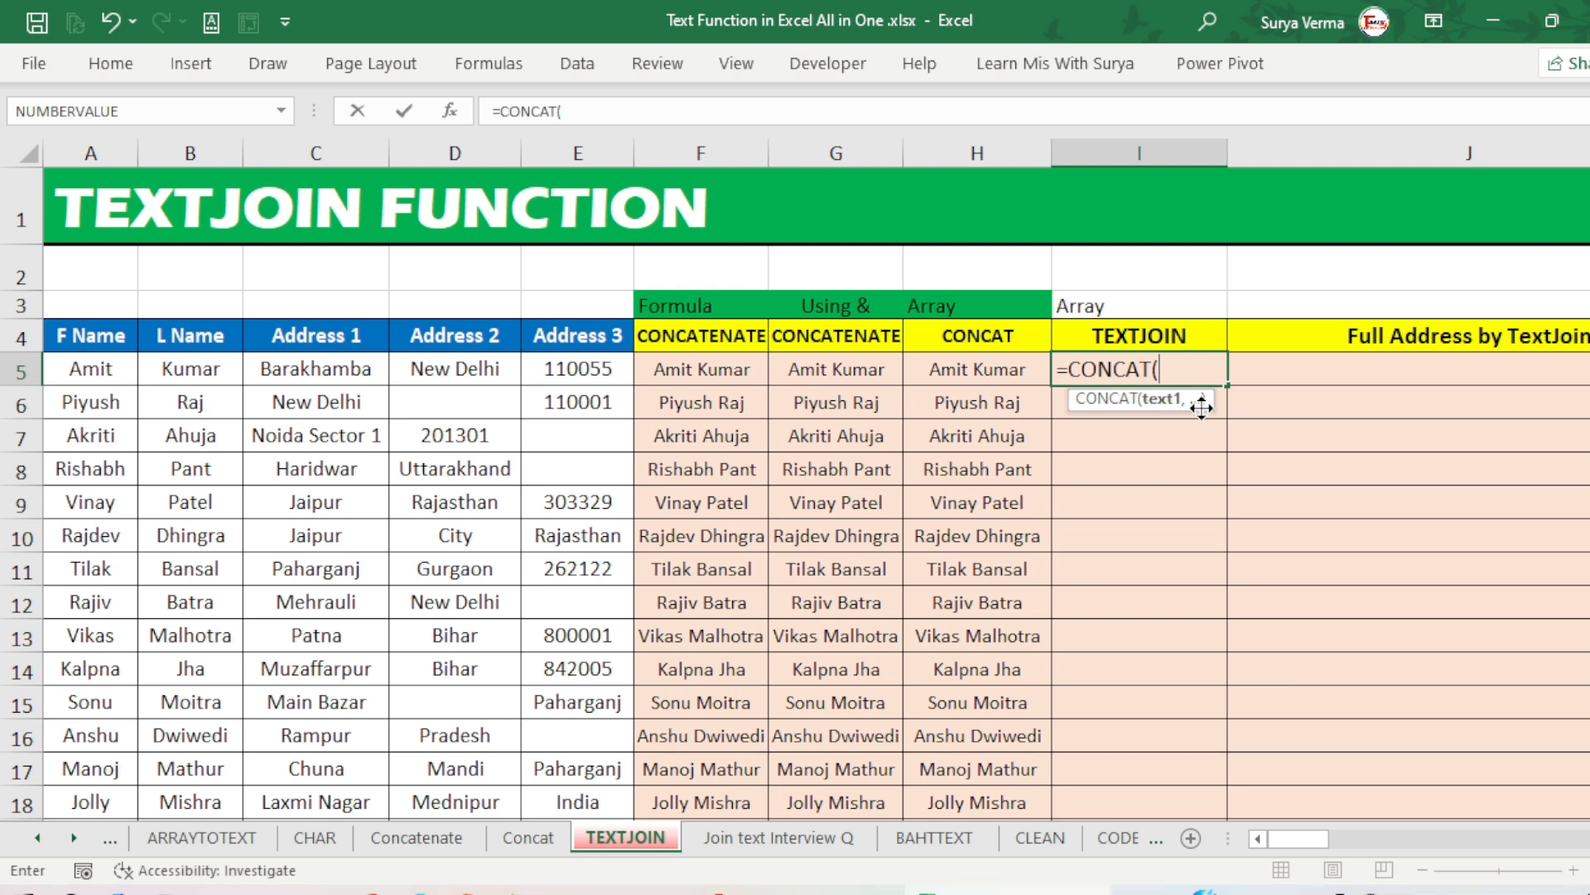
click(70, 368)
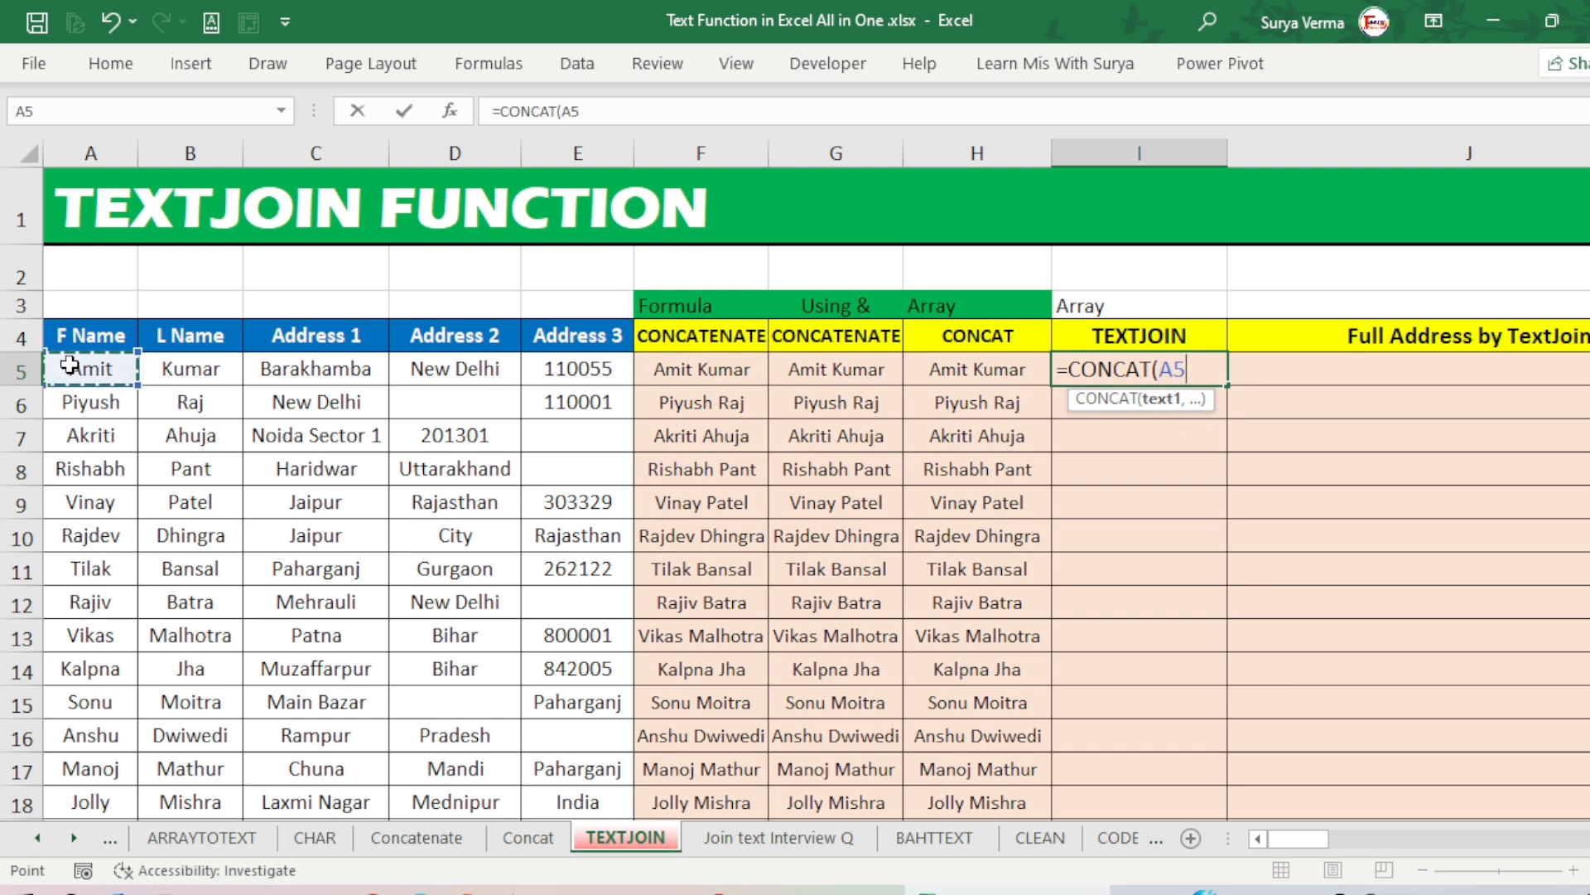
text(,)
click(191, 361)
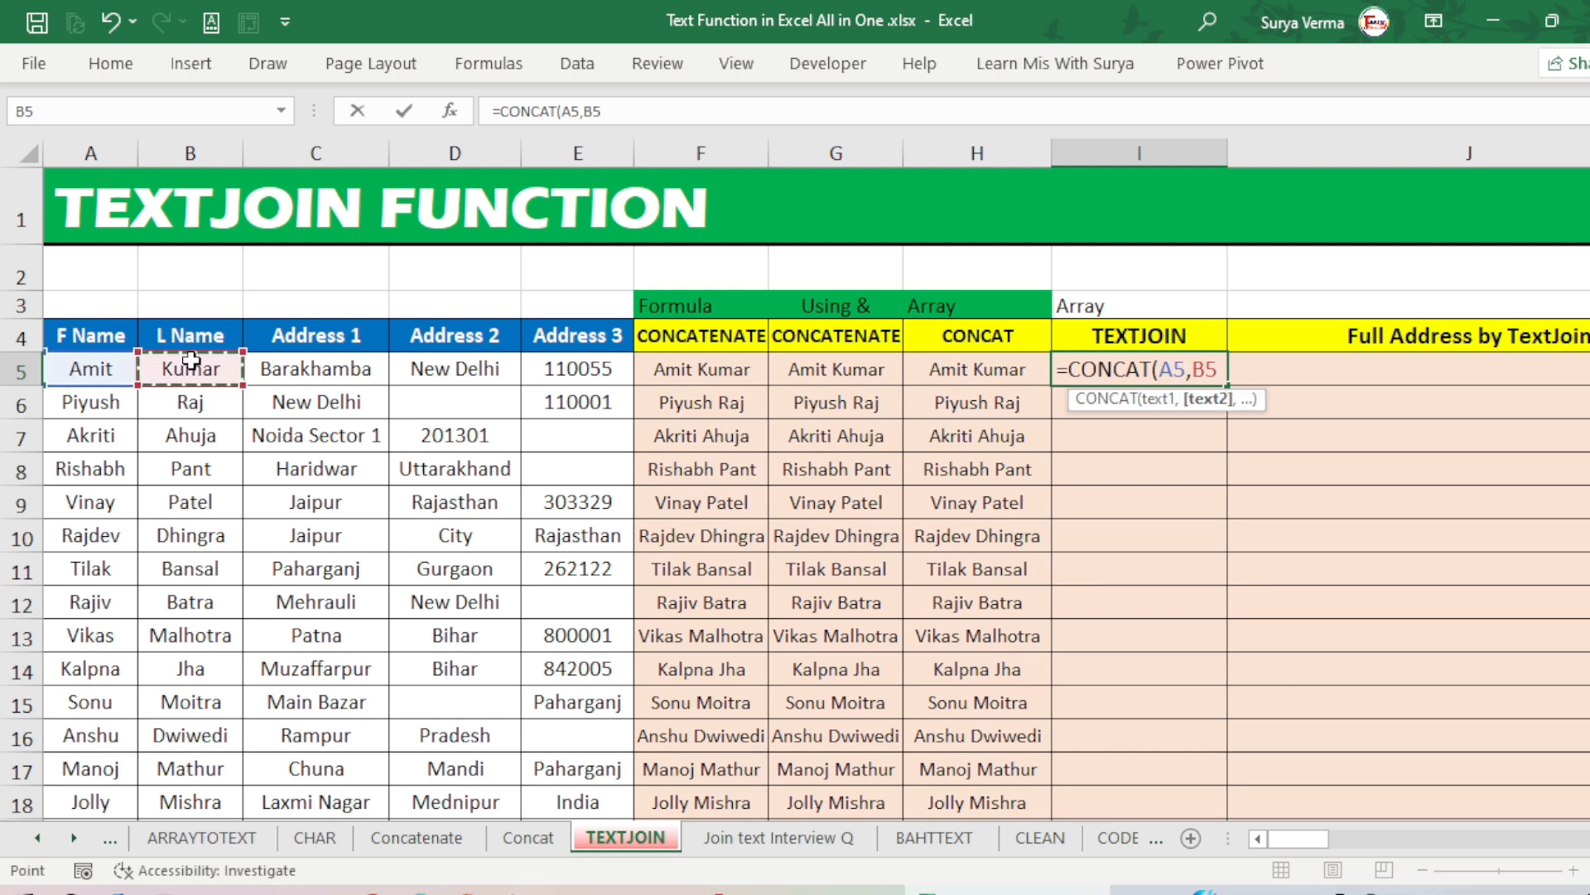
key(Return)
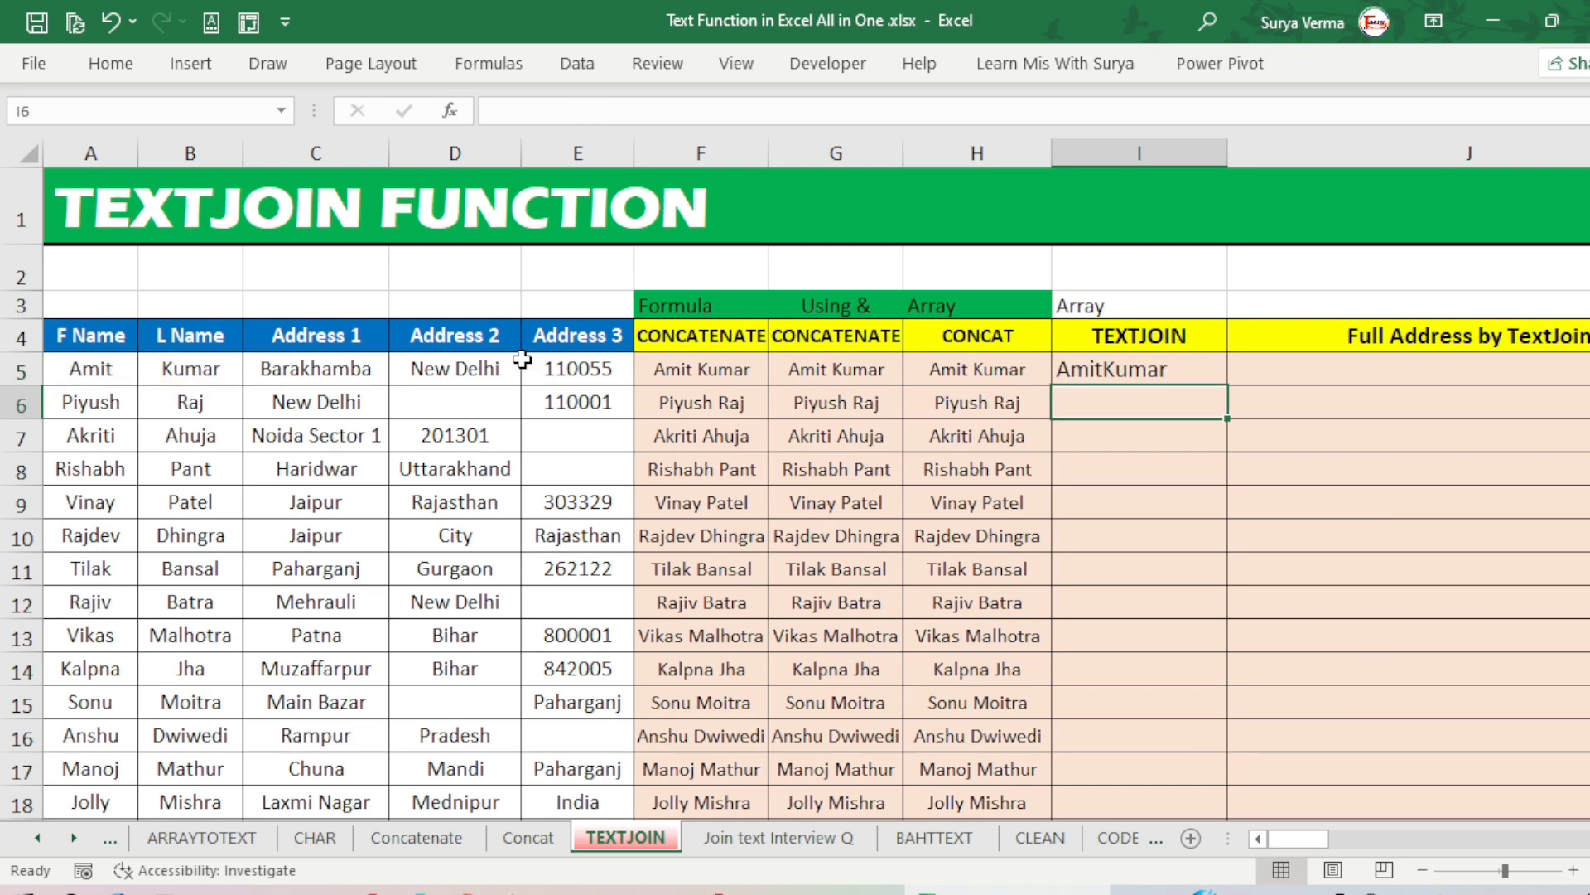
- Enter =CONCAT(A5:E5&" ") in cell I5 to join the whole row with spaces, and clear the cell again
click(1162, 367)
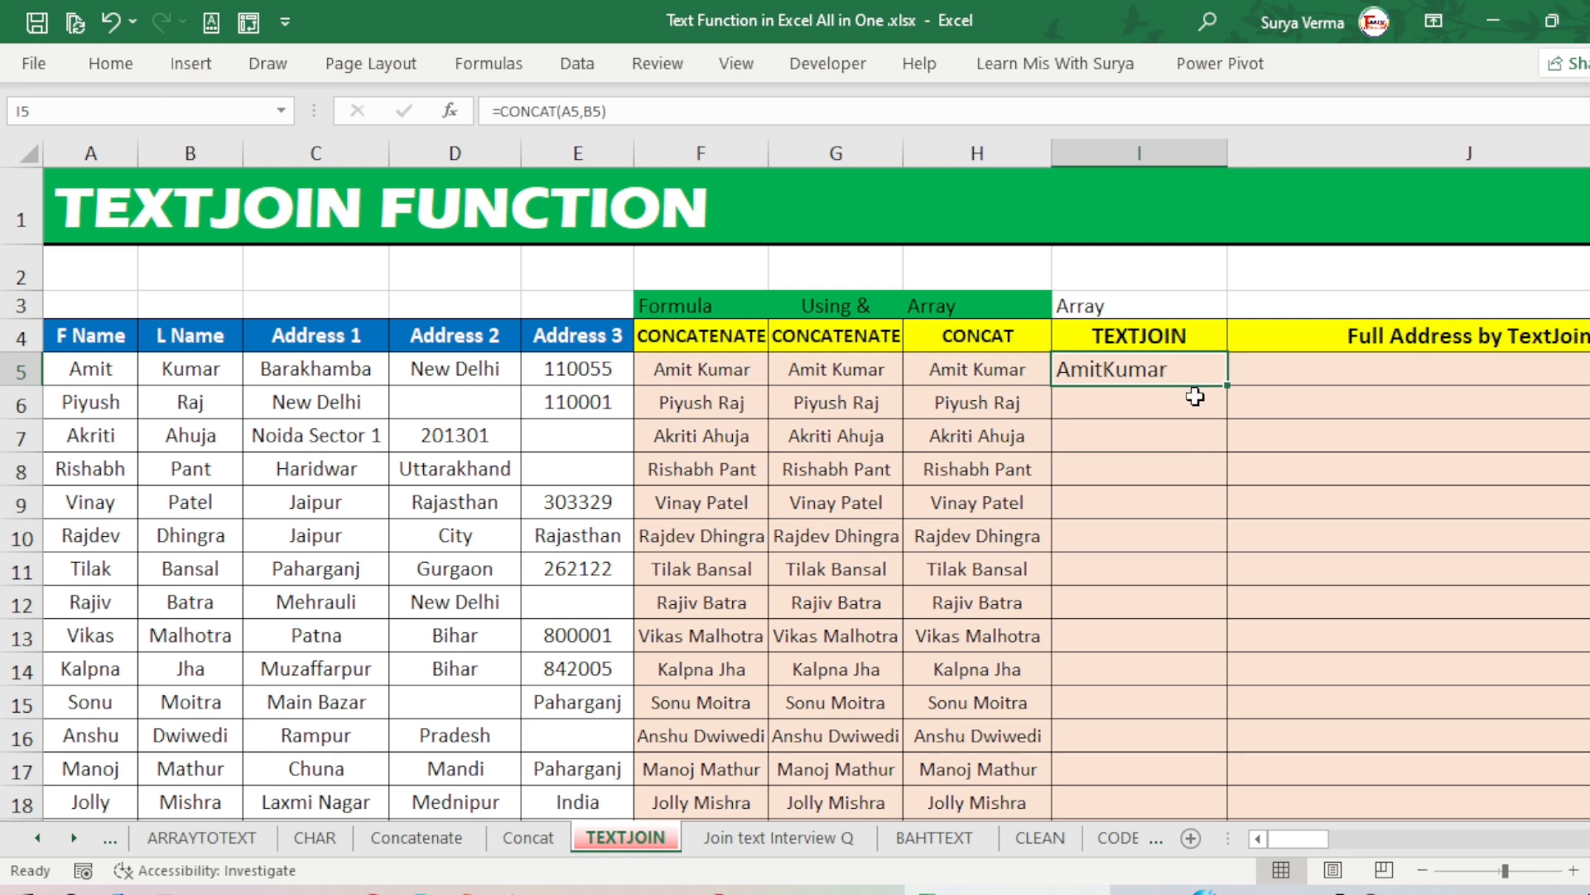
text(=conc)
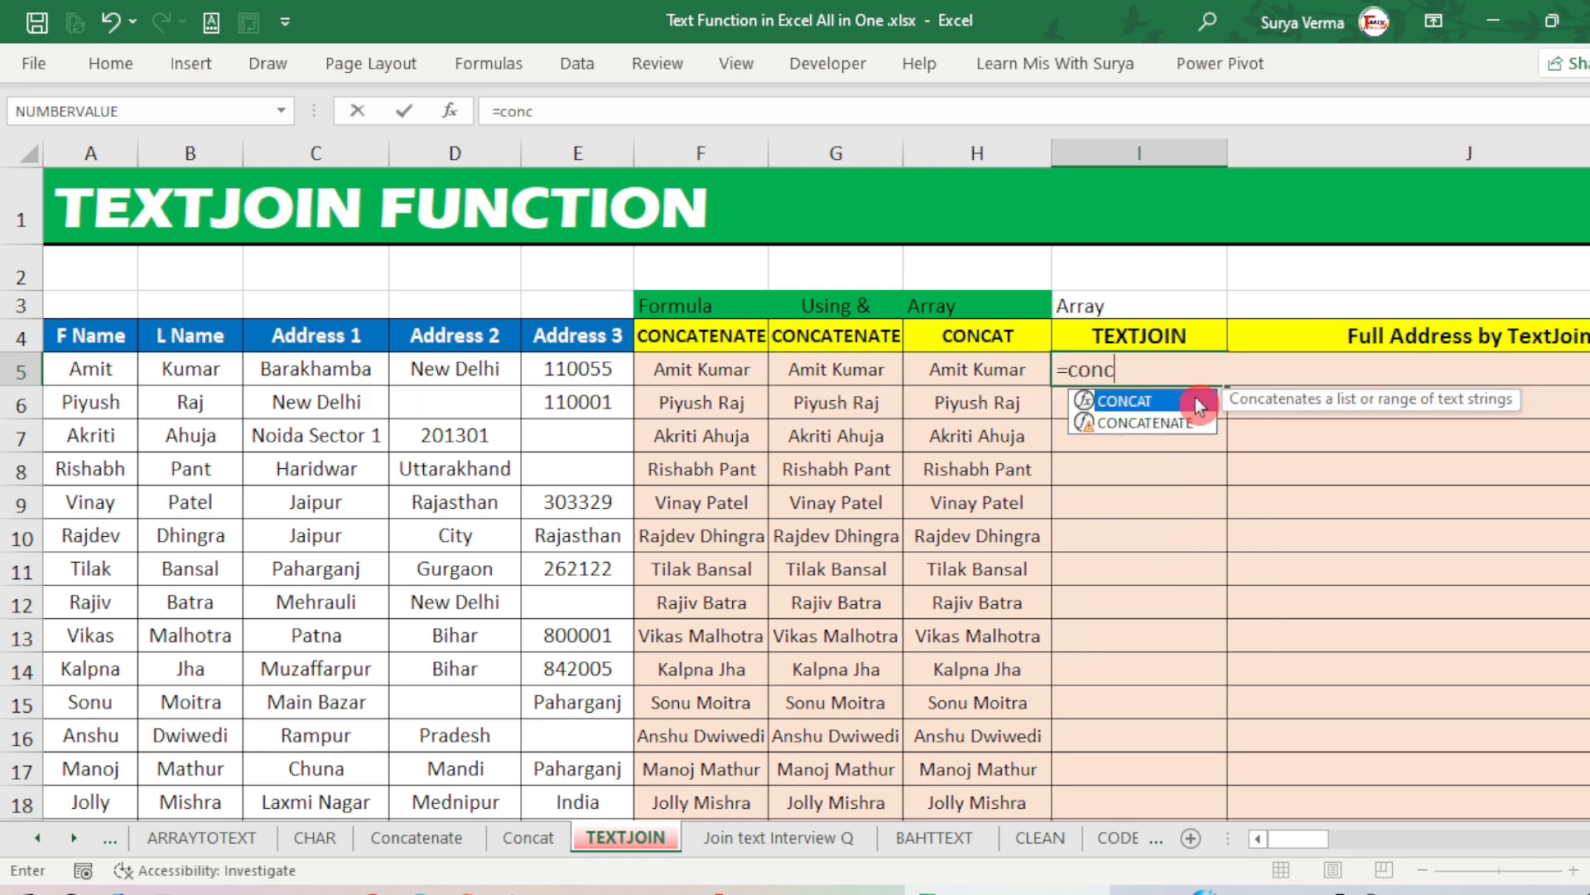
text(at)
key(Tab)
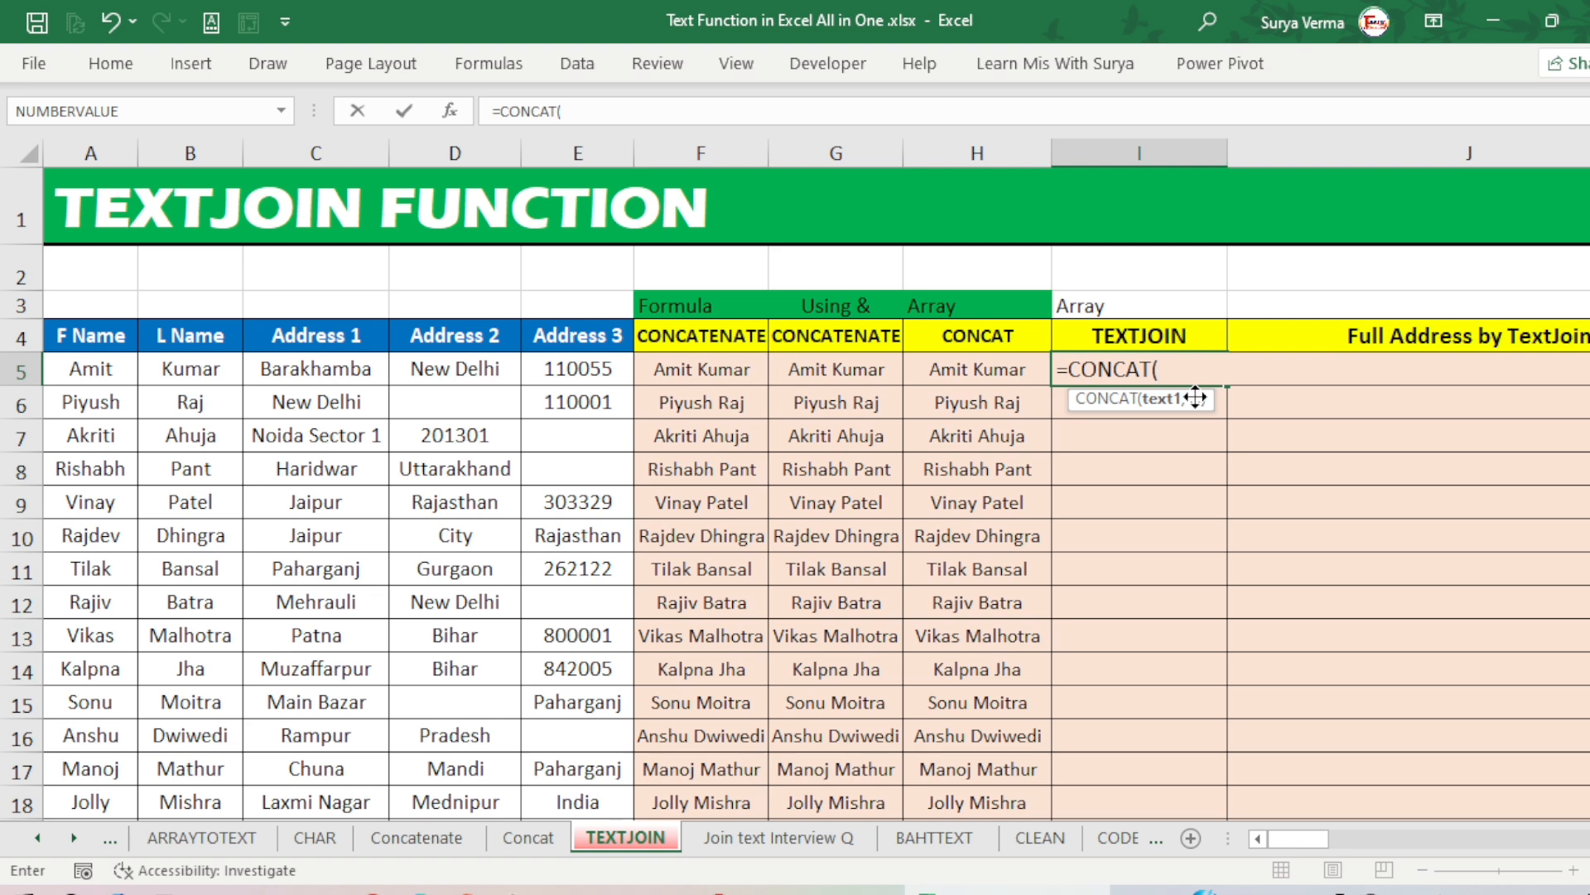
click(124, 365)
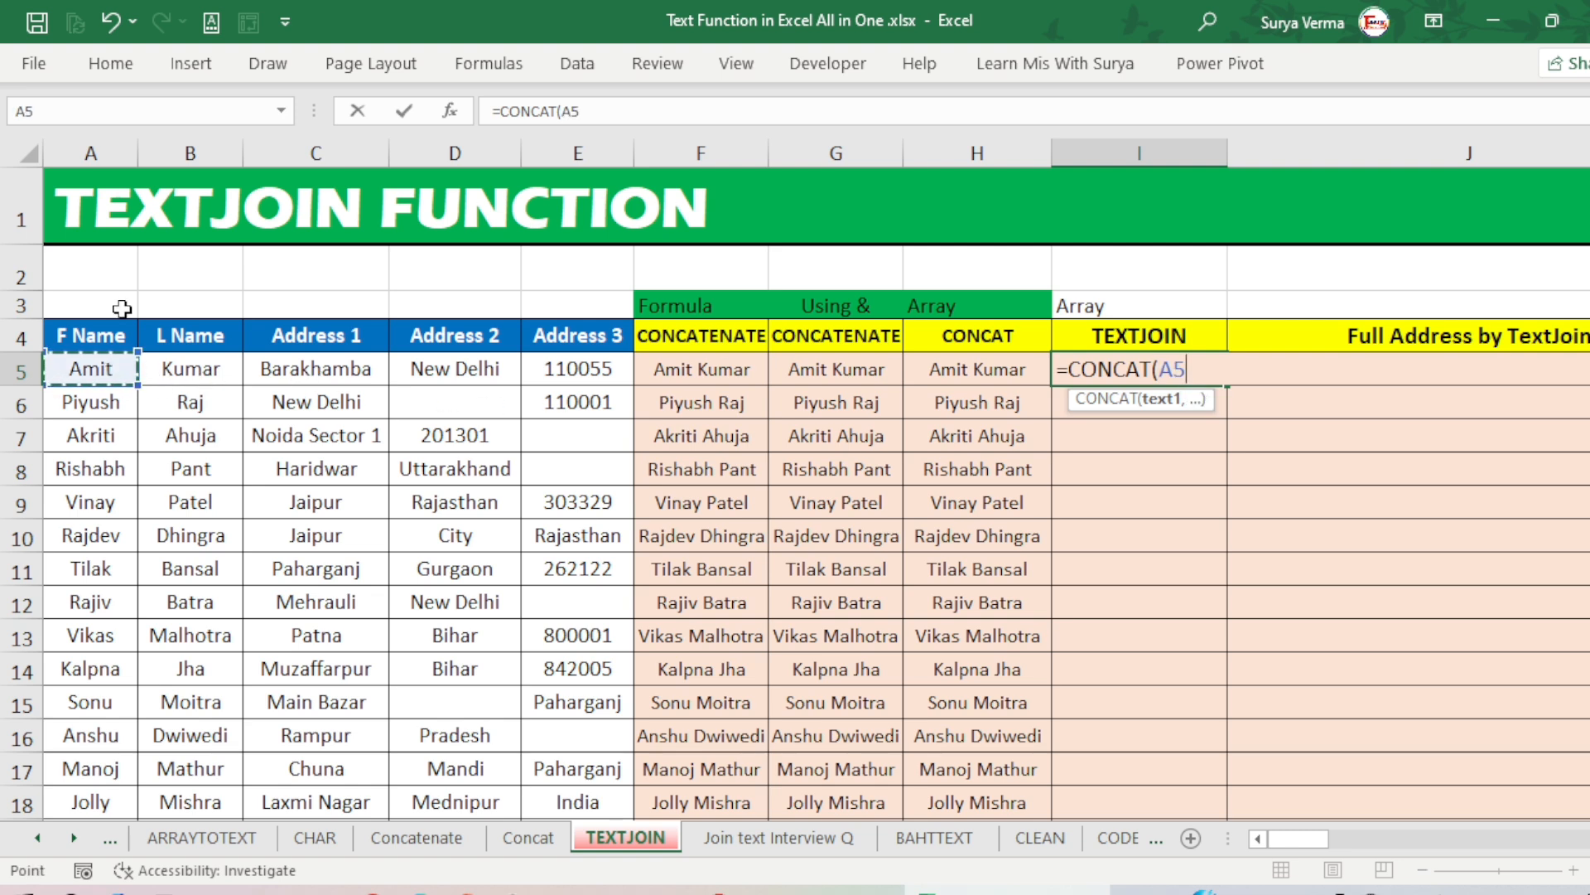
key(shift+Right)
key(shift+Right)
key(shift+Right)
key(shift+Right)
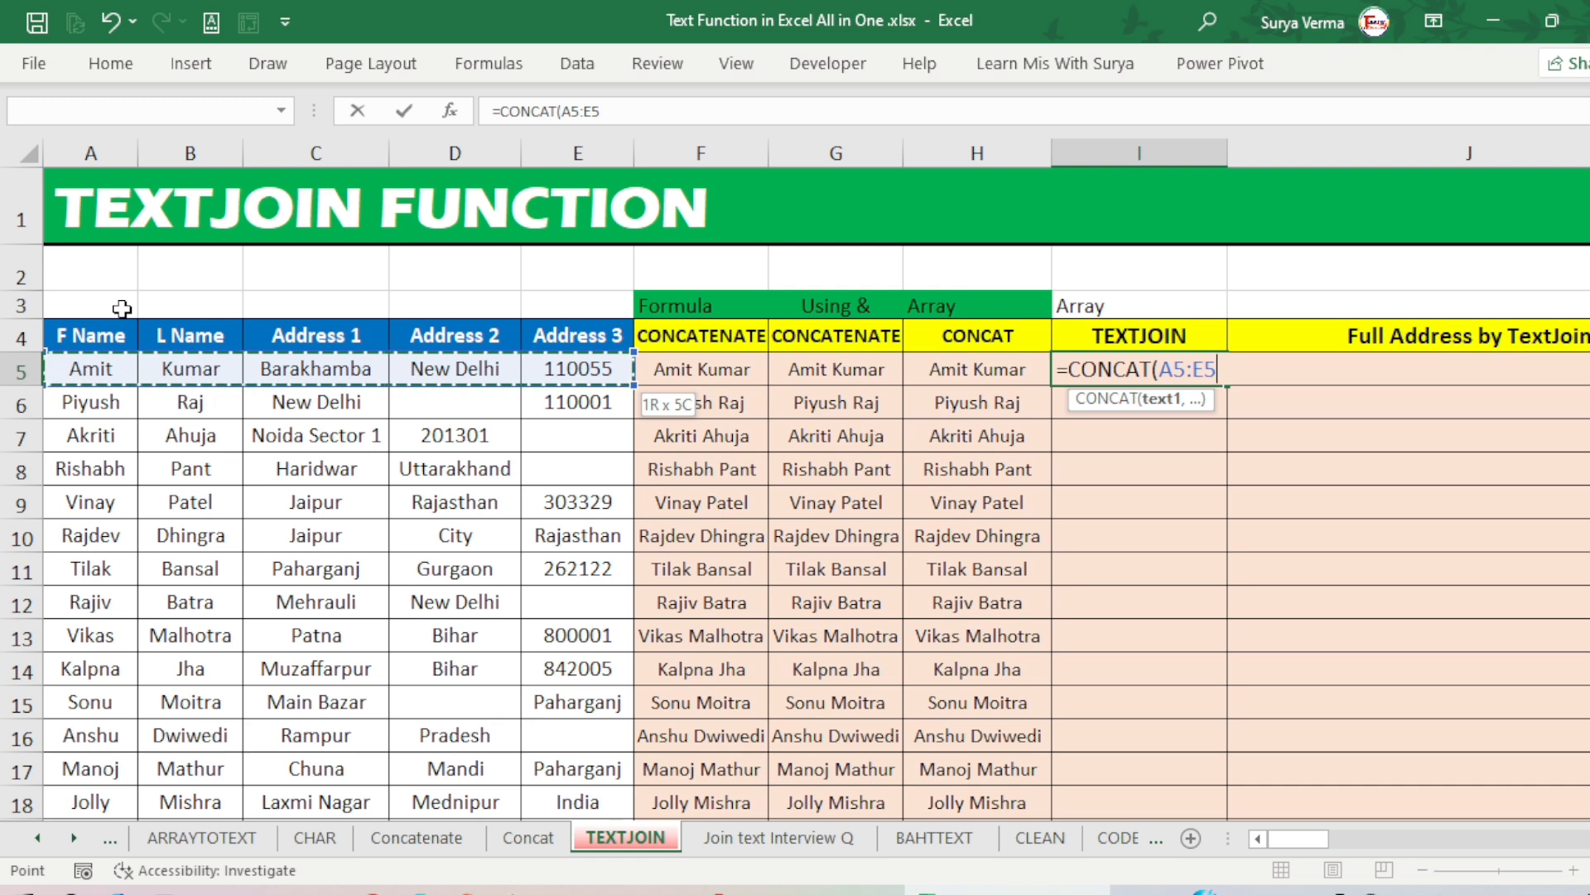
text(&)
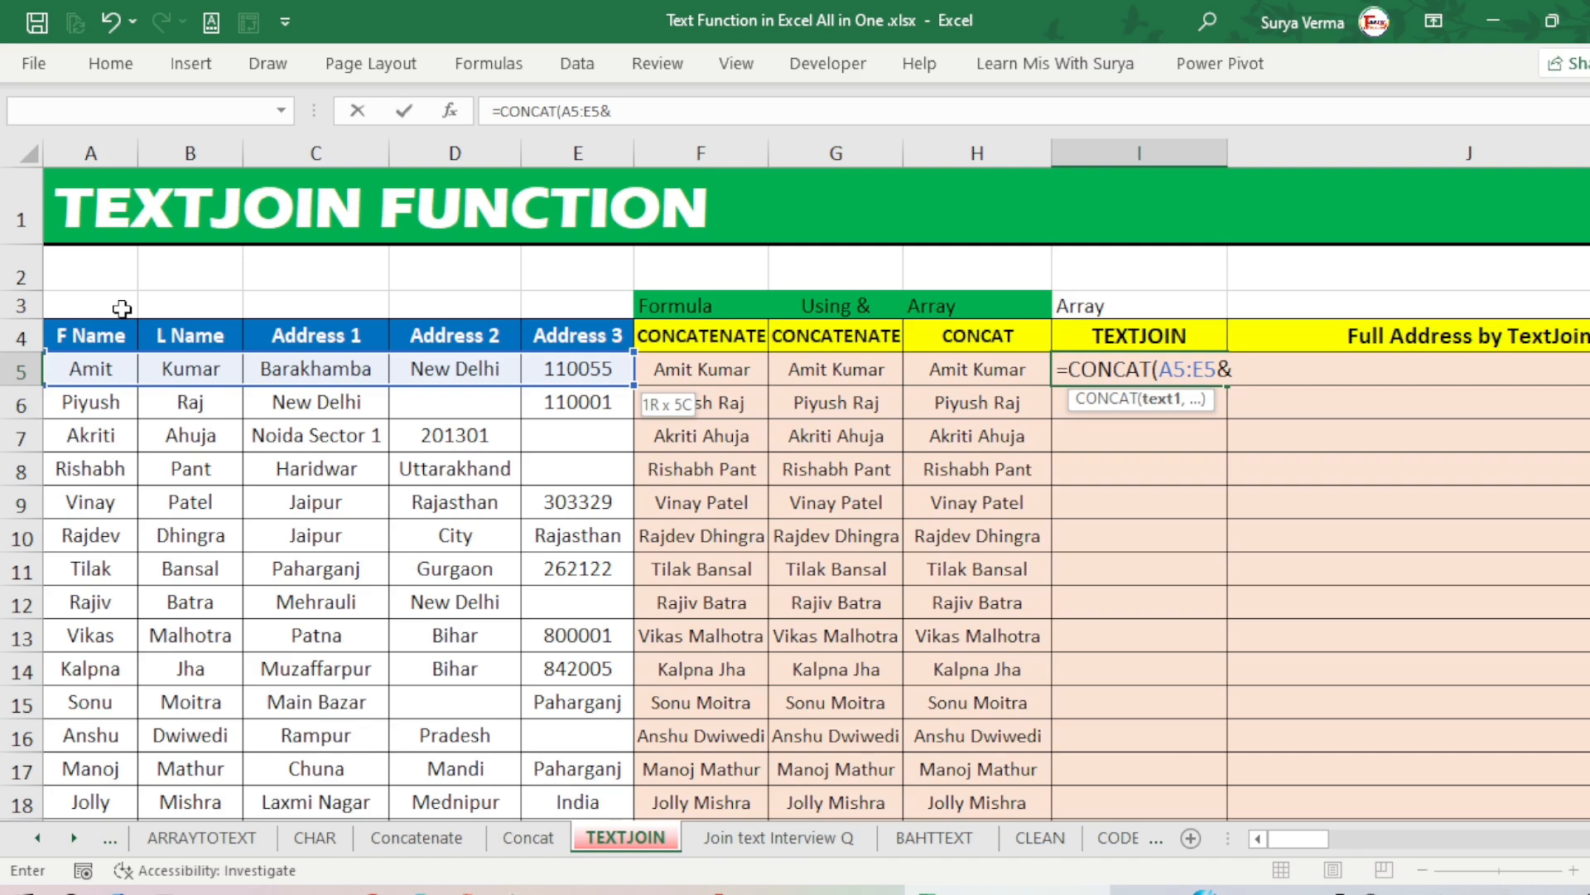
text(" "))
key(ctrl+Return)
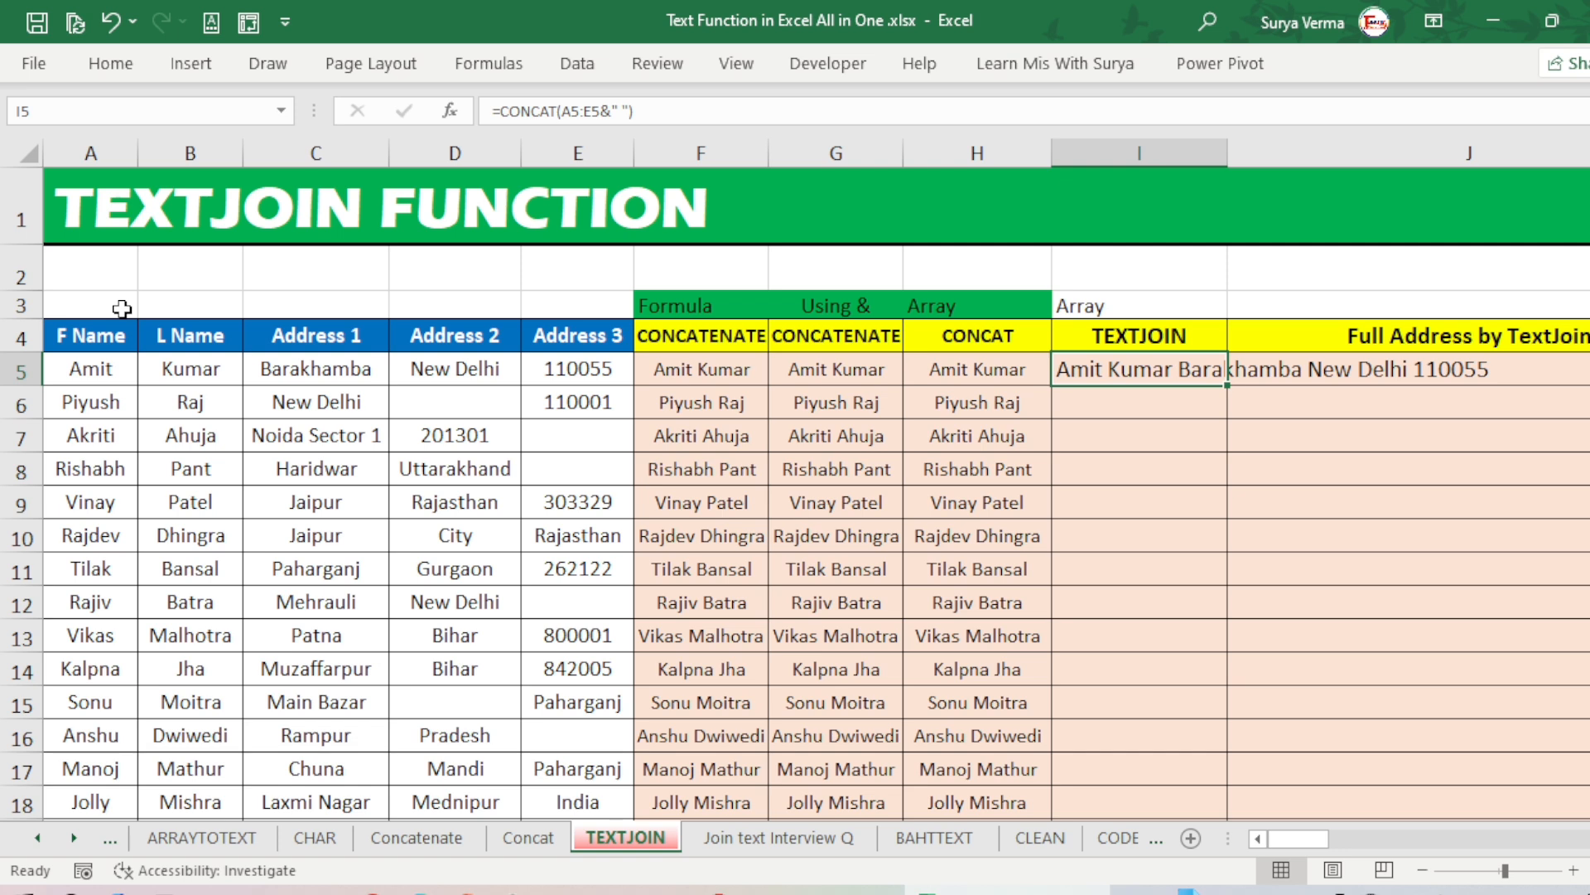
key(Delete)
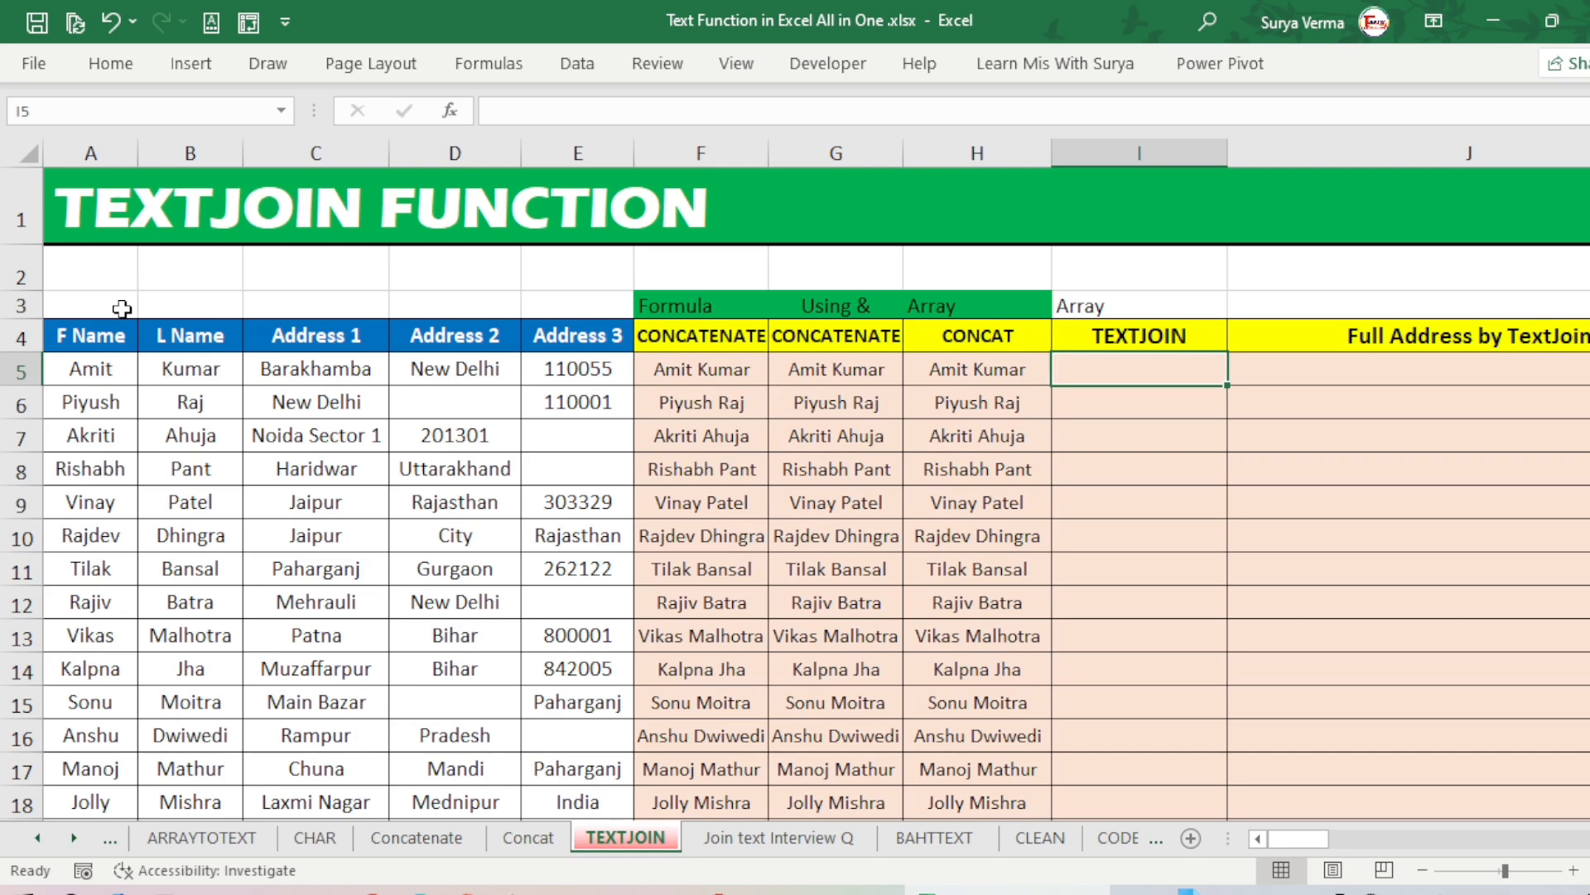
- Enter the version note <2019 in cell I2 above the TEXTJOIN column
click(1100, 265)
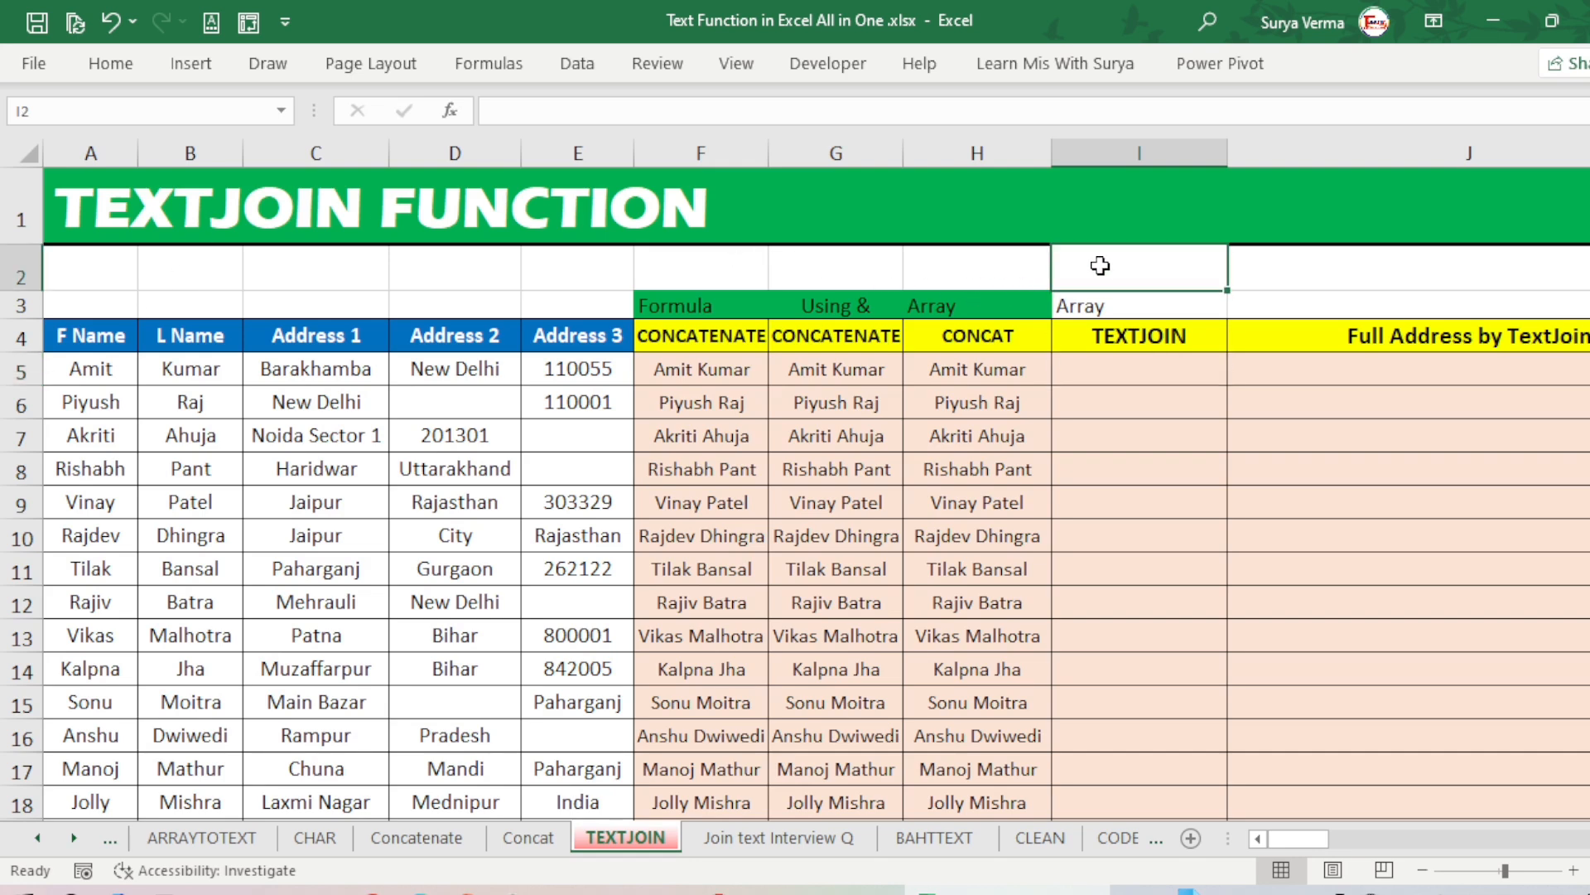
text(<)
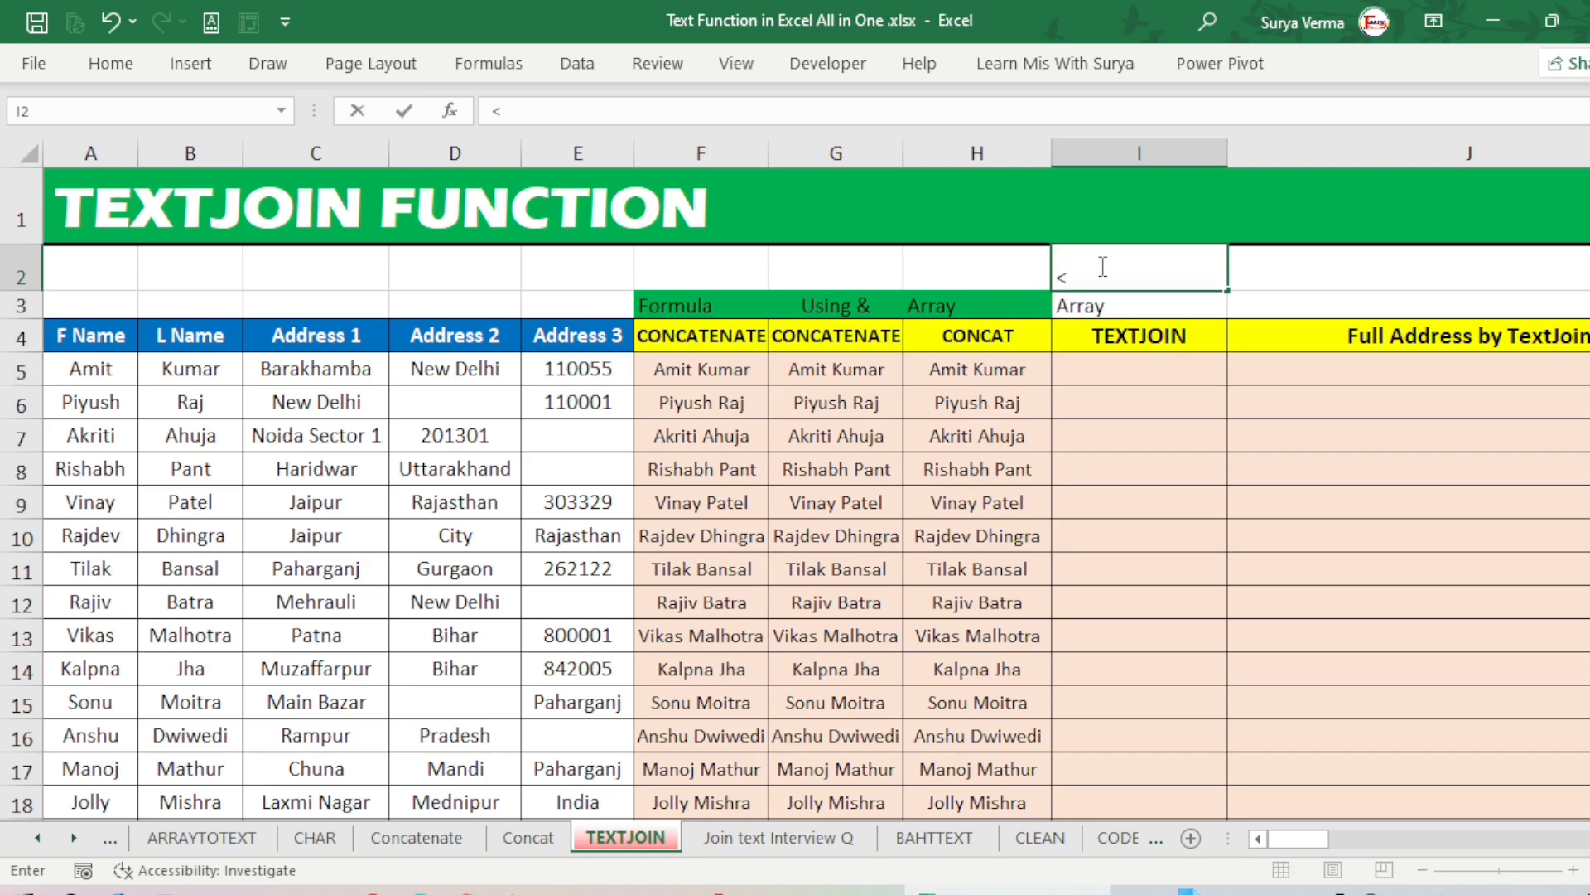
text(2019)
key(Return)
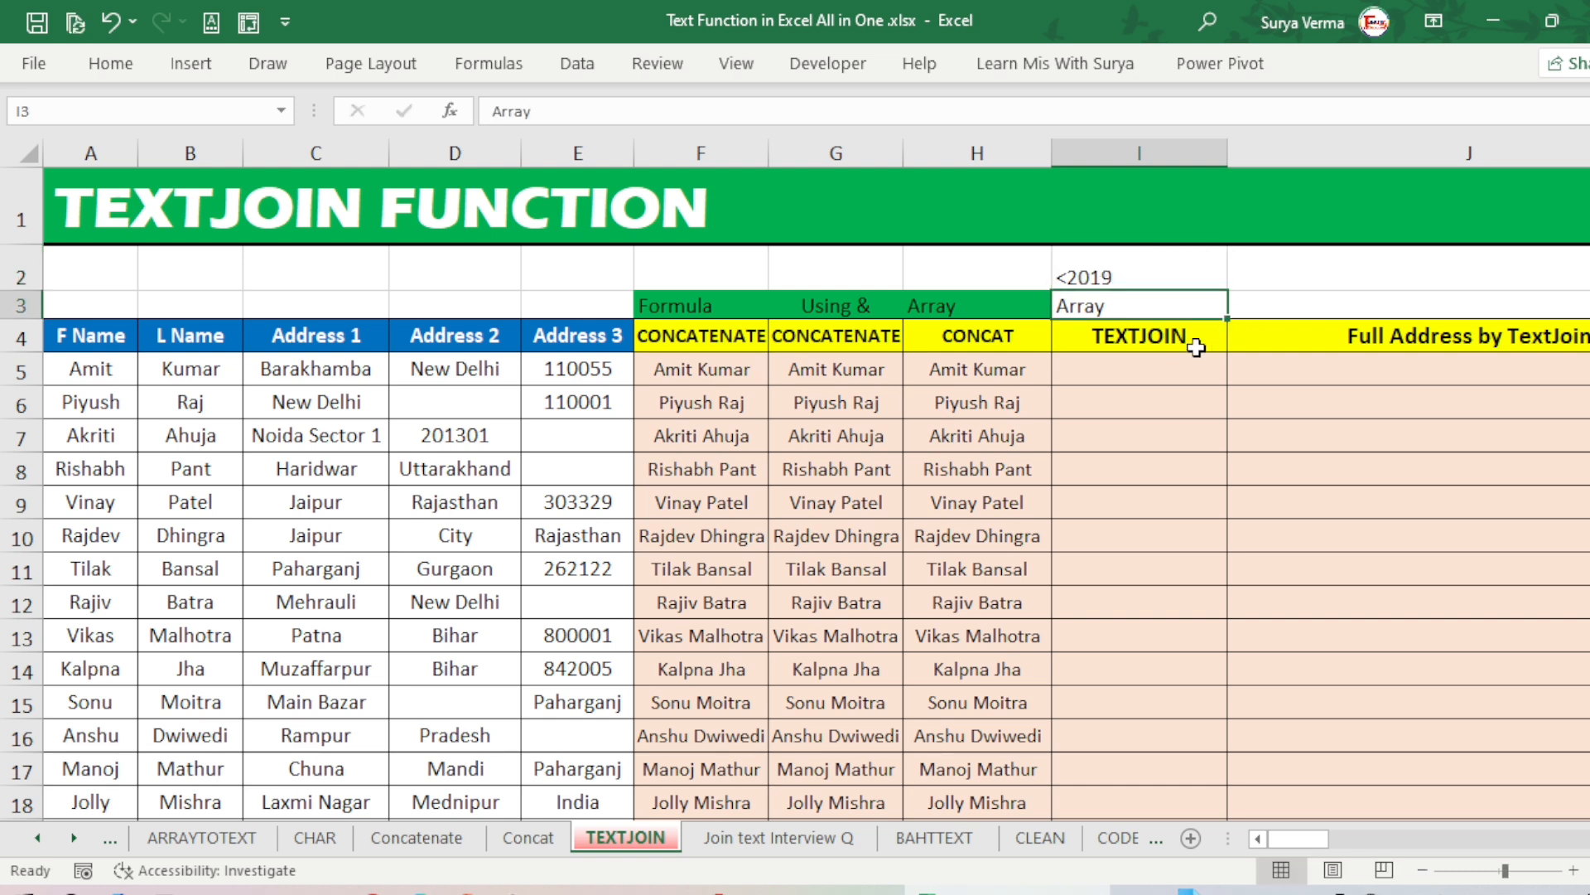
- Enter =TEXTJOIN(" ",TRUE,A5:E5) in cell I5 to join the row with a space delimiter while ignoring empty cells
click(1140, 362)
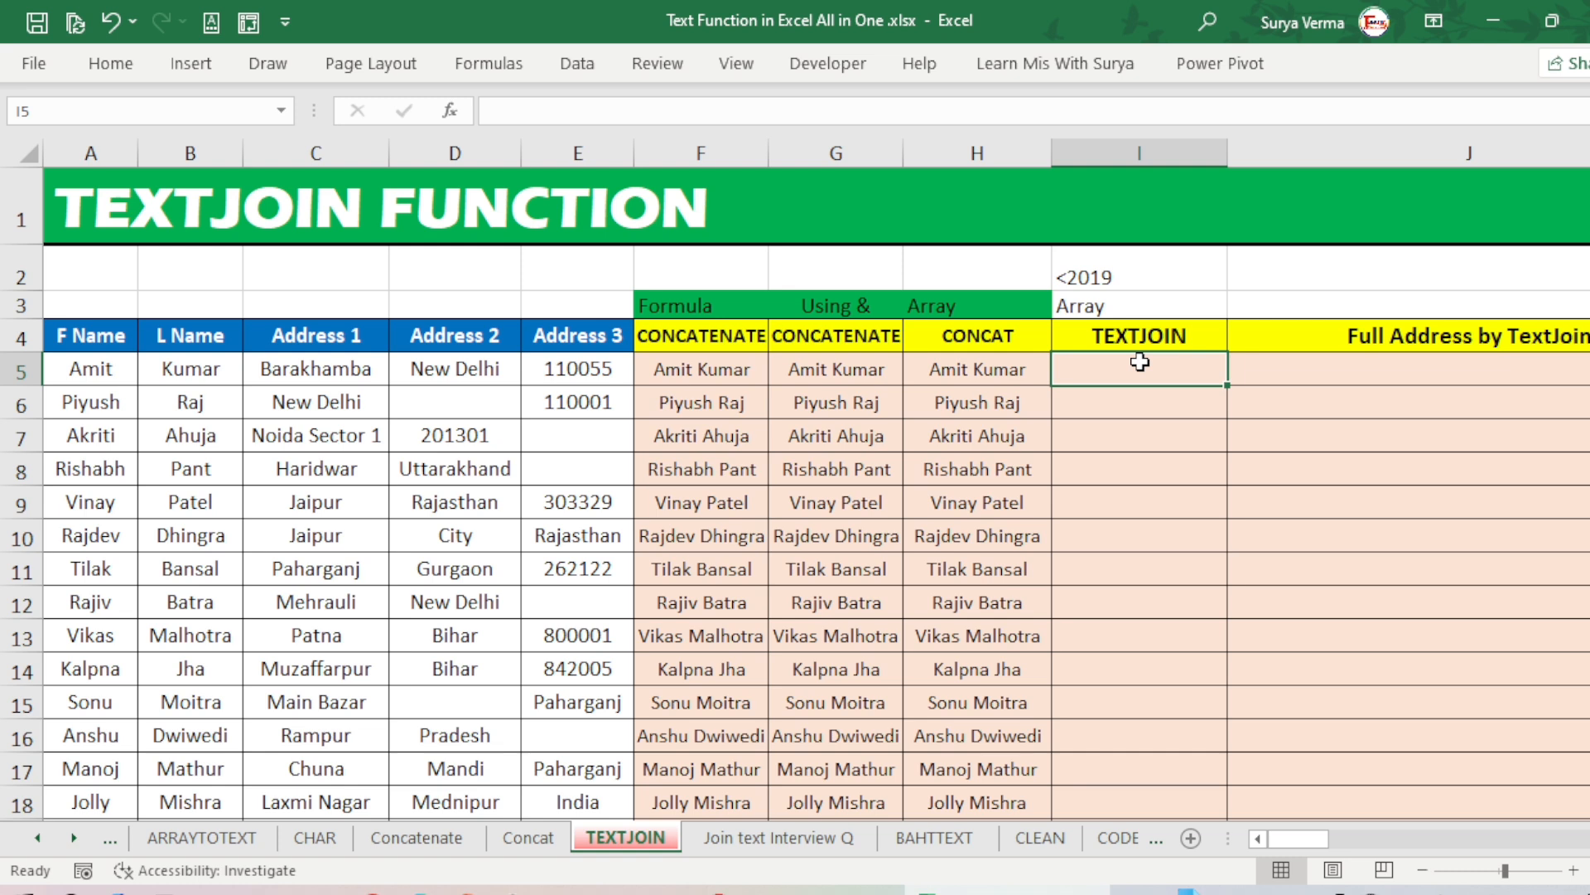
text(=TEXTJOIN()
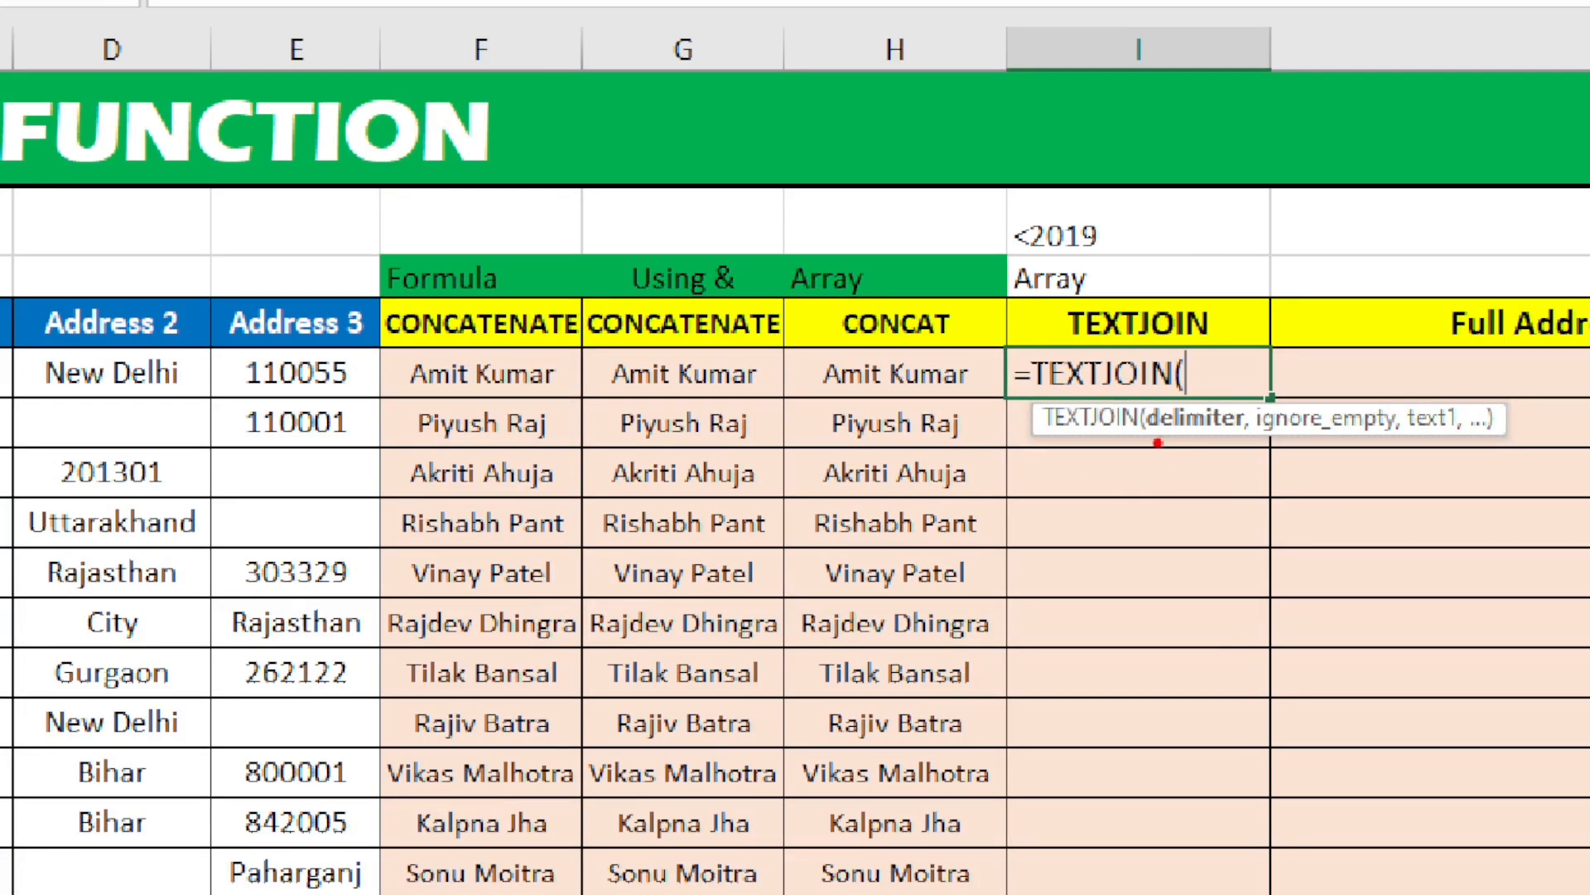
drag(1154, 441, 1480, 440)
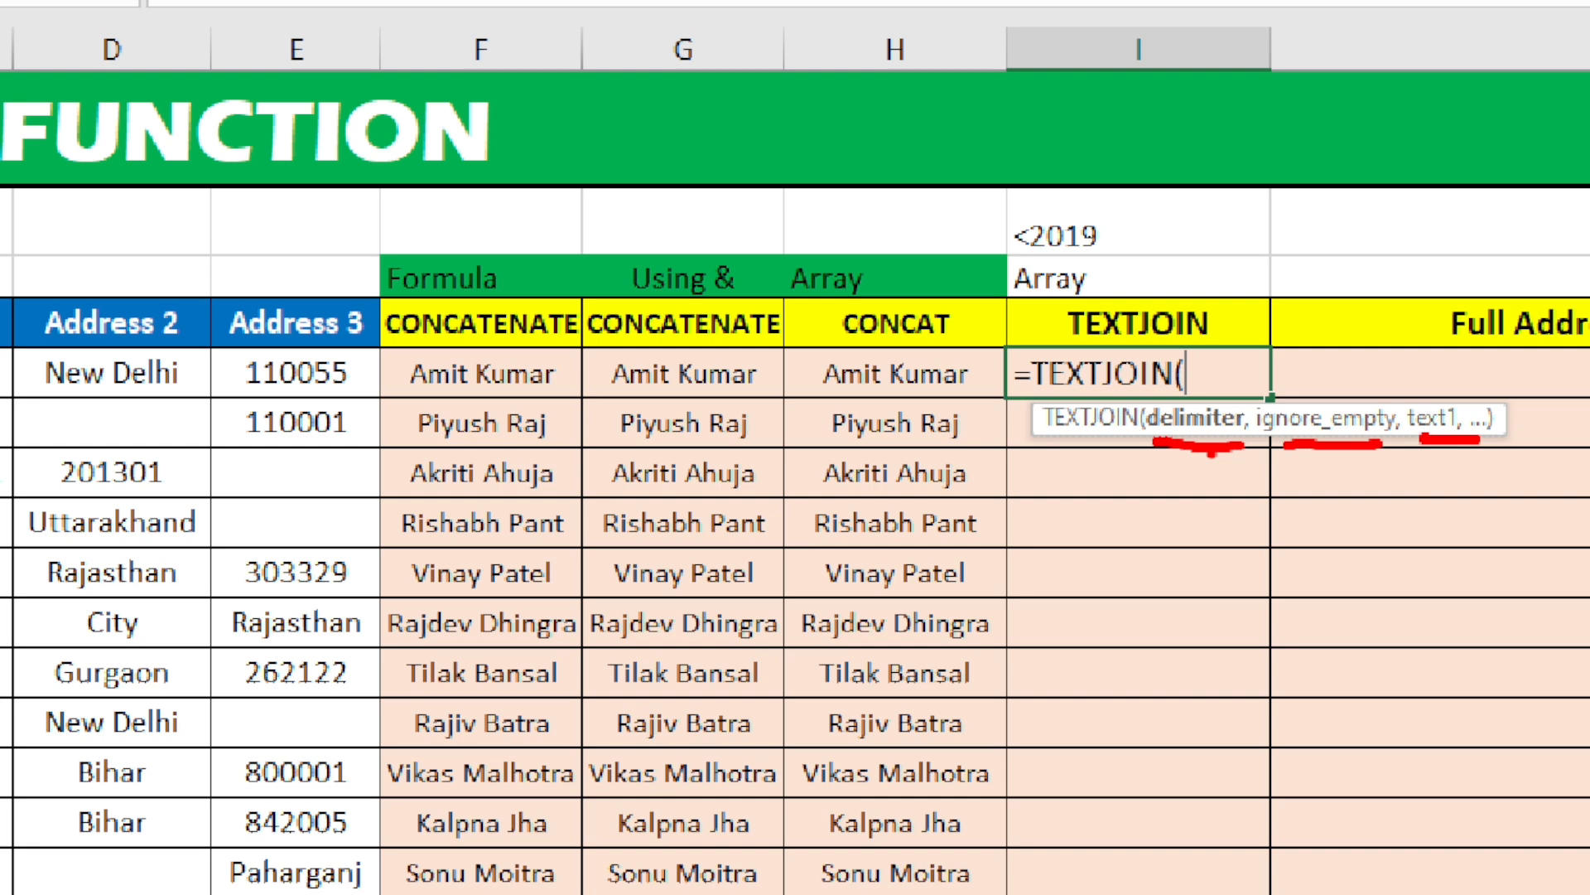
key(Escape)
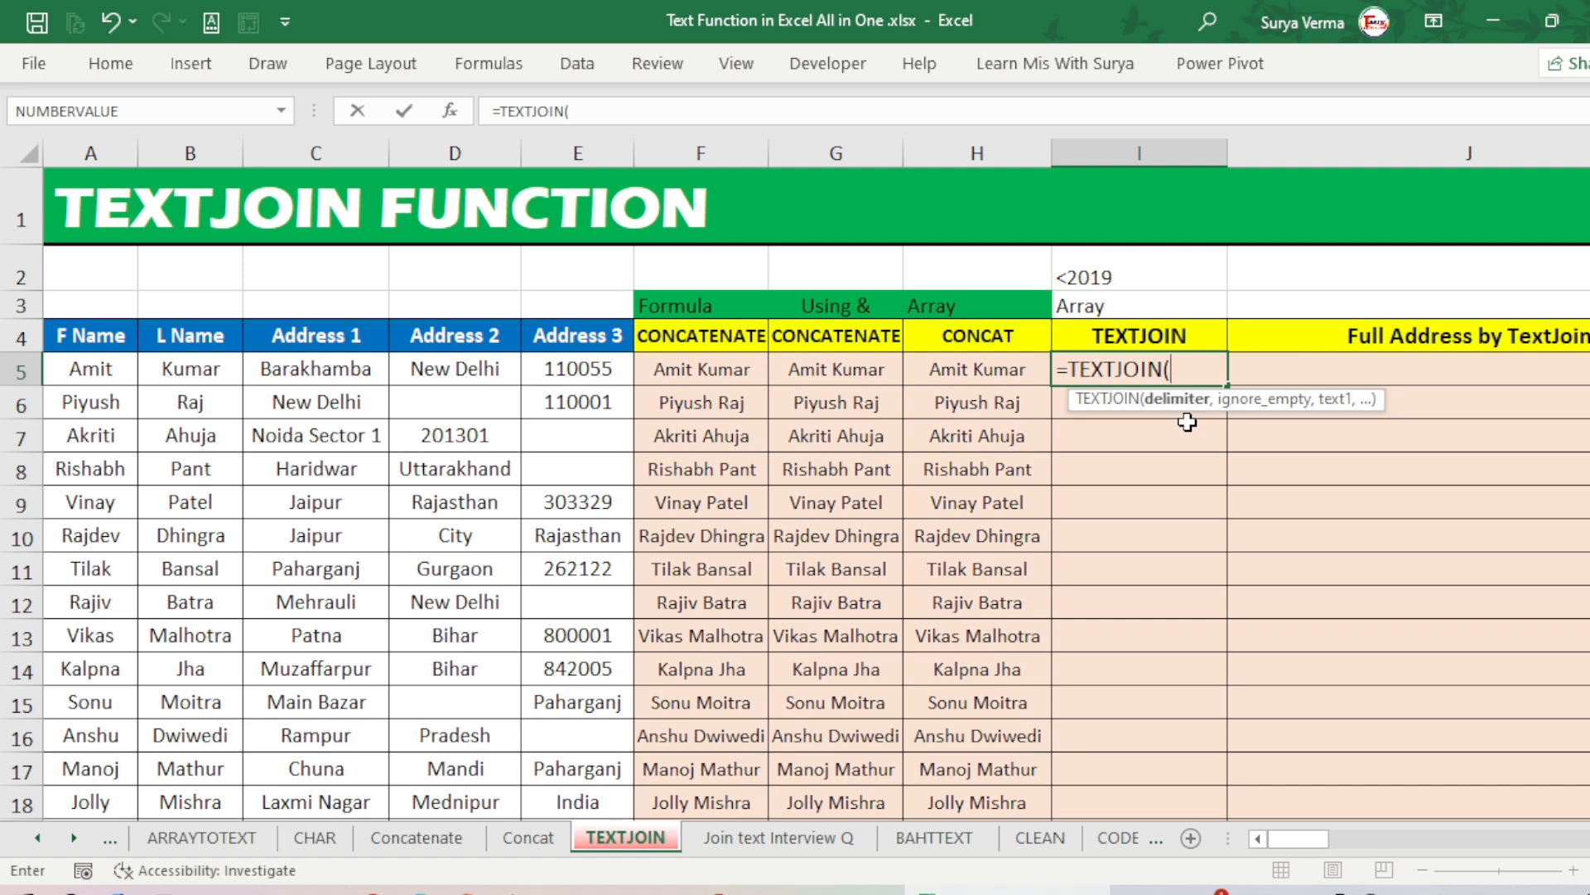
text(")
text(",)
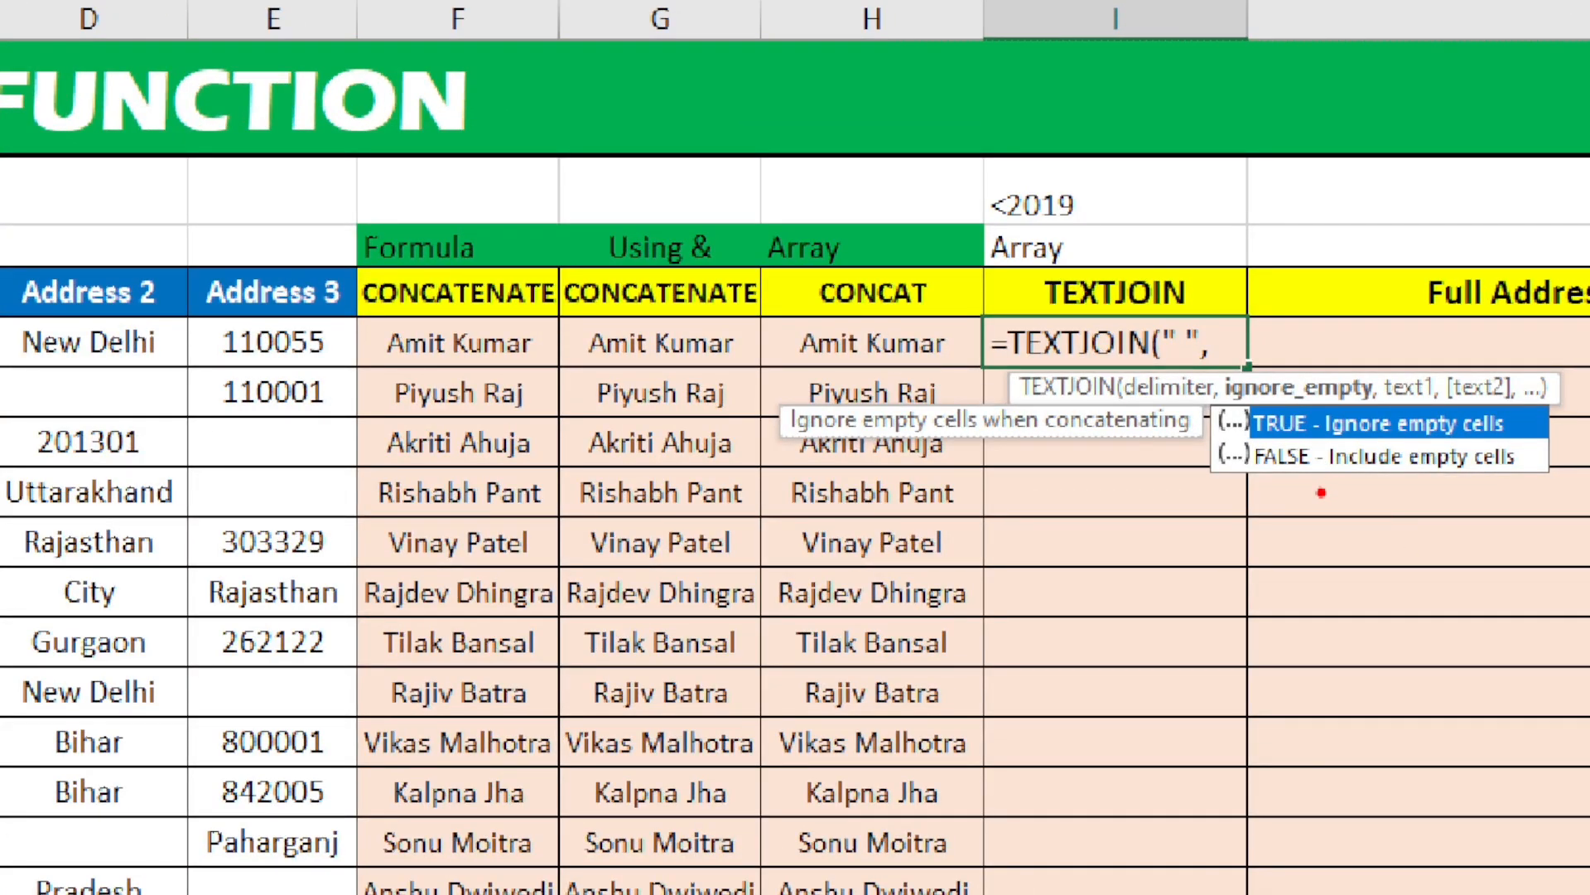
drag(1323, 476, 1564, 487)
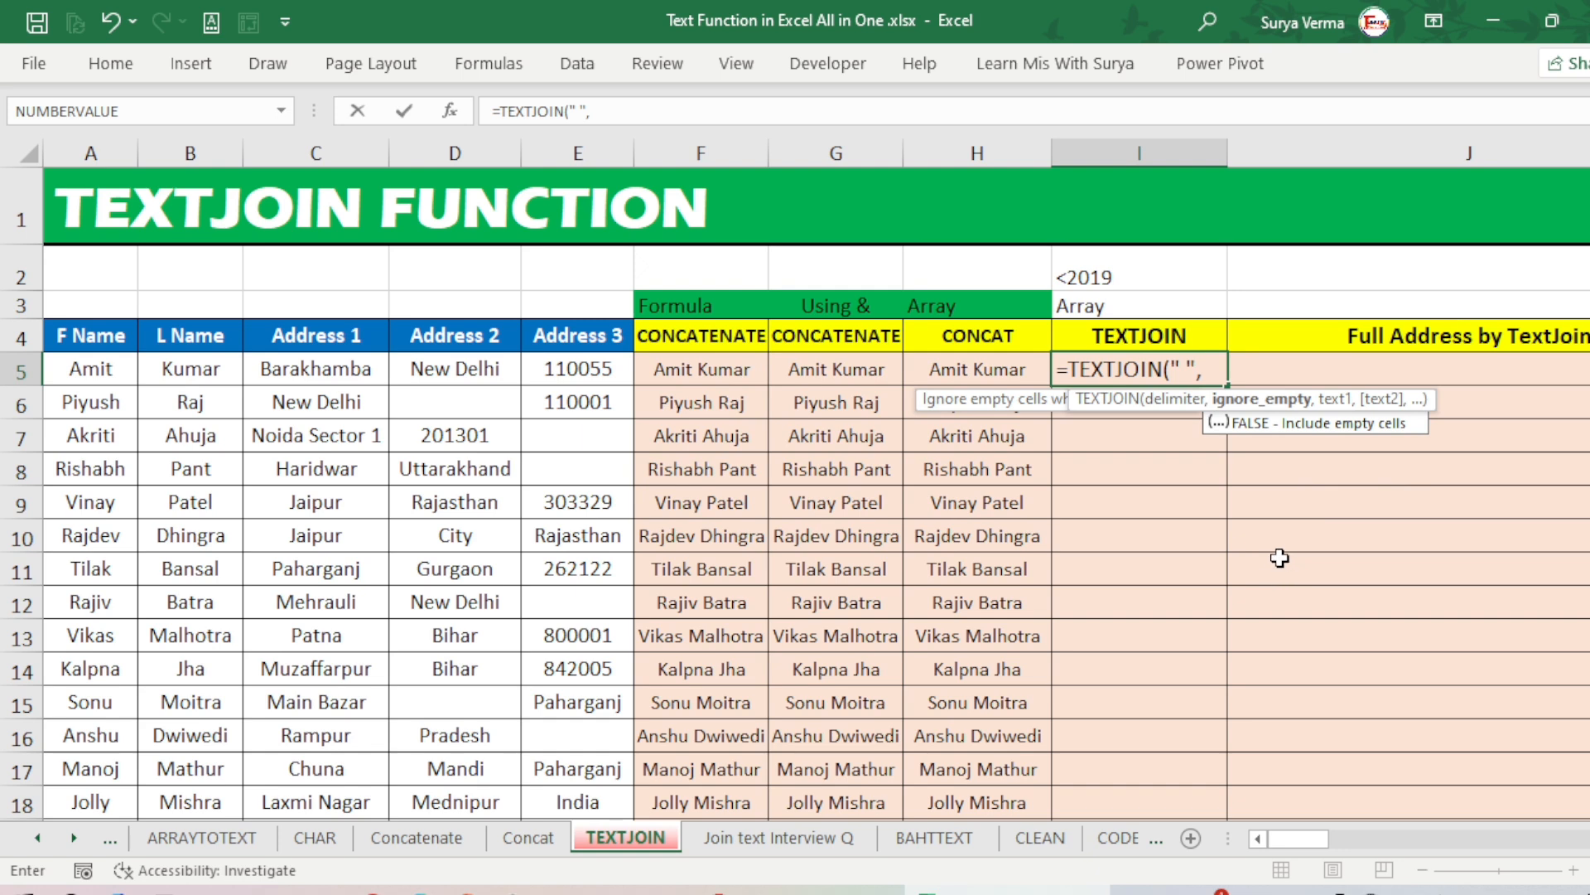
text(tr)
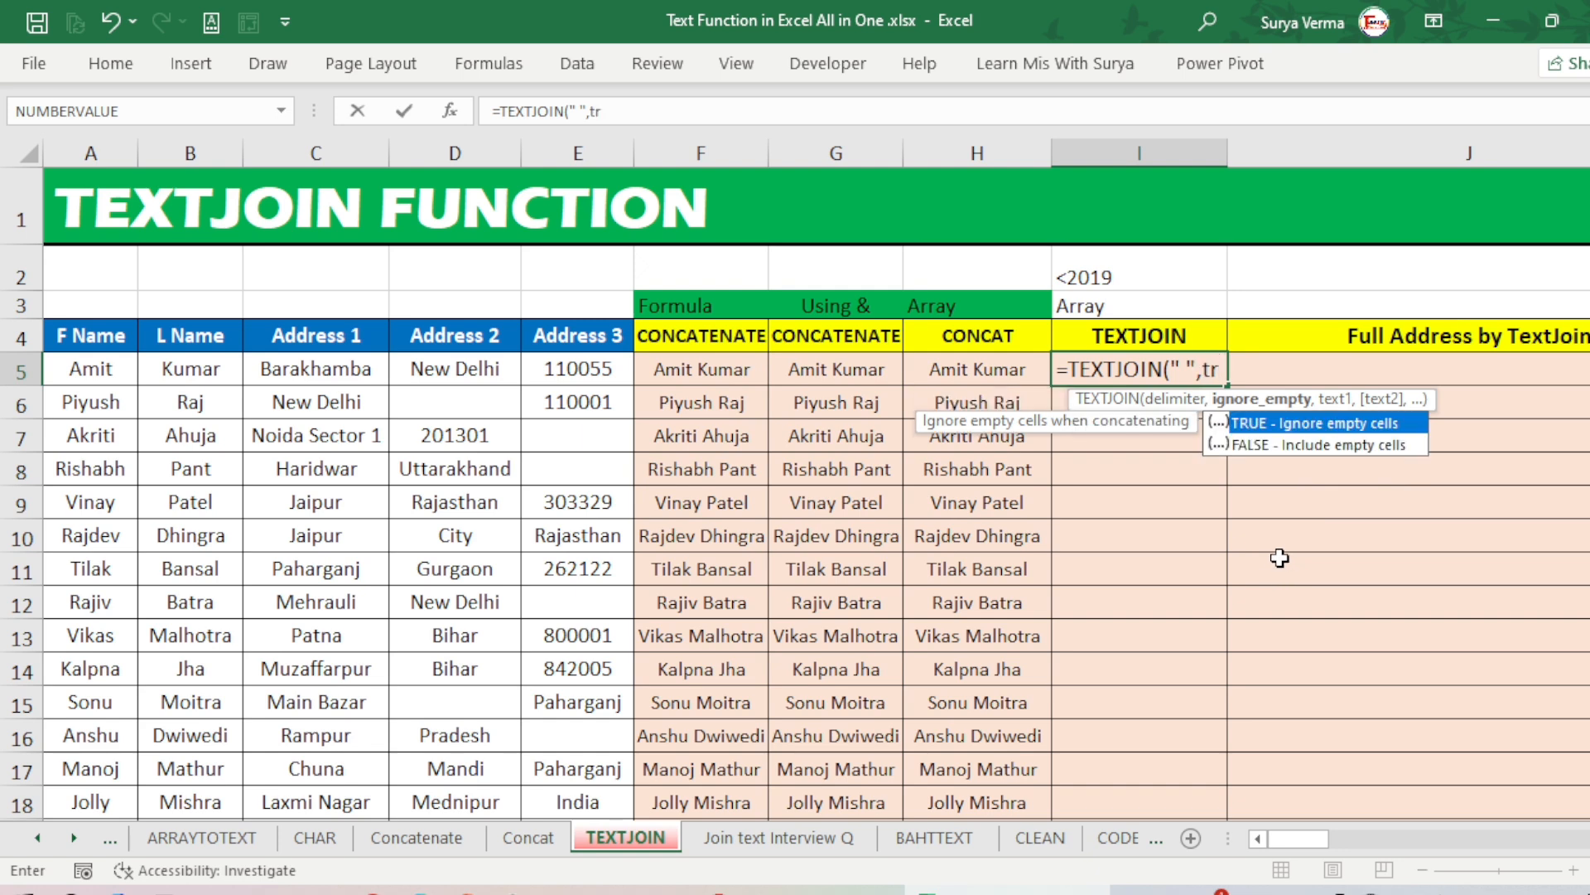
text(ue,)
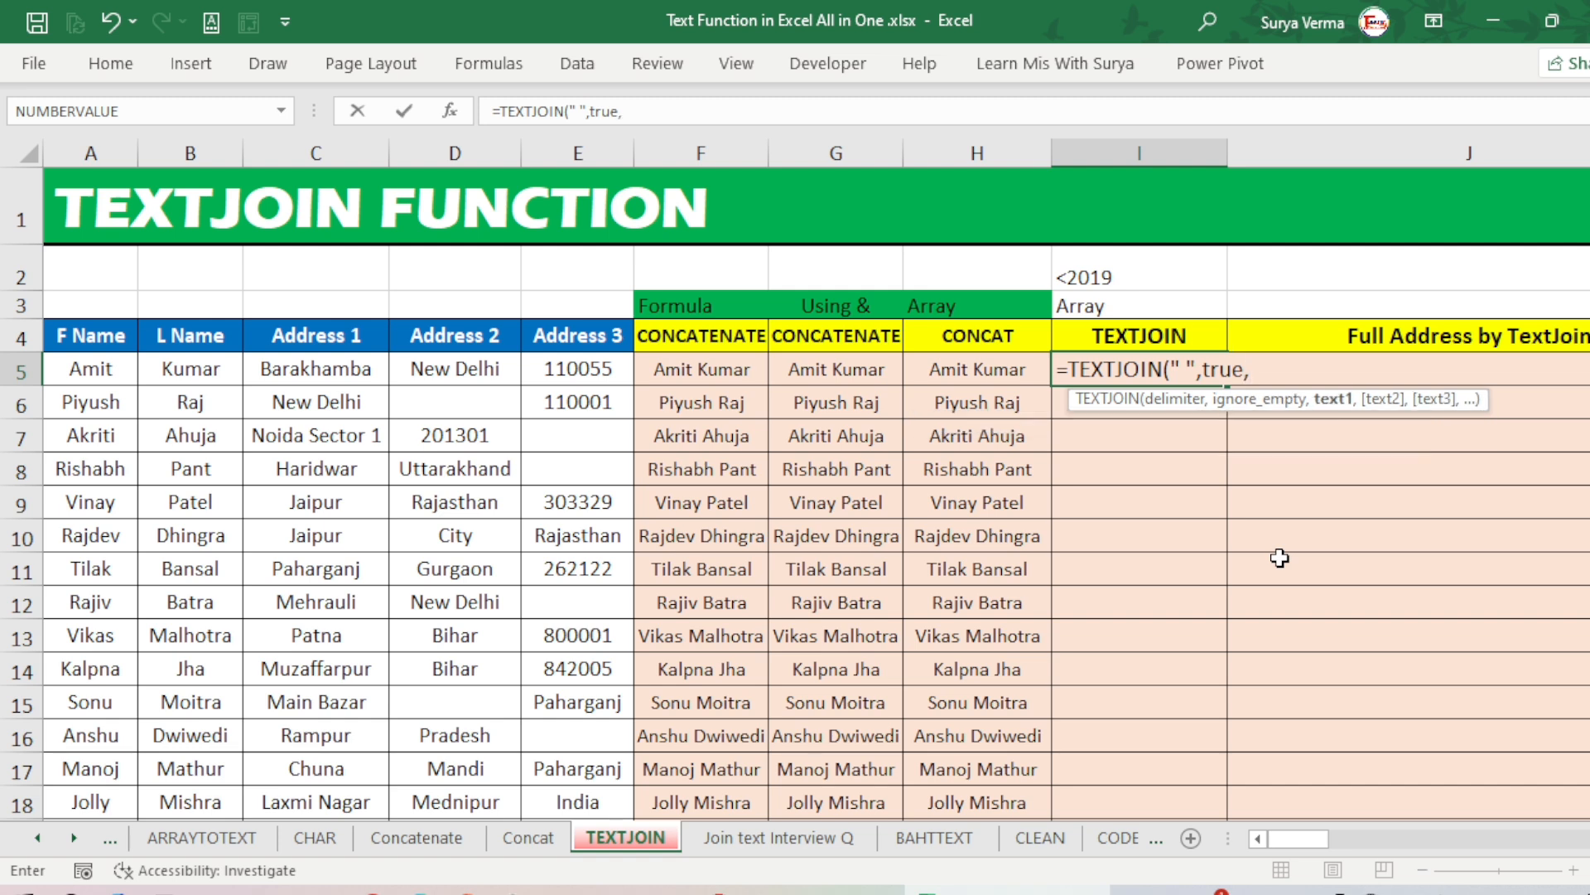
click(583, 365)
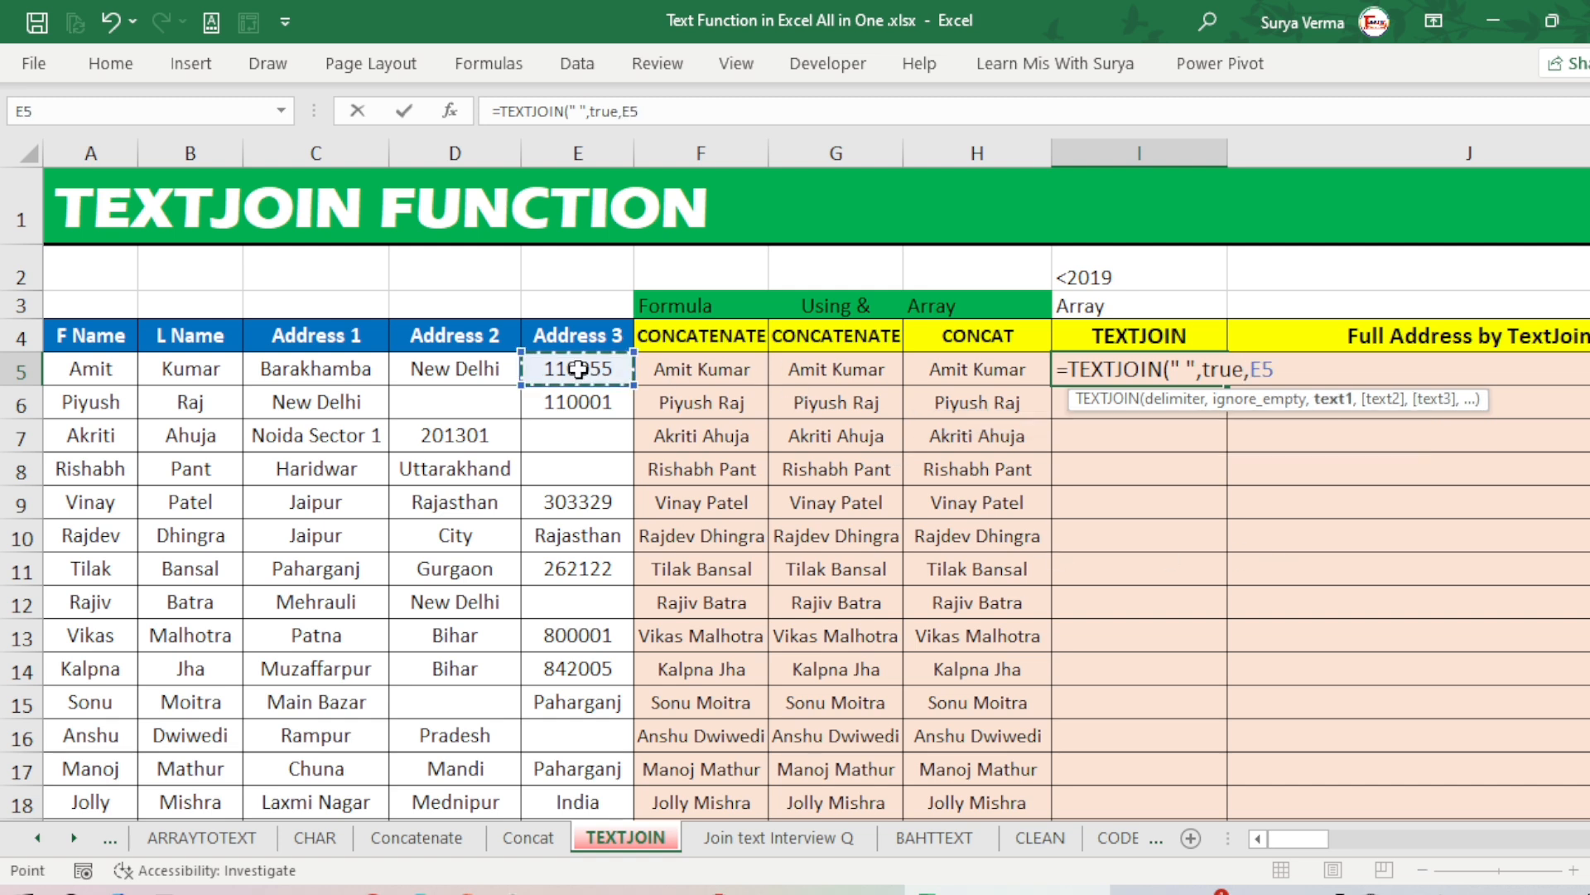
key(ctrl+shift+Left)
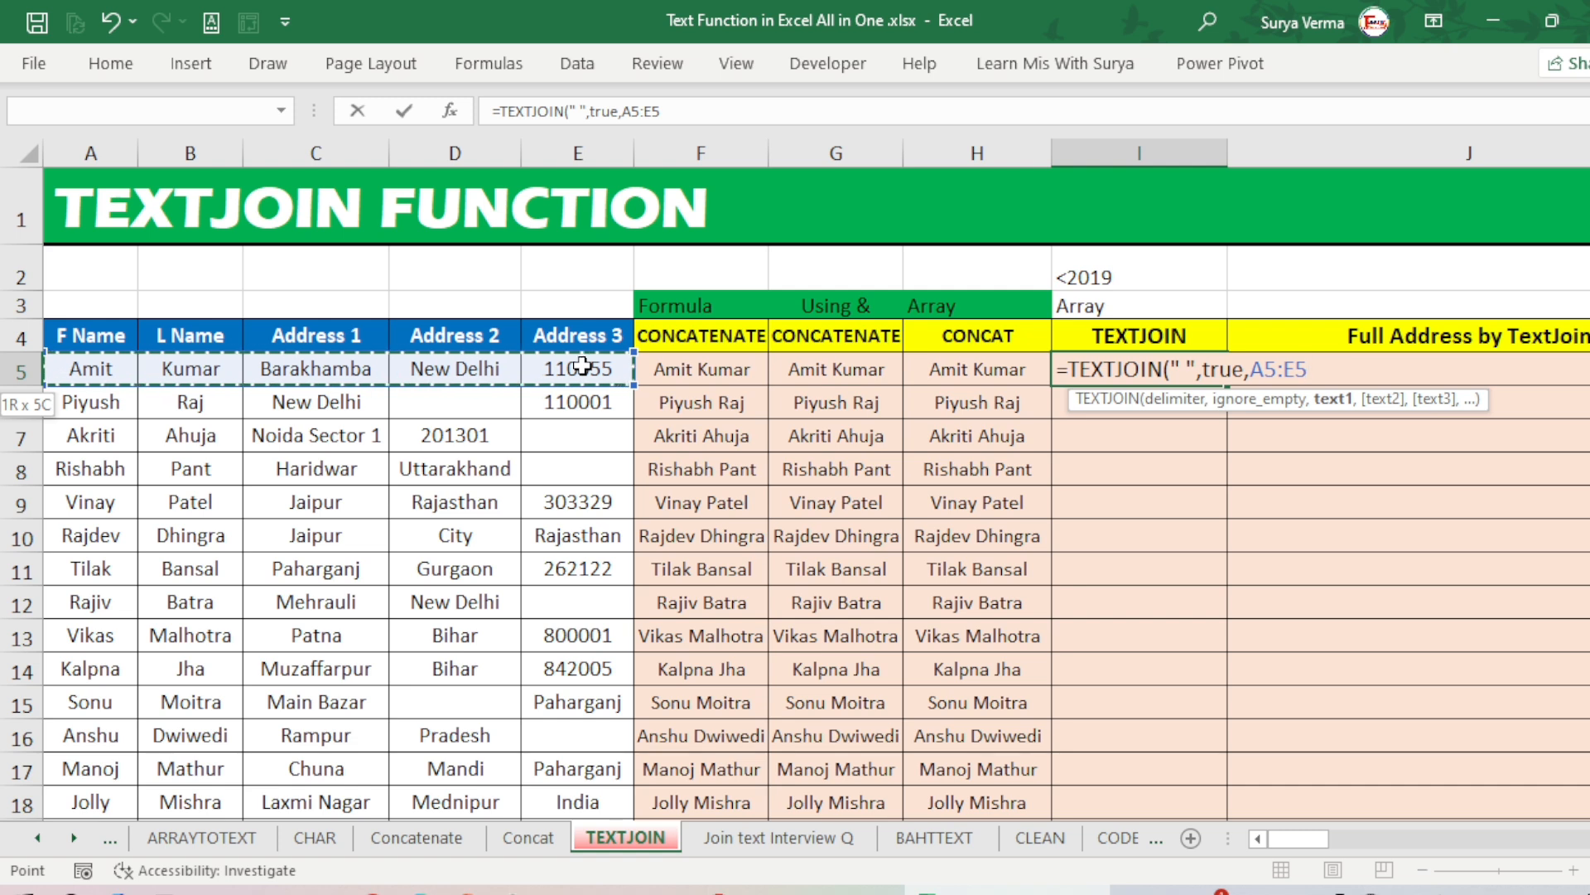
key(Return)
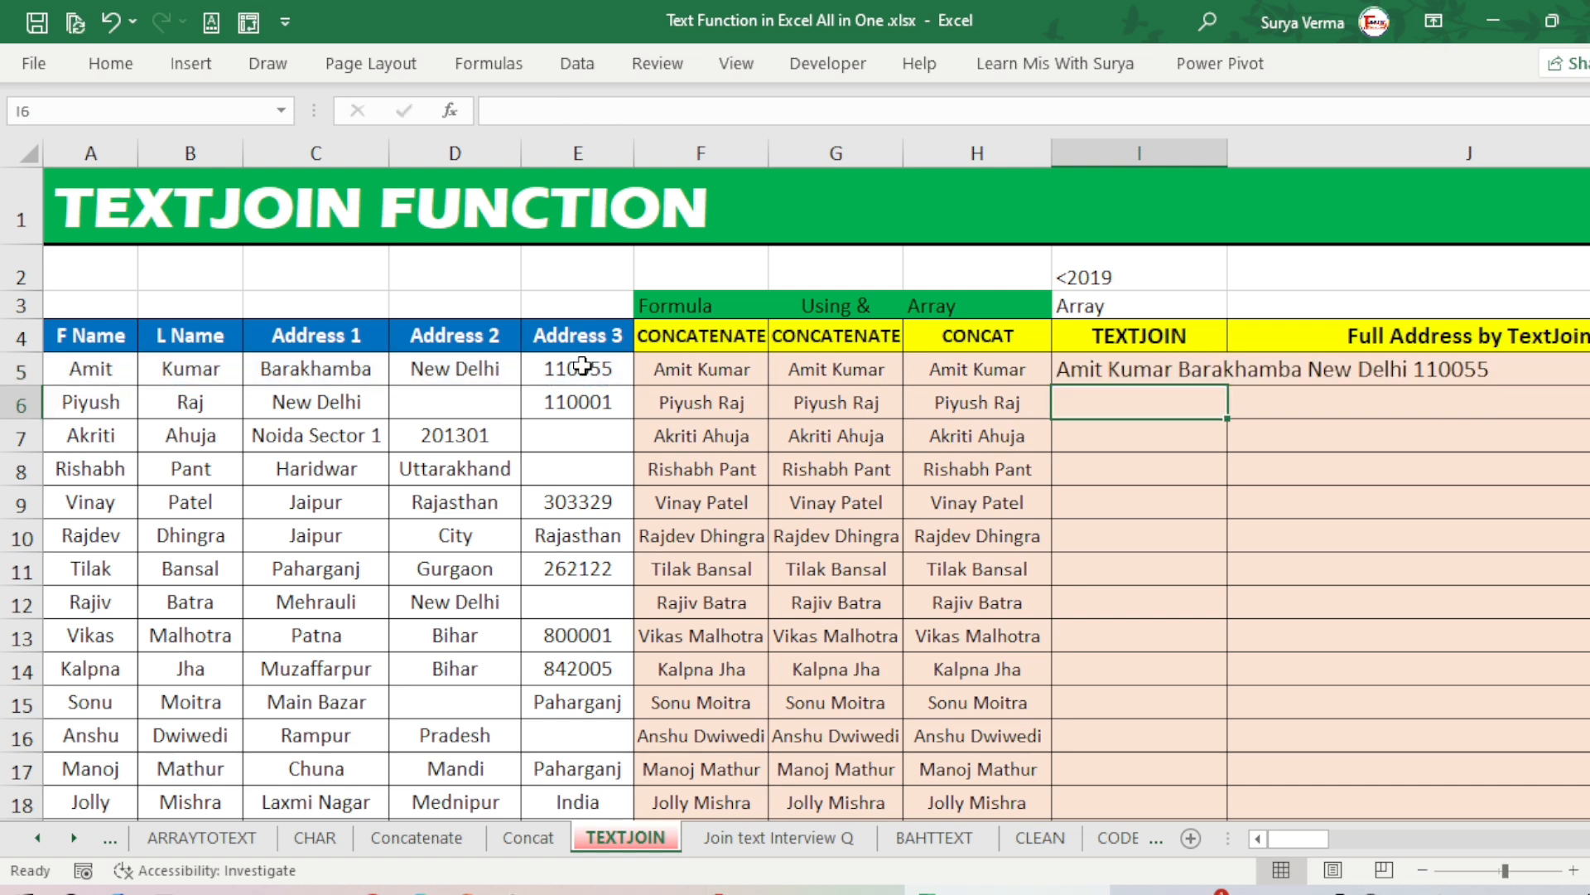
key(Up)
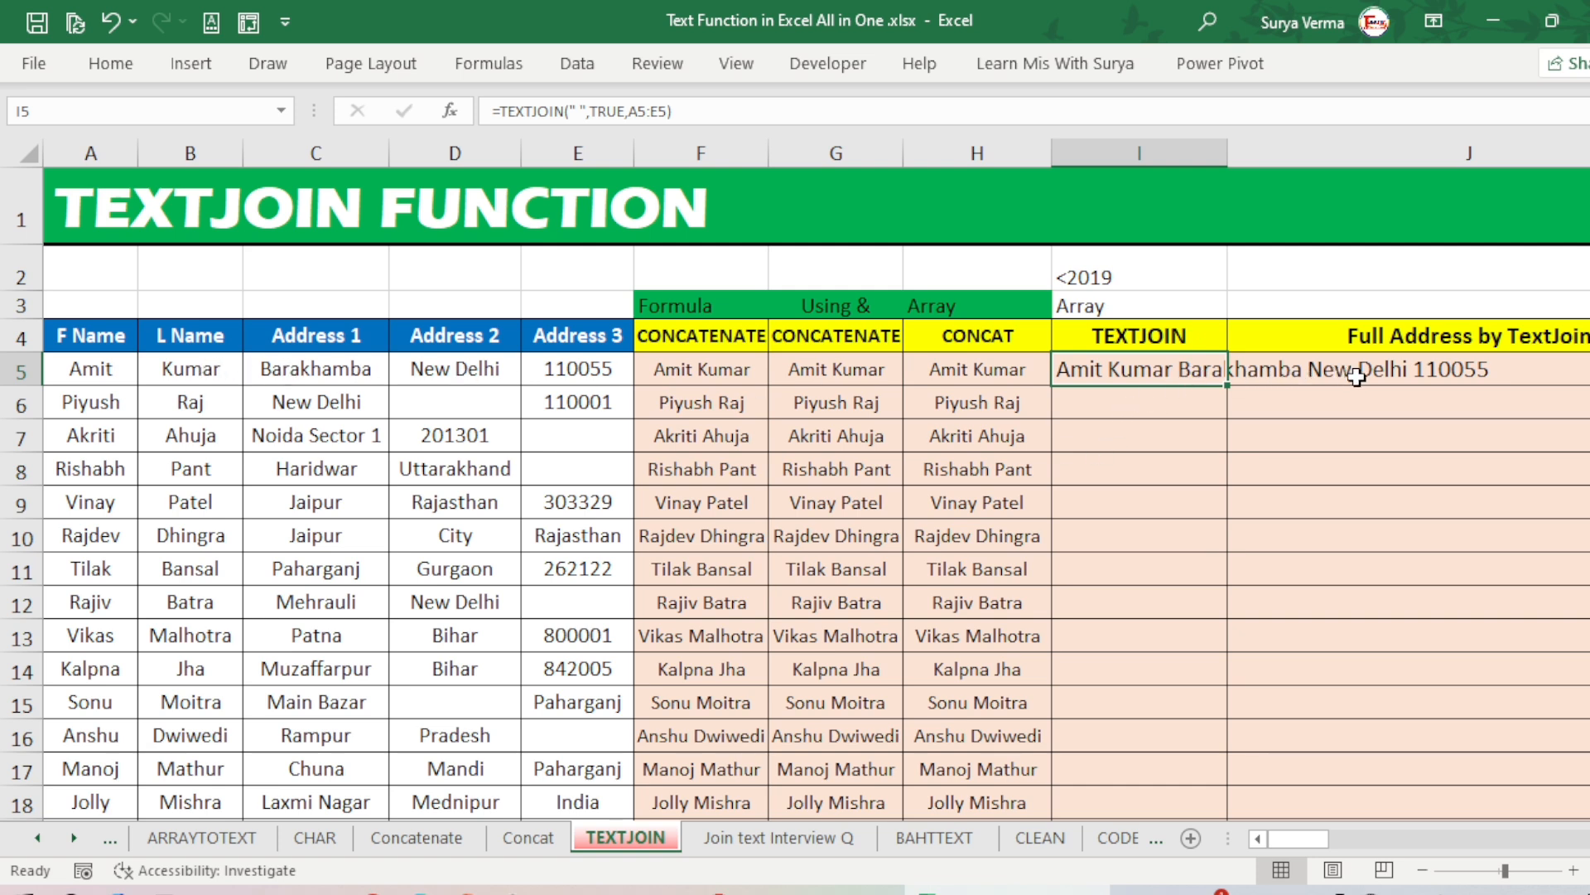
- Fill the TEXTJOIN formula from I5 down into I6 and compare its output with the empty Address 2 cell D6
click(1173, 409)
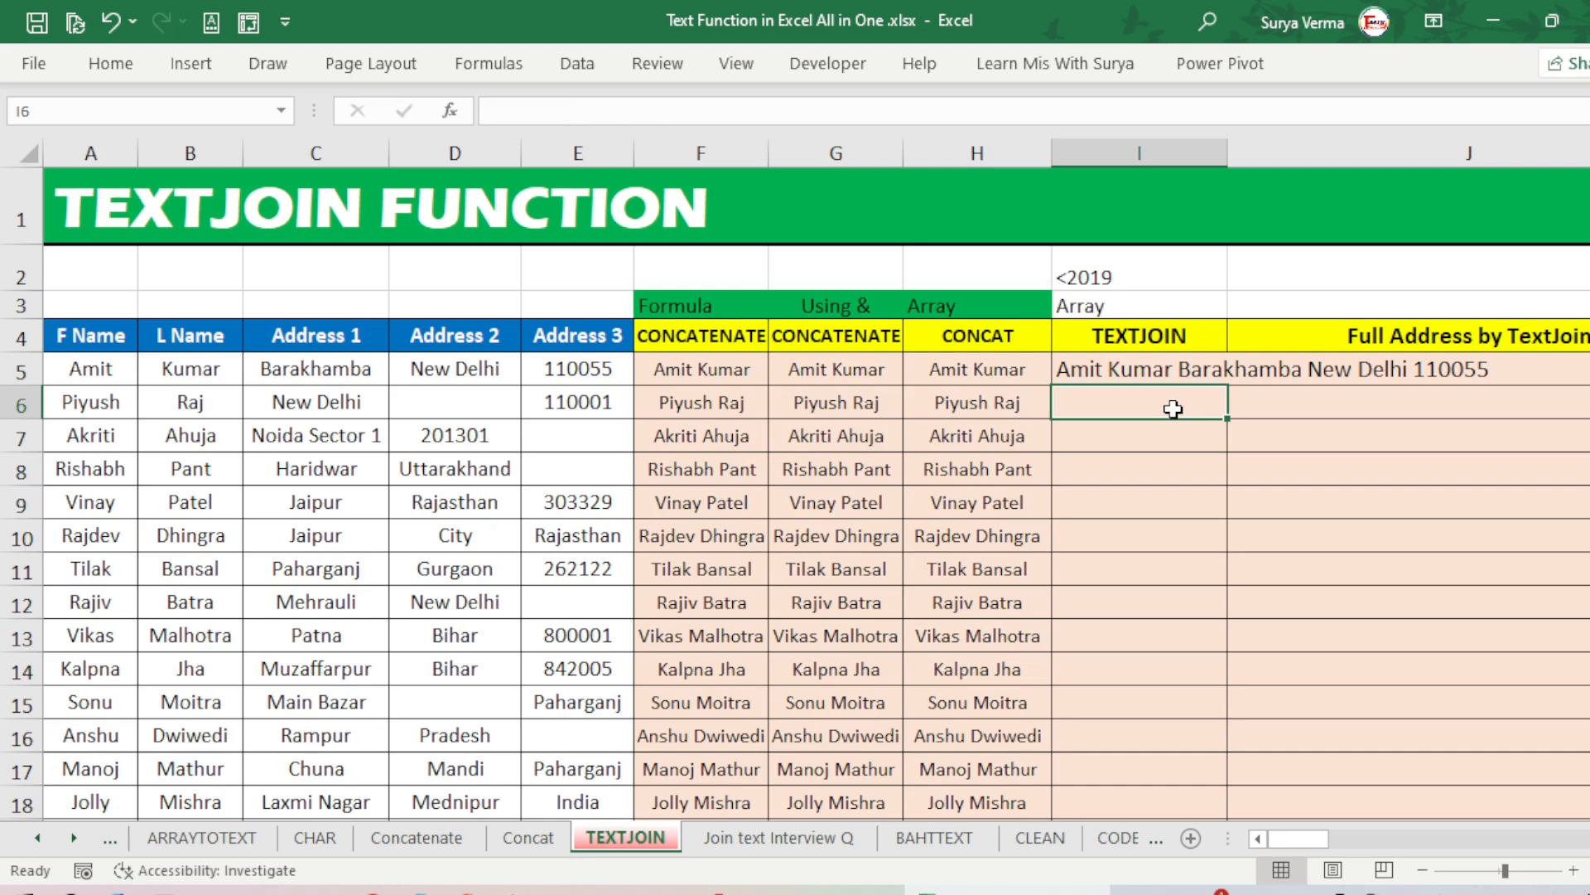
key(ctrl+d)
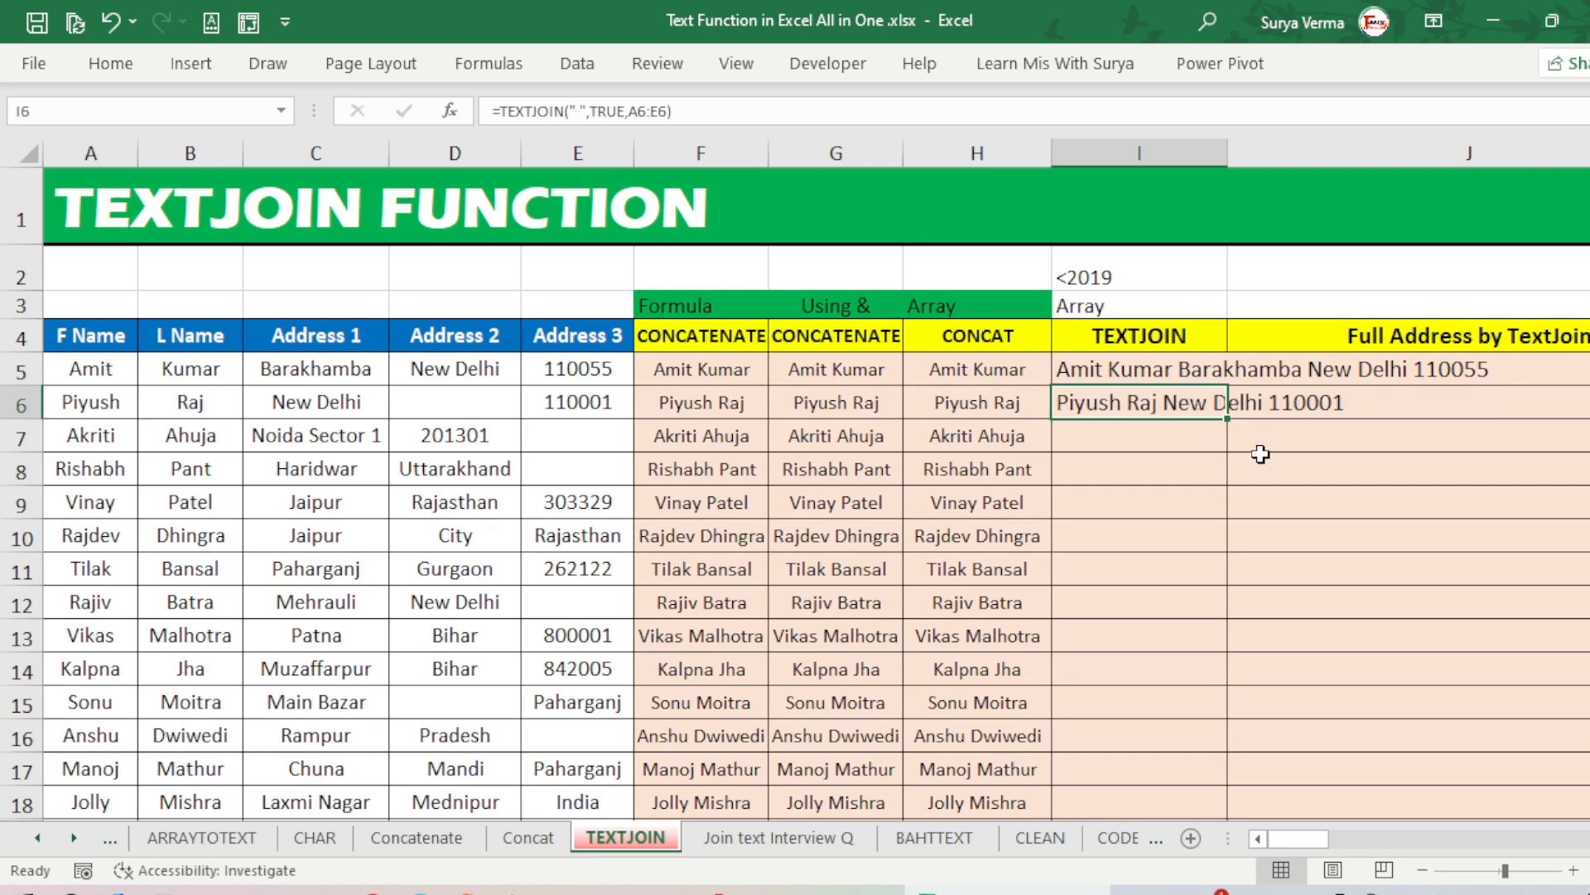
click(434, 403)
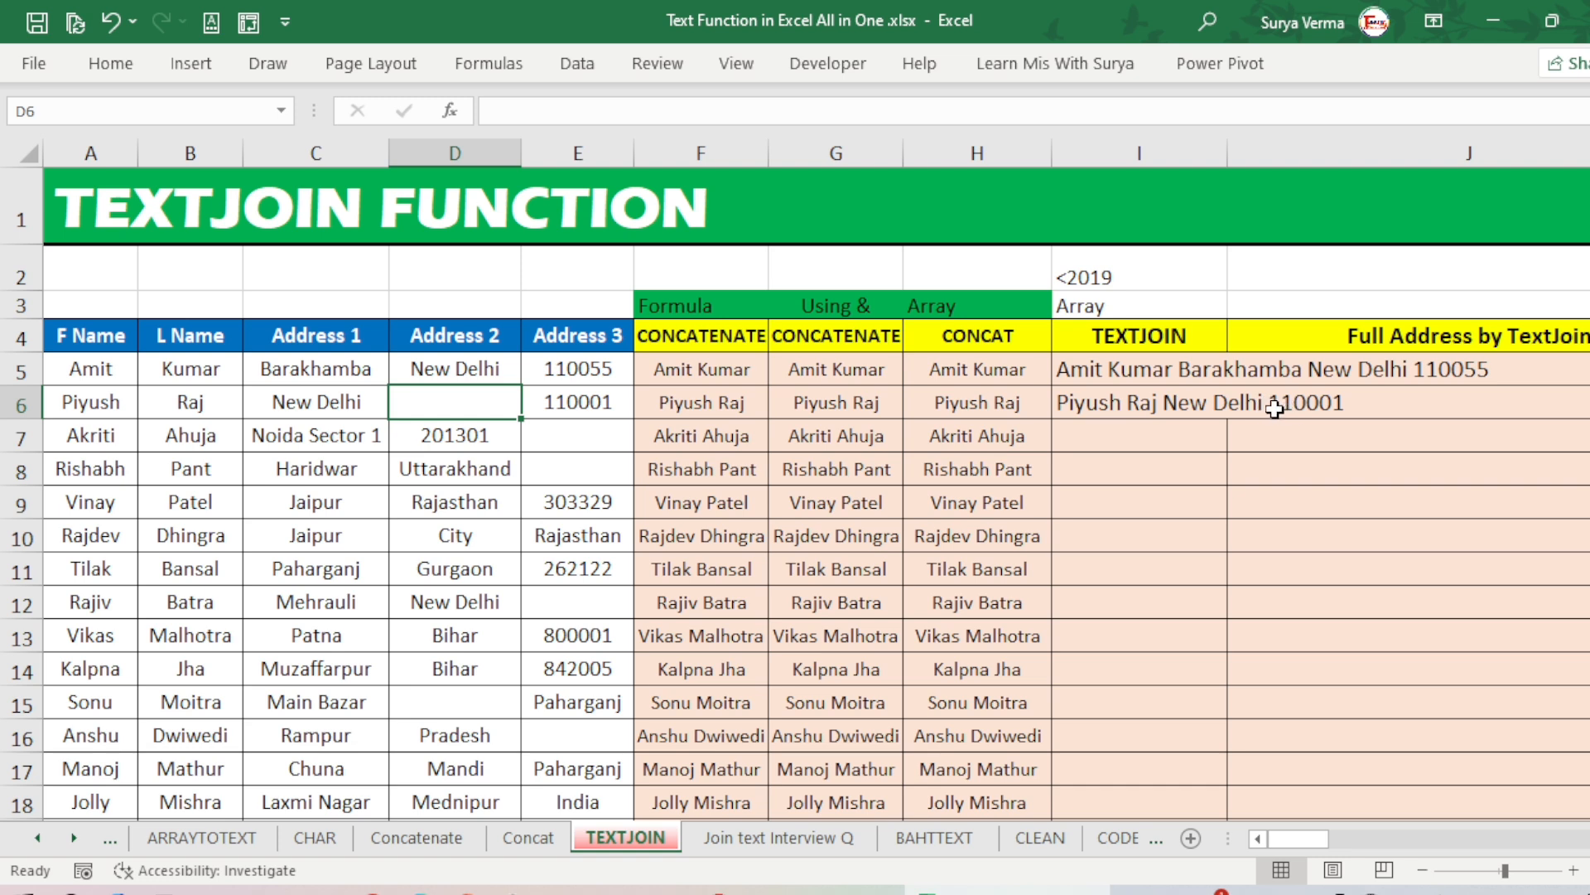
click(1107, 399)
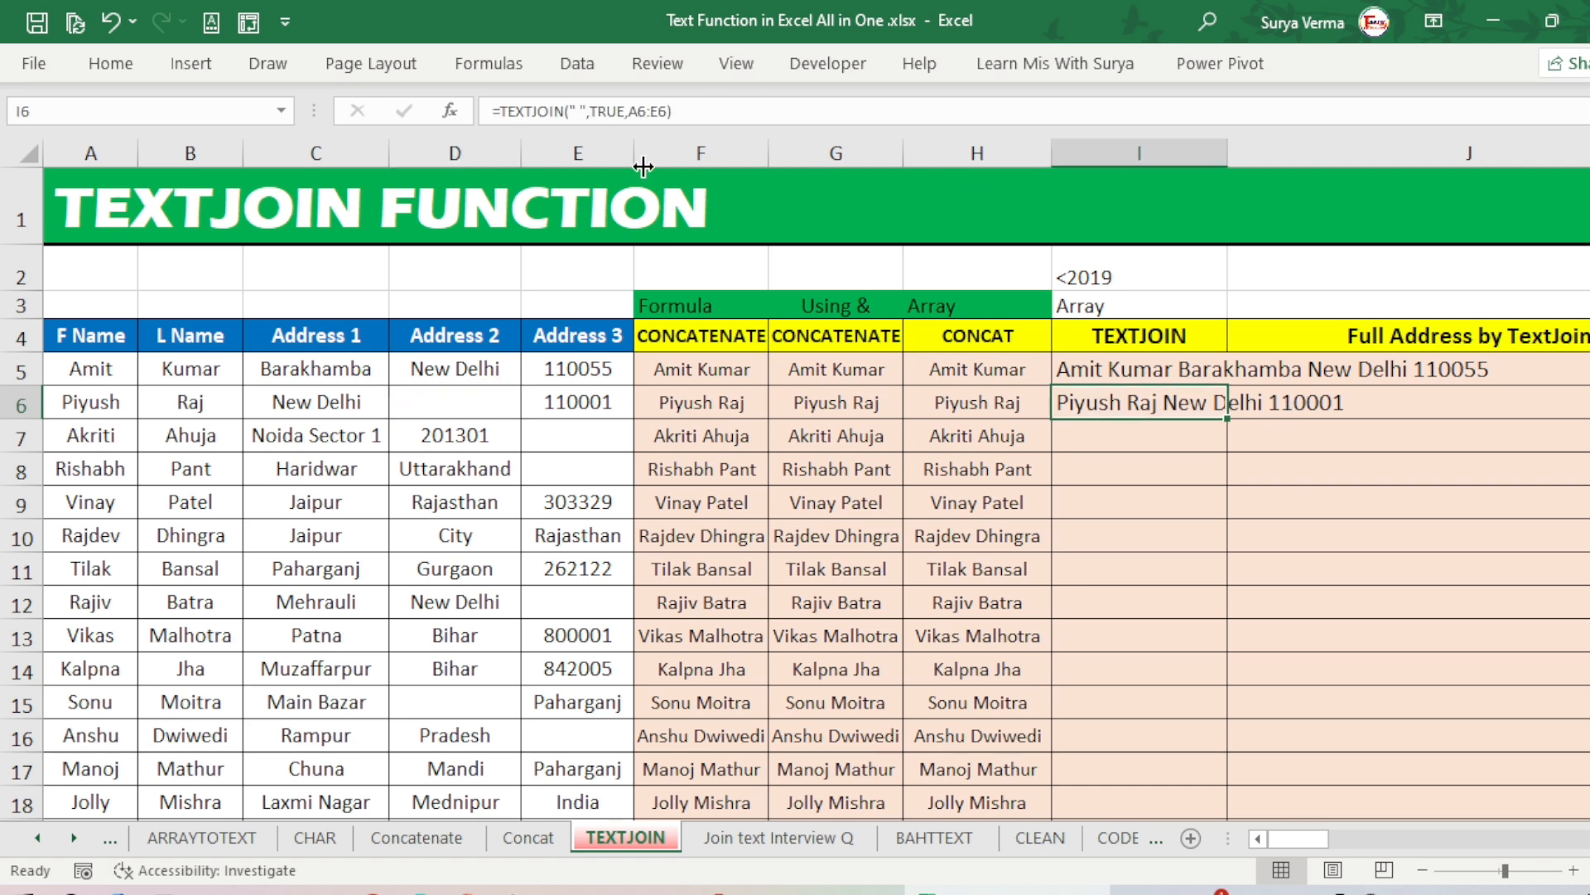
- Change the ignore_empty argument of the TEXTJOIN formula in I6 to FALSE and compare the output with source cell E6
key(F2)
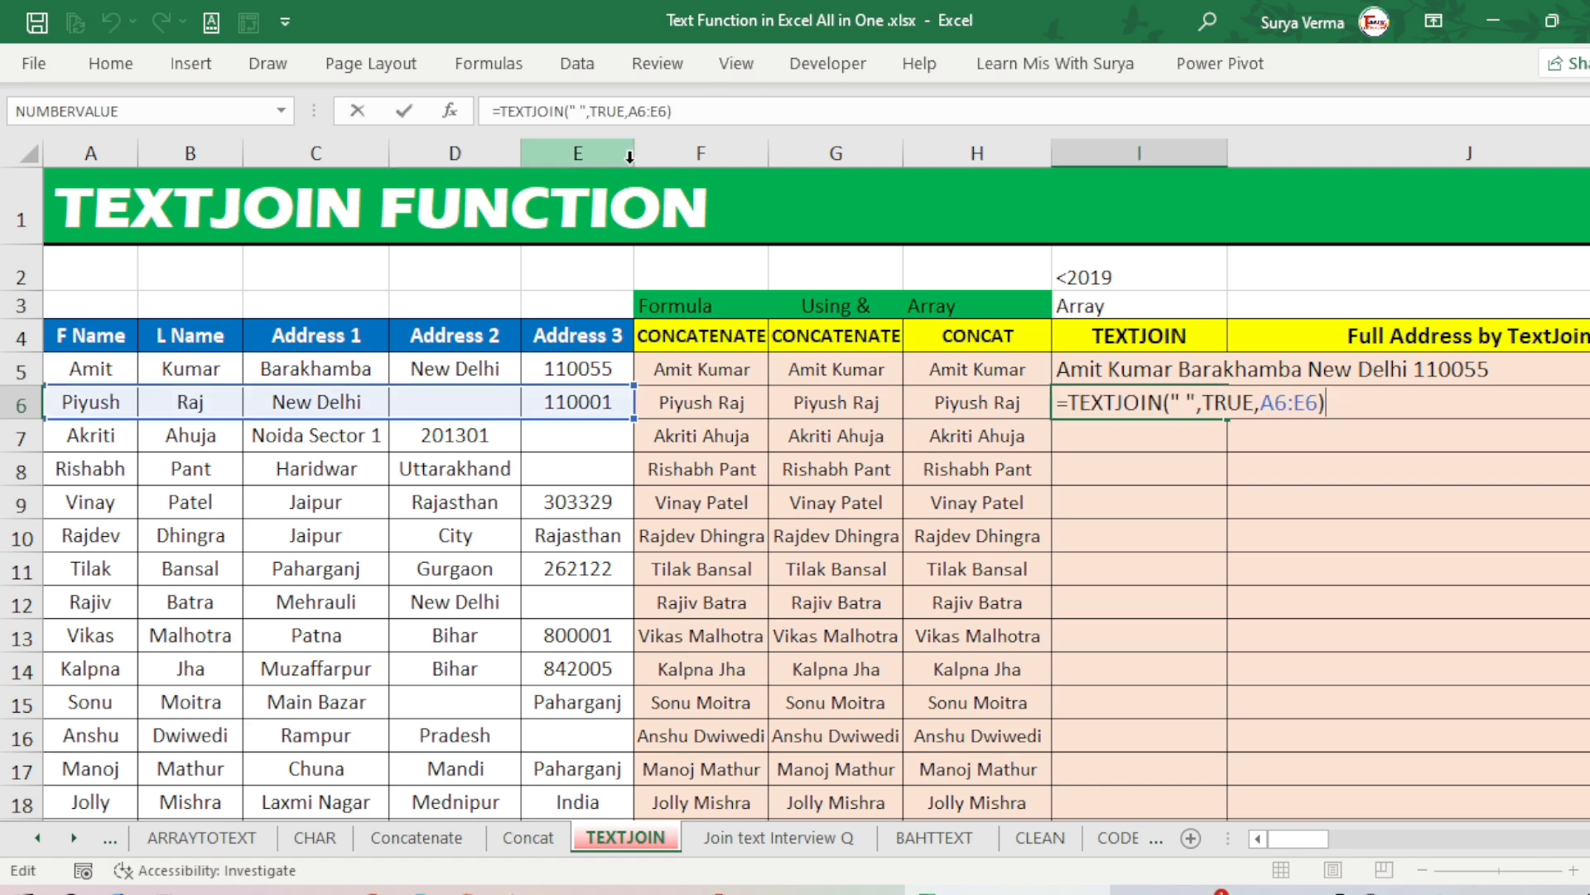
click(629, 113)
key(BackSpace)
key(BackSpace)
key(BackSpace)
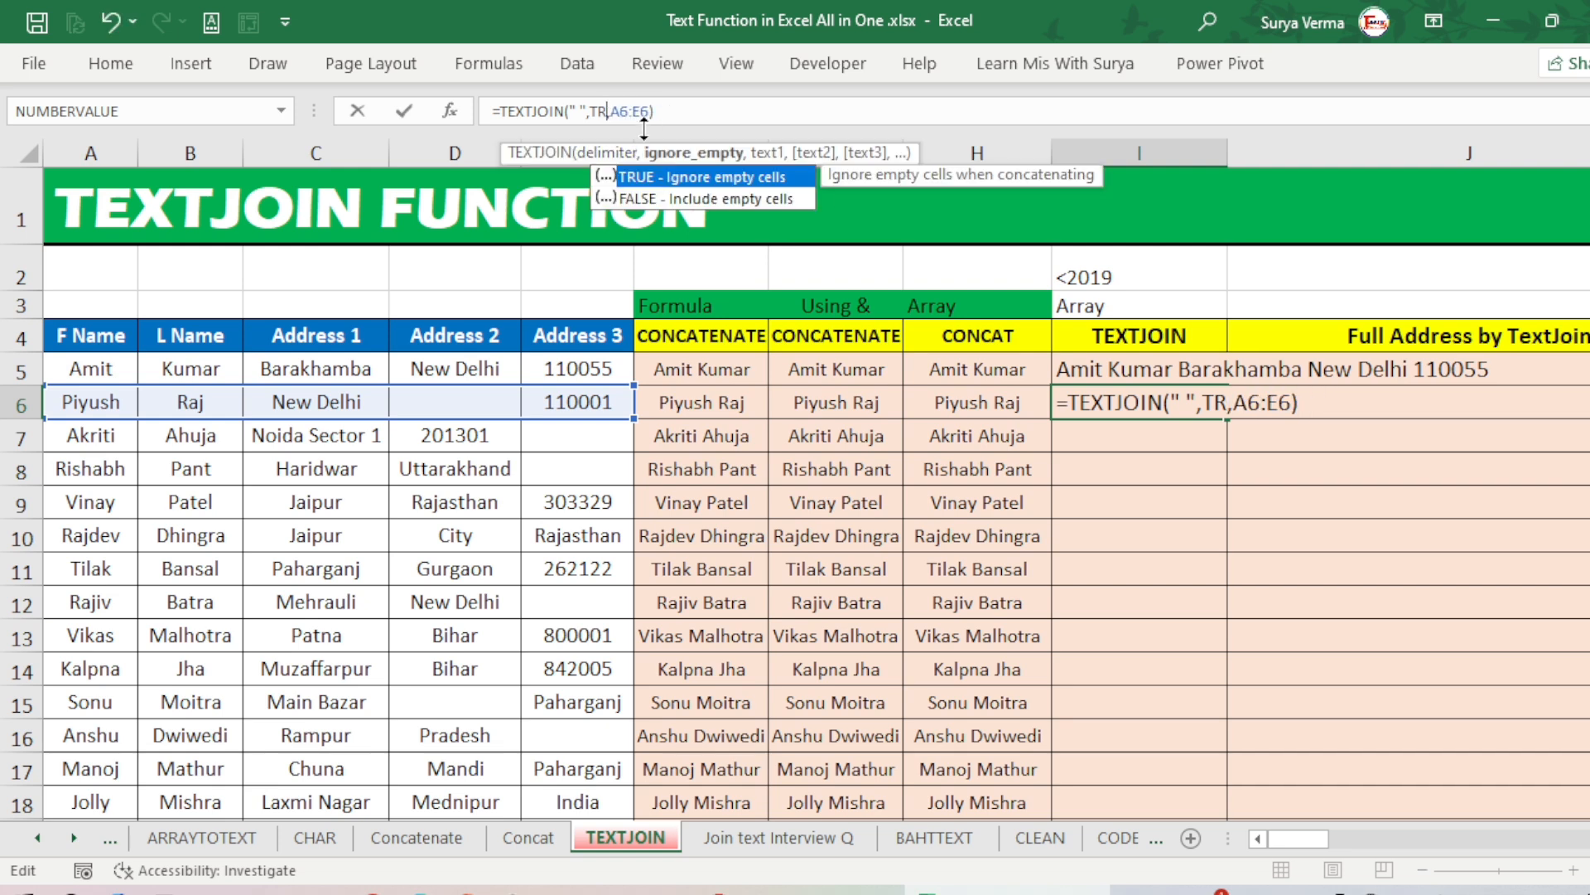
key(BackSpace)
text(Fal)
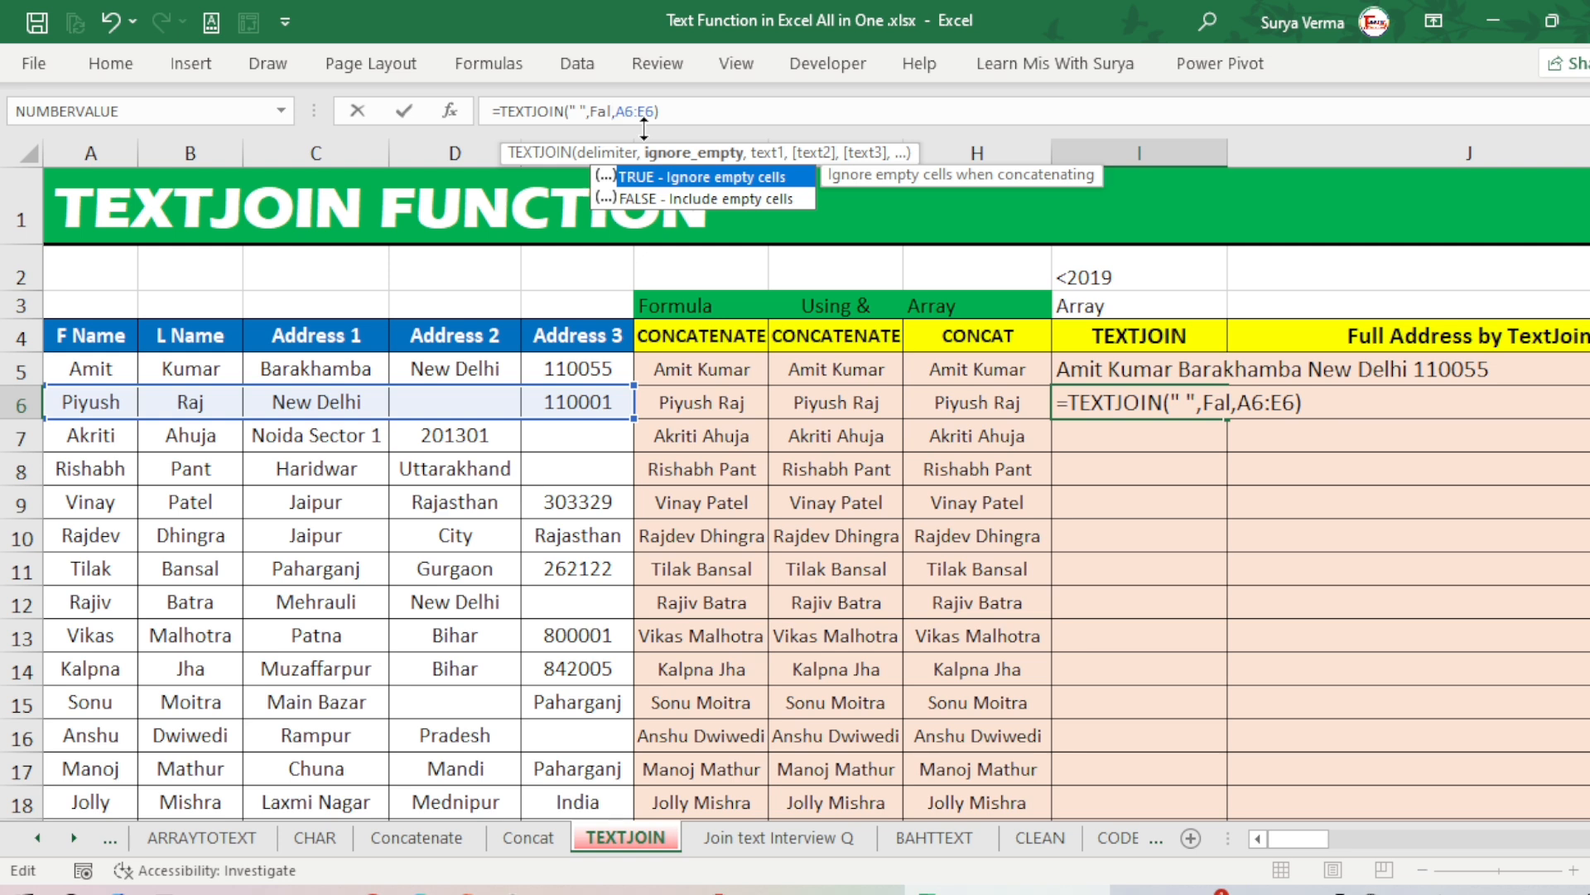
key(Down)
key(Tab)
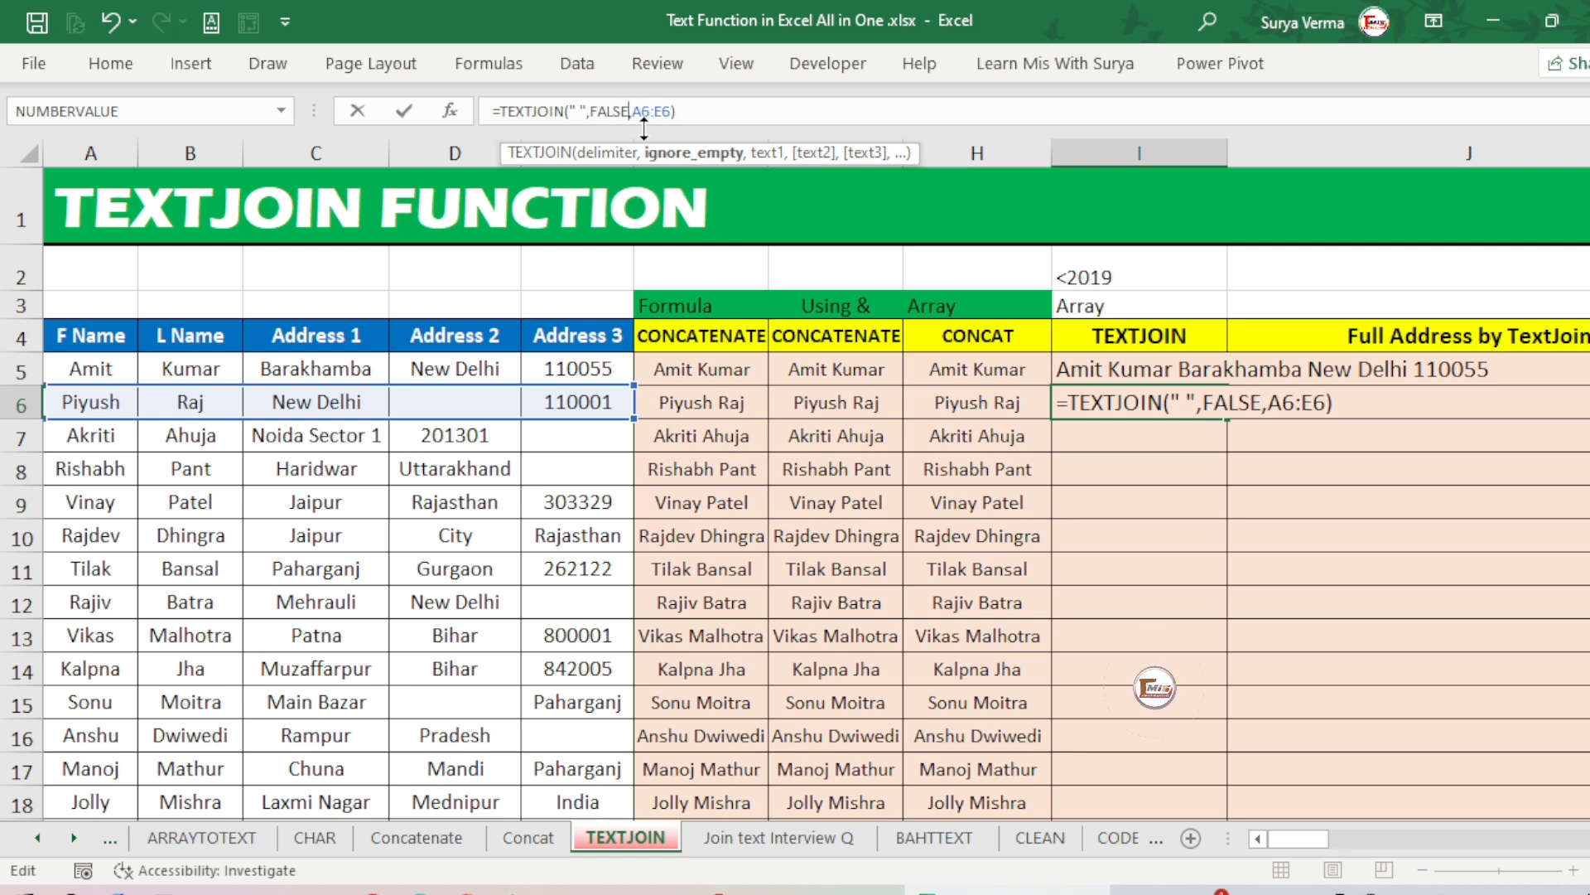
key(Return)
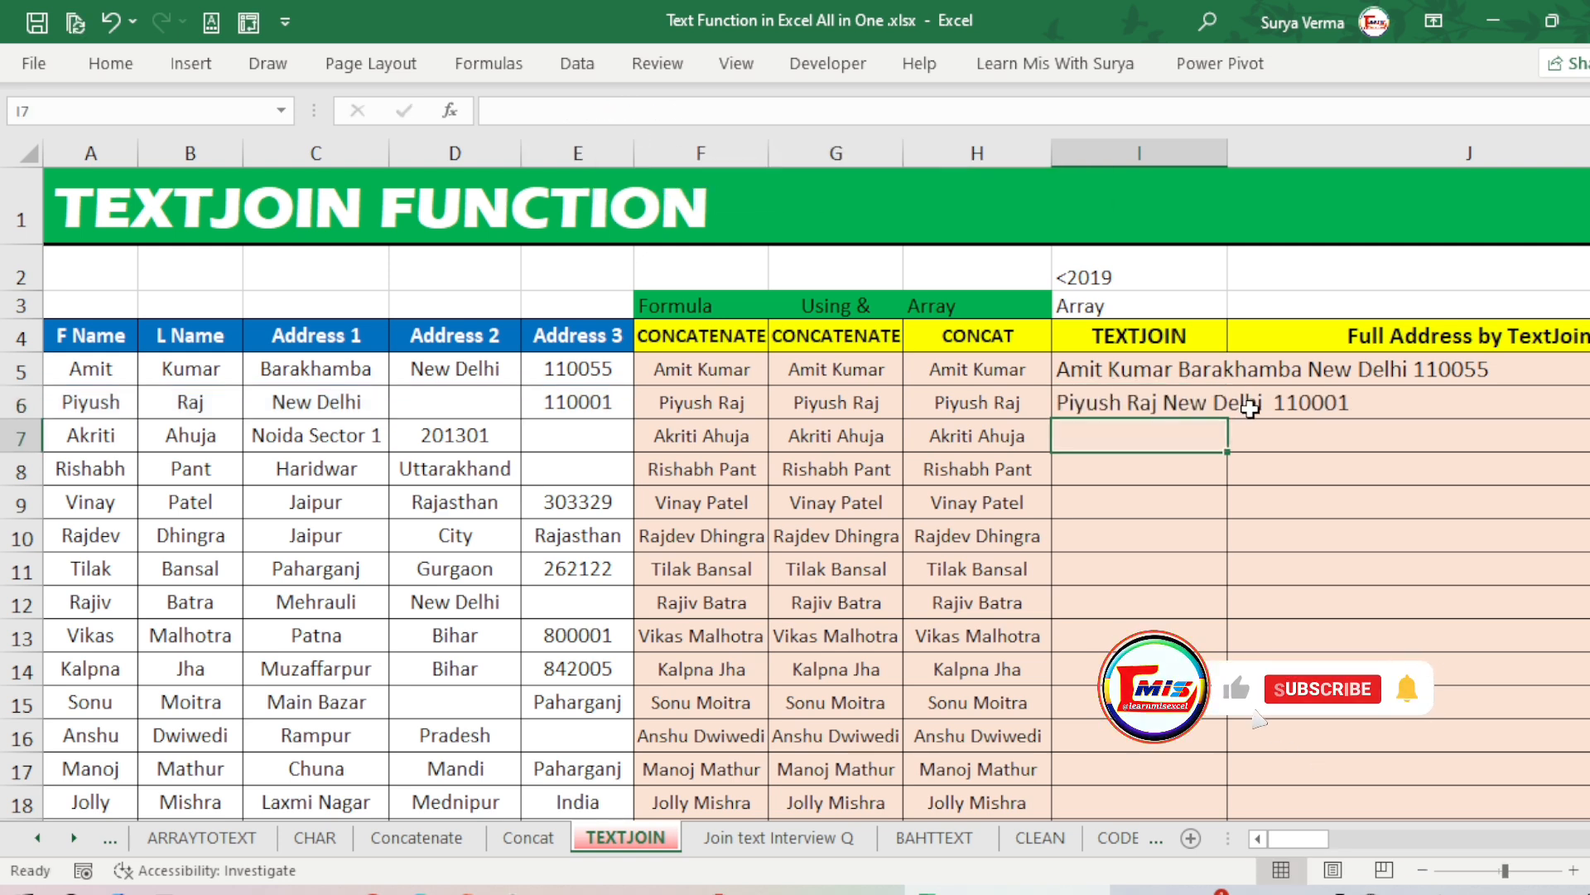
click(573, 407)
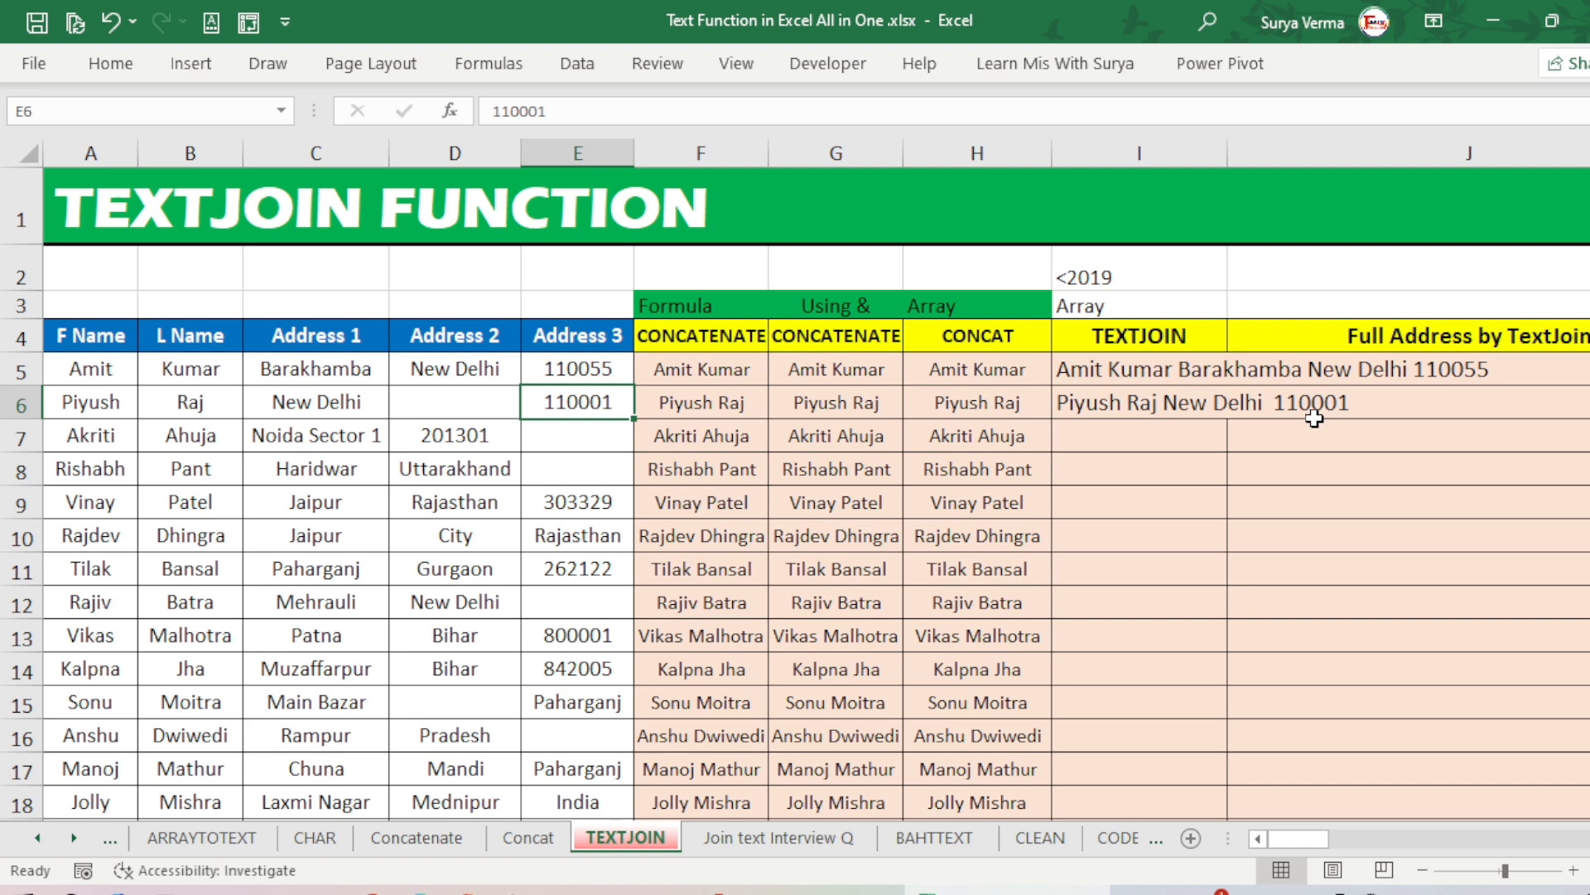
- Replace the space delimiter in I6's TEXTJOIN formula with a comma, giving =TEXTJOIN(",",FALSE,A6:E6), and inspect how the empty cell is handled
click(1108, 403)
click(577, 111)
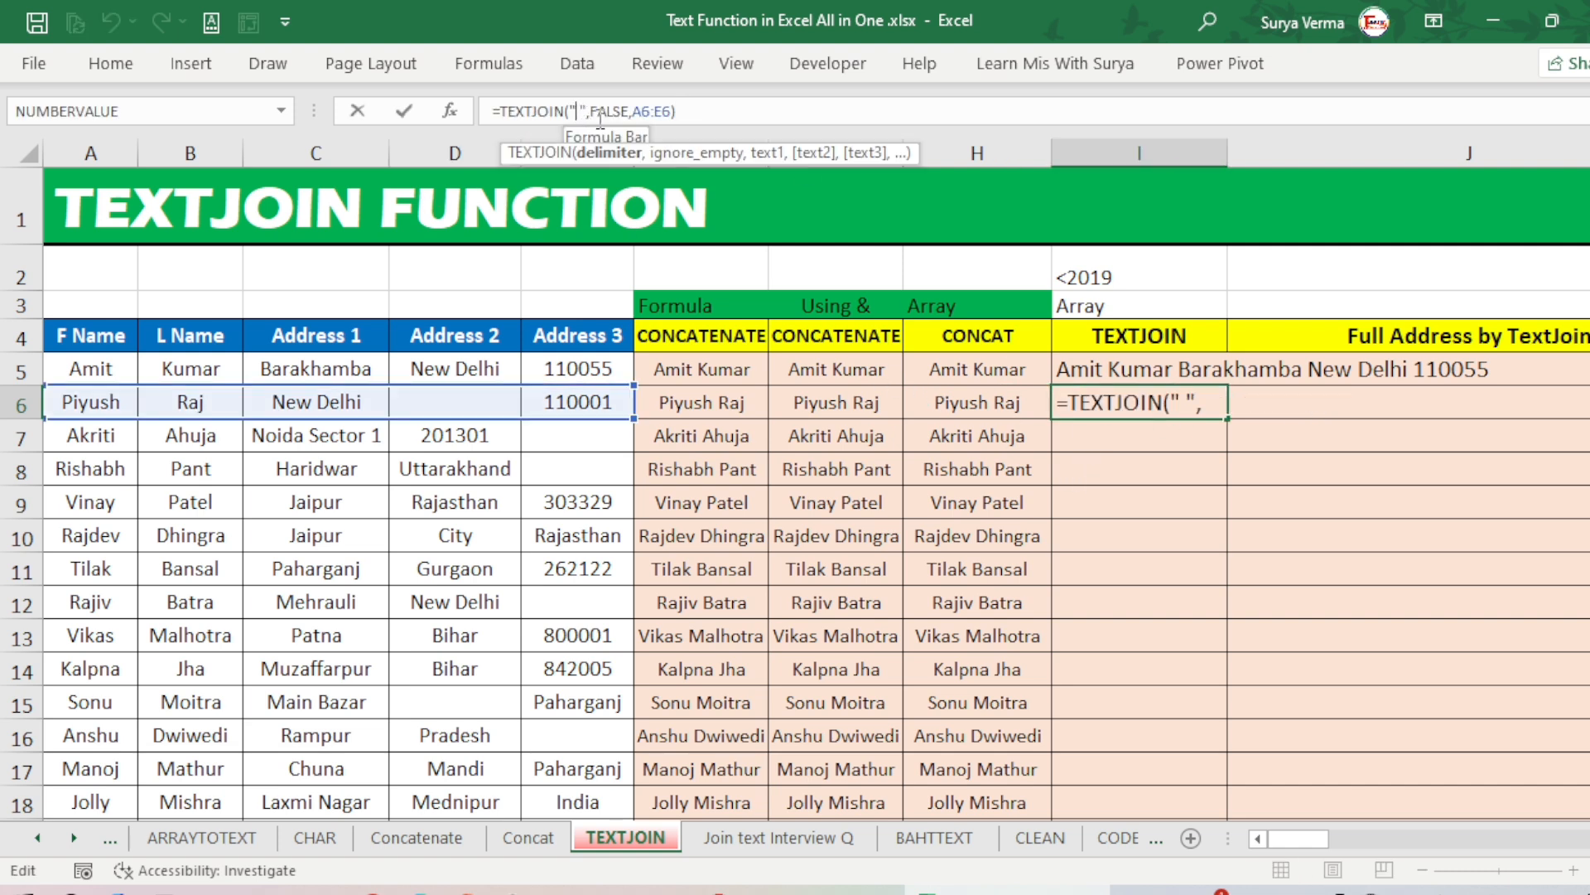
key(Delete)
text(,)
key(Return)
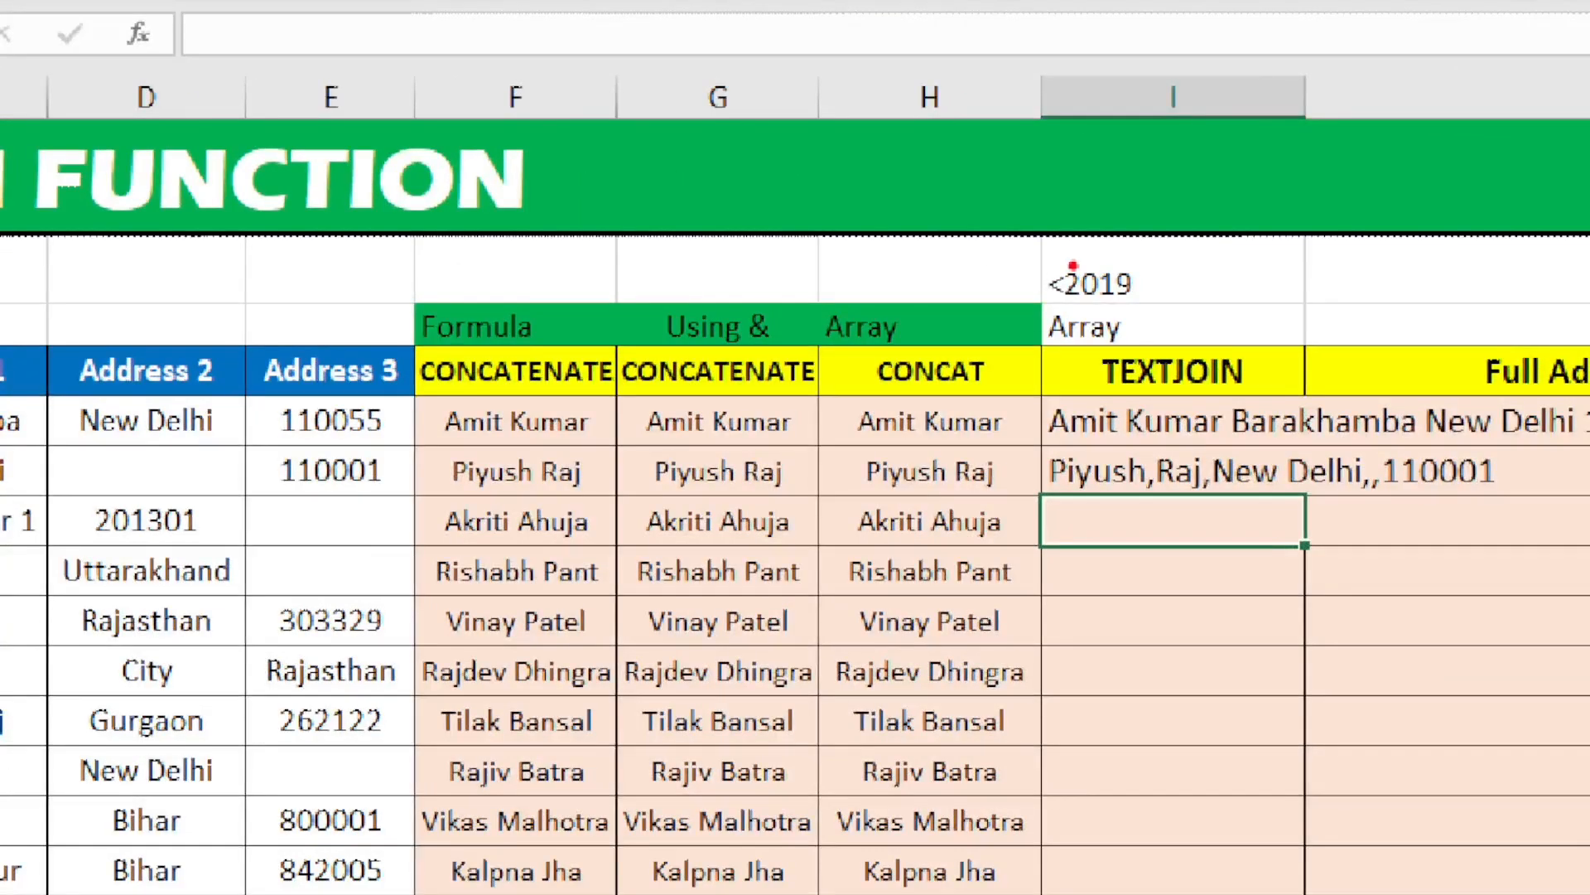
drag(1352, 503, 1395, 500)
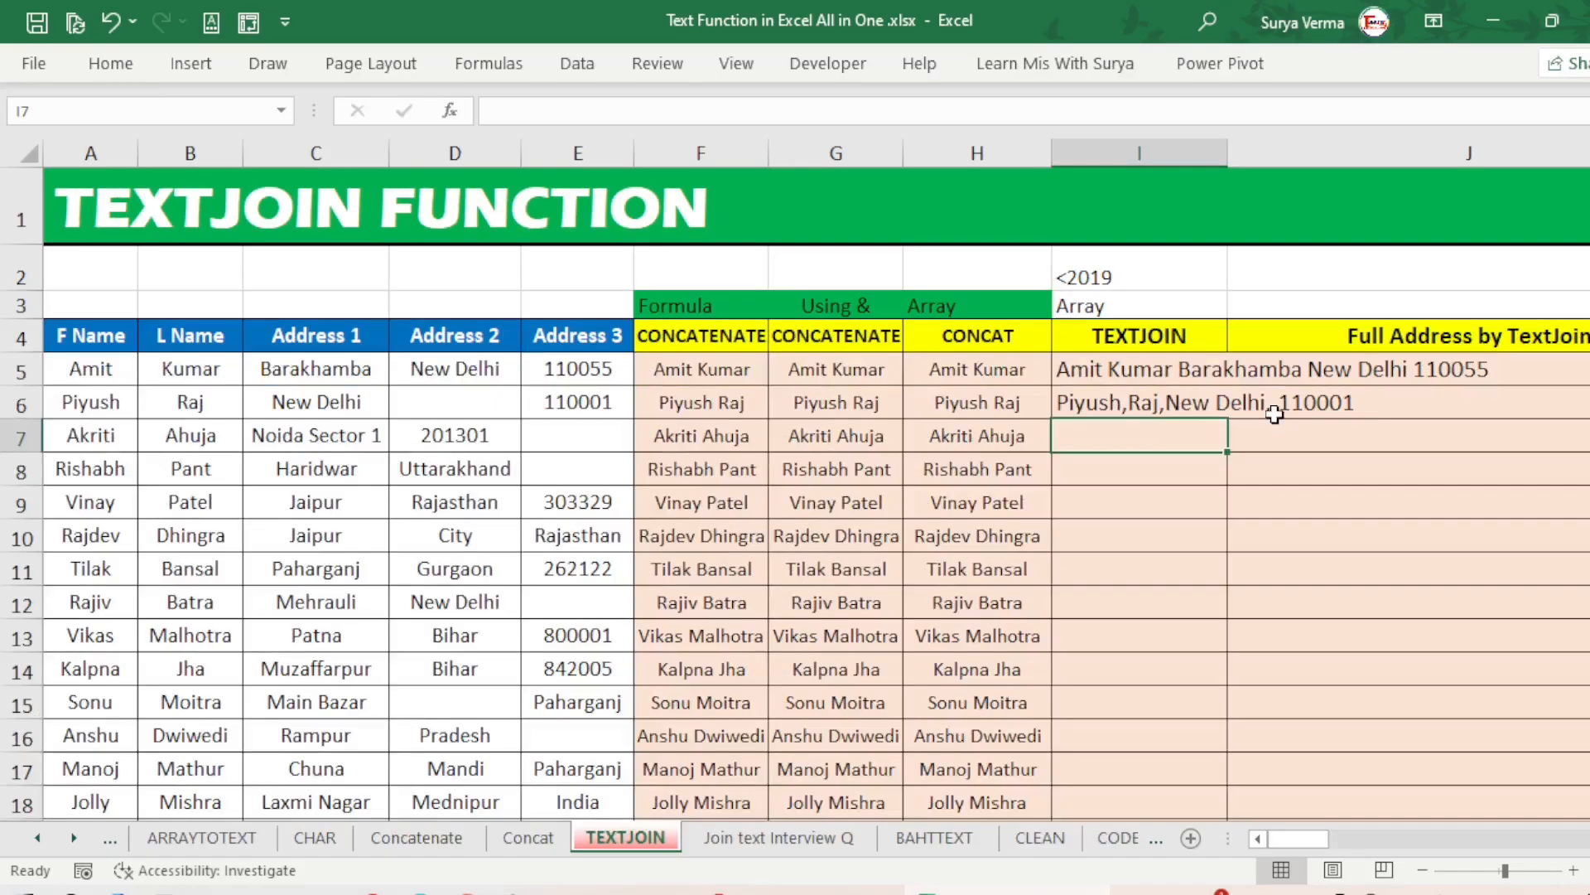
- Change the delimiter in I5's TEXTJOIN formula to a comma, giving =TEXTJOIN(",",TRUE,A5:E5)
click(1110, 369)
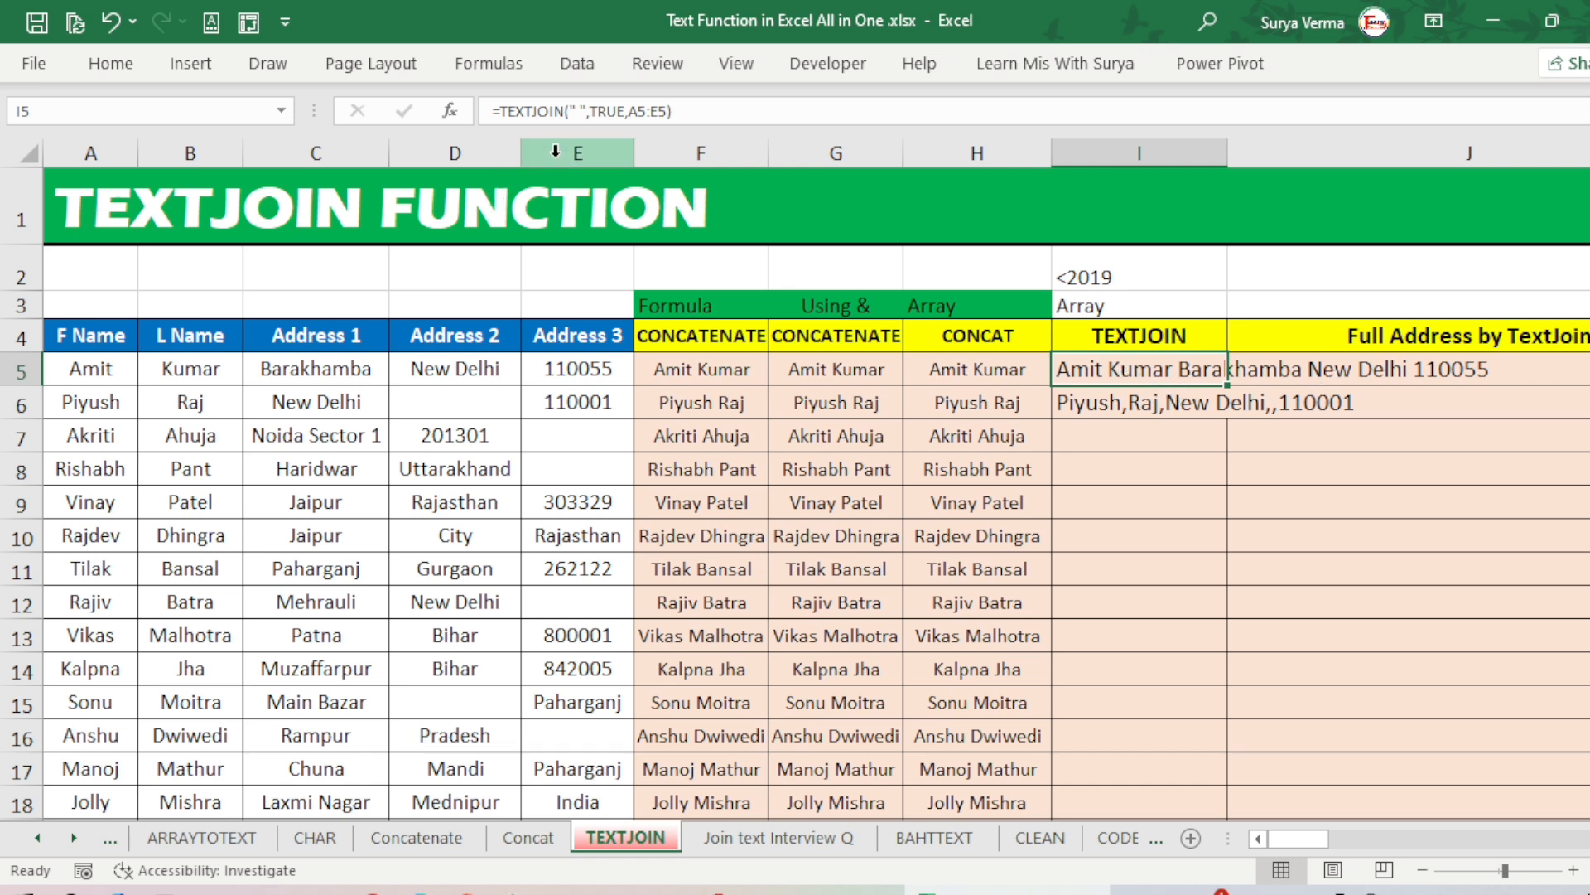
click(582, 111)
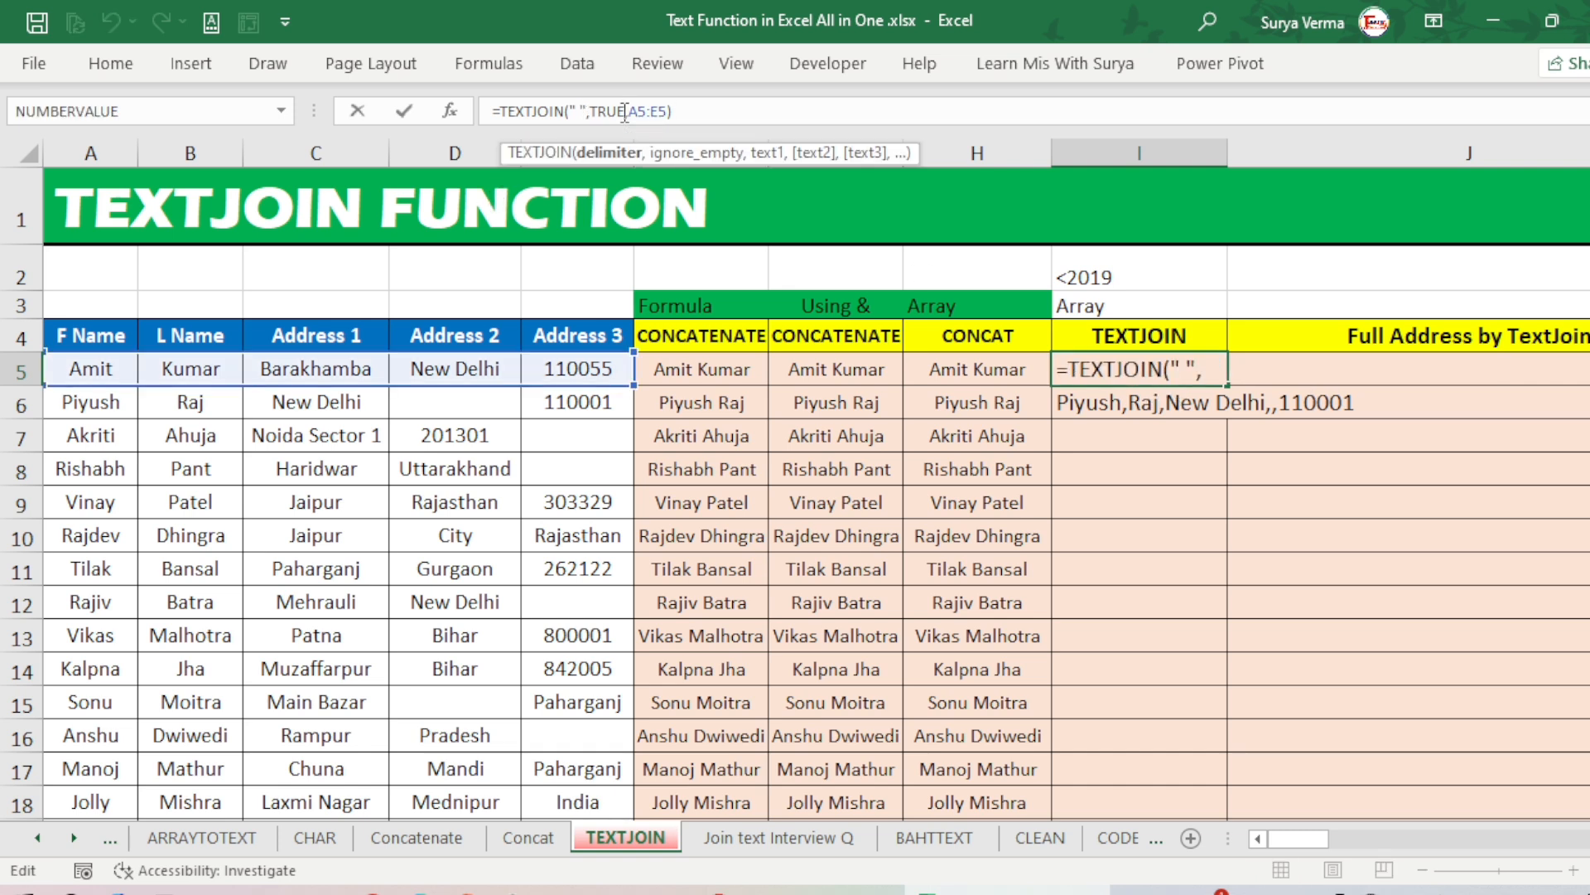
text(,)
key(Return)
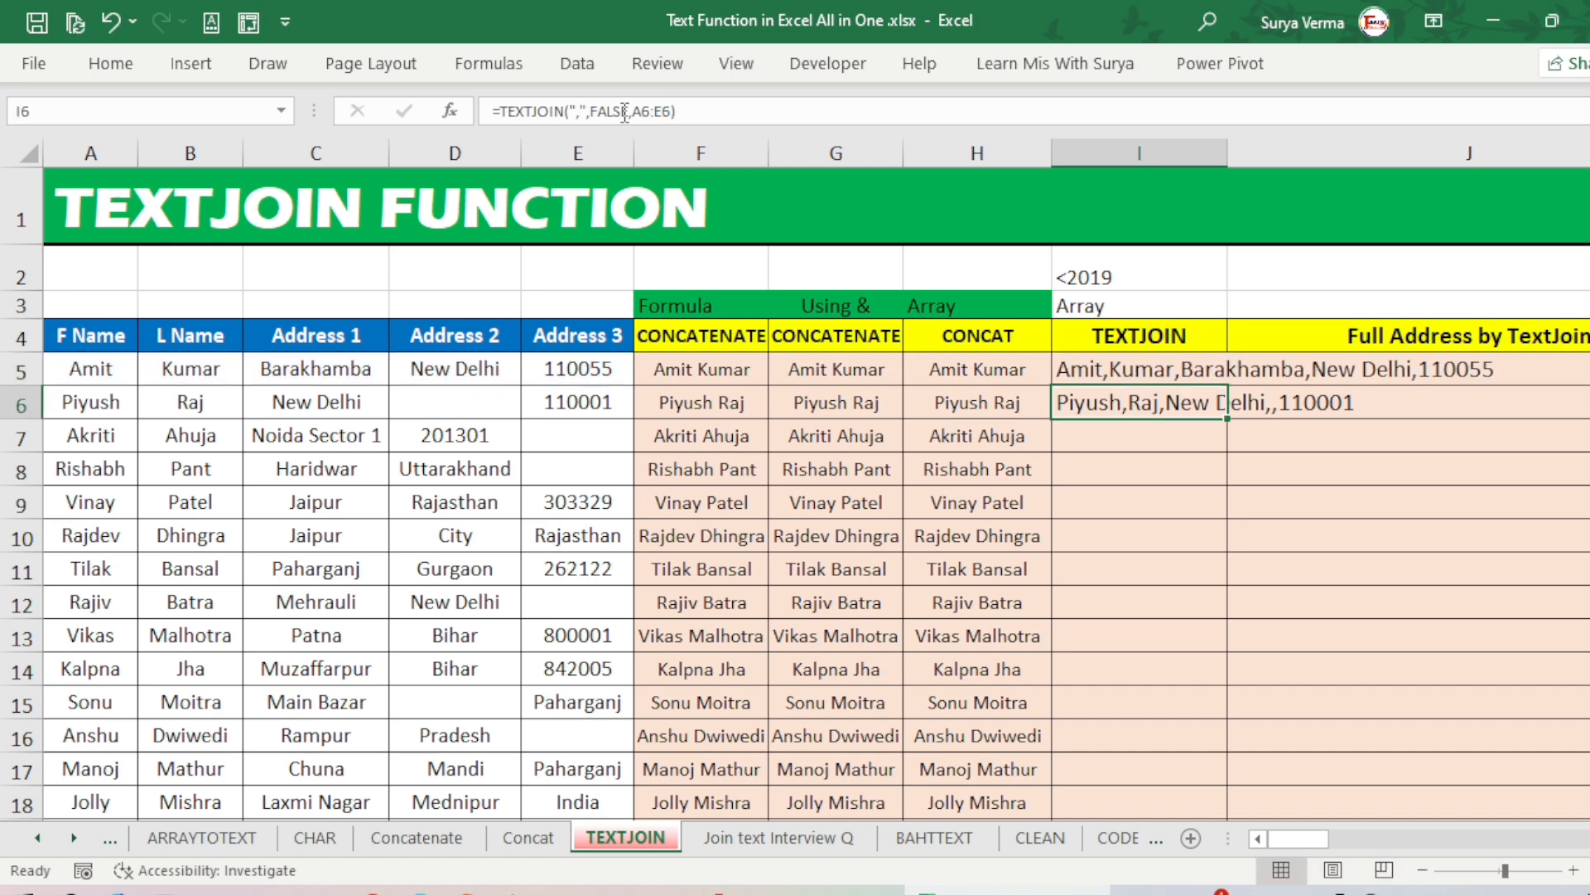
- Fill the TEXTJOIN formula from I5 down to I20 and autofit the width of column I
drag(1129, 372, 1109, 729)
key(ctrl+d)
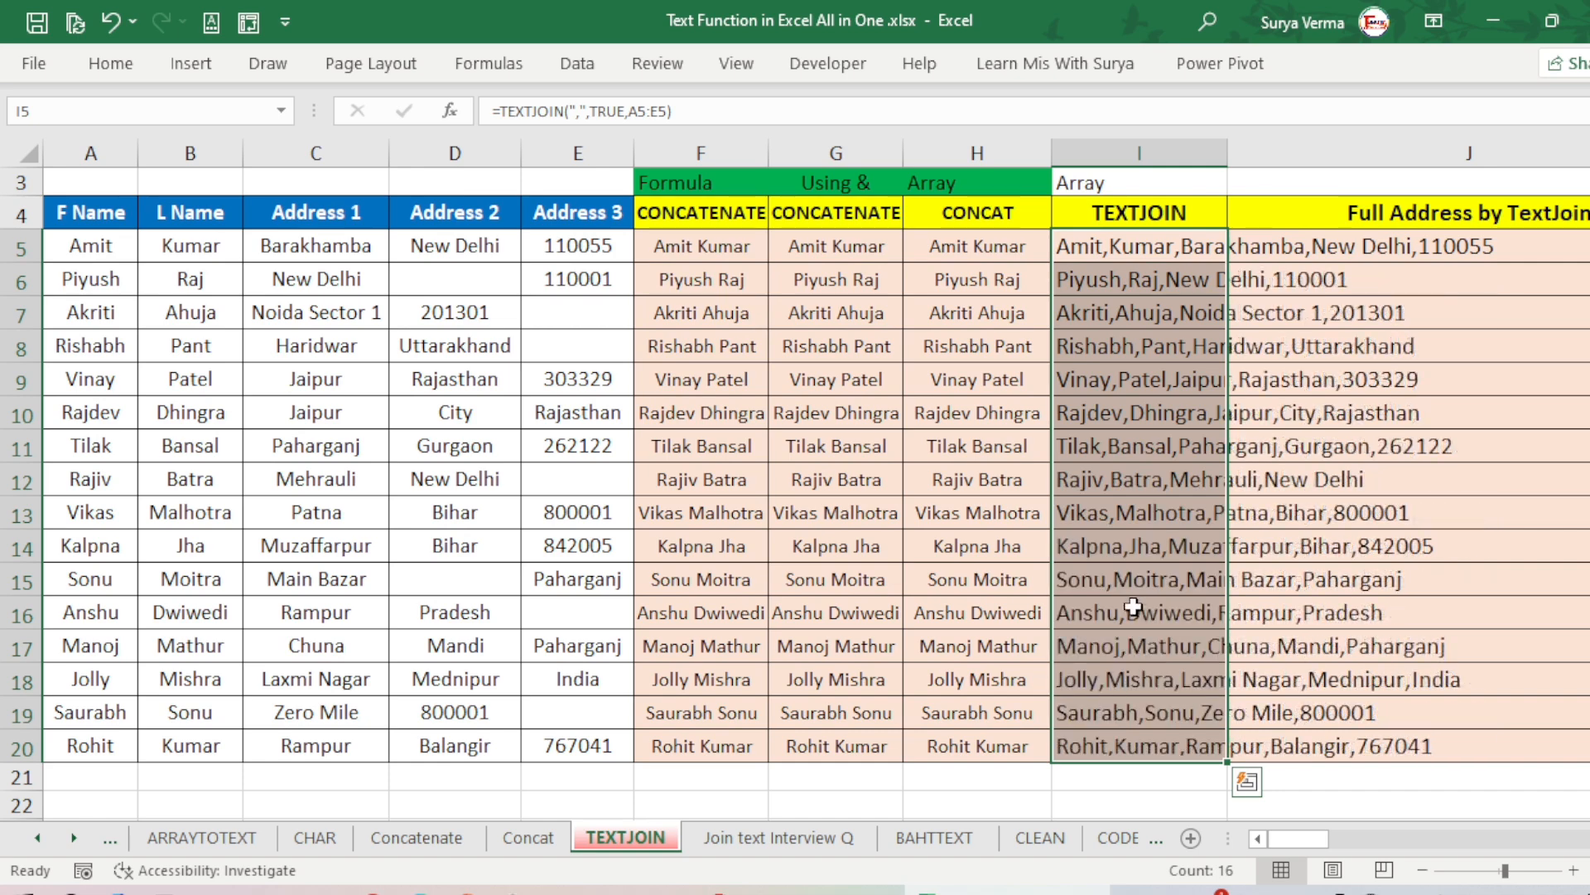
click(1129, 613)
double_click(1228, 152)
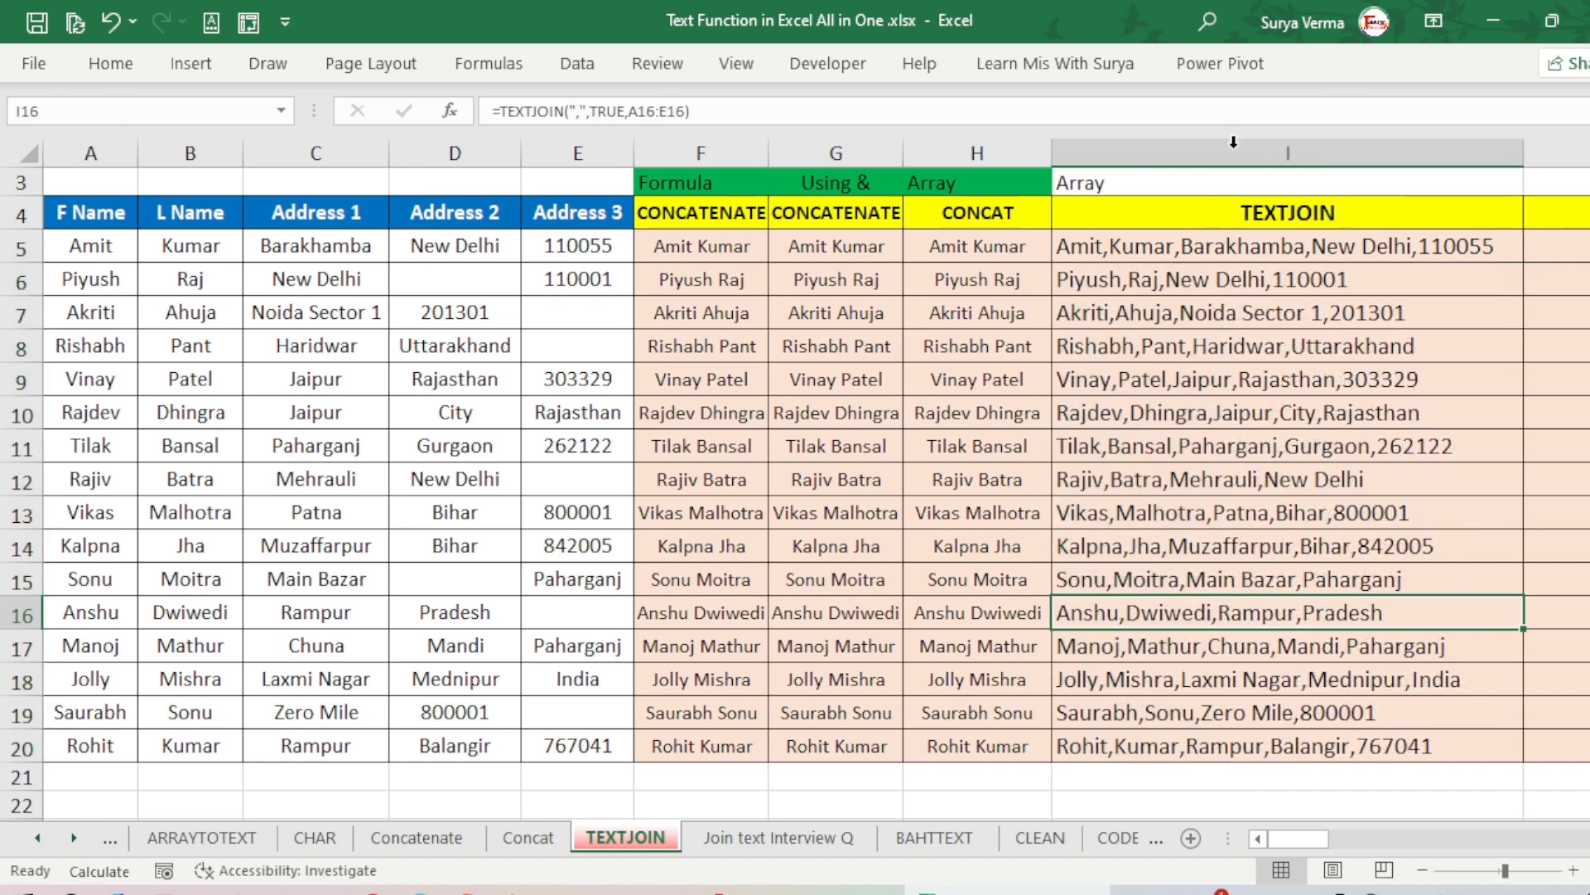
- Compare the source cells A5:E5 with the joined TEXTJOIN result in I5
click(1148, 248)
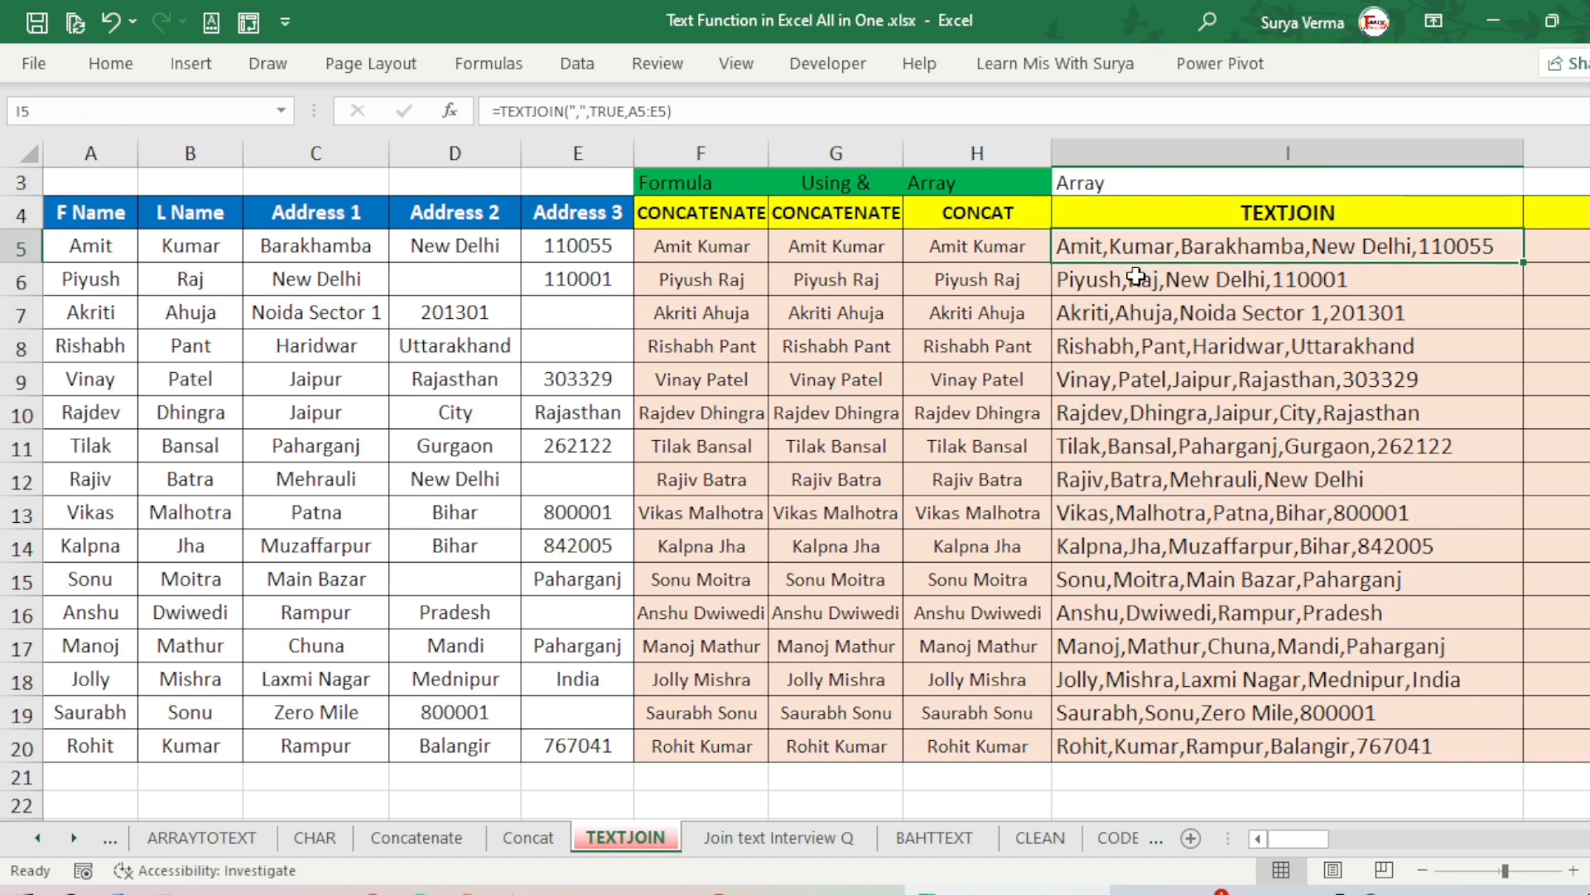
scroll(1233, 383, down, 1)
scroll(1235, 391, up, 2)
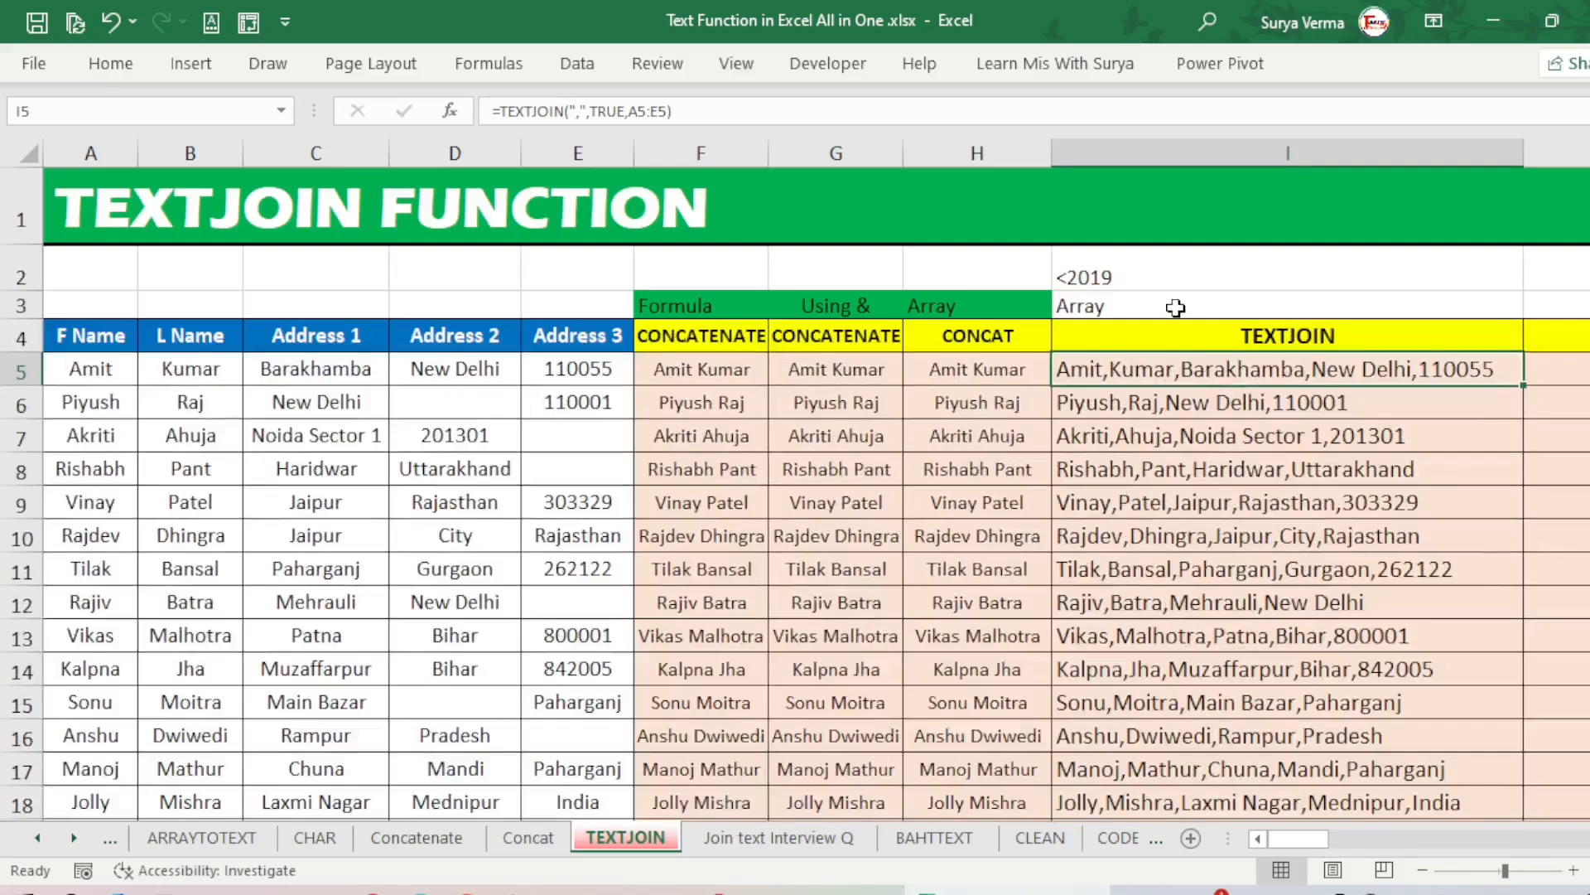
drag(580, 373, 37, 367)
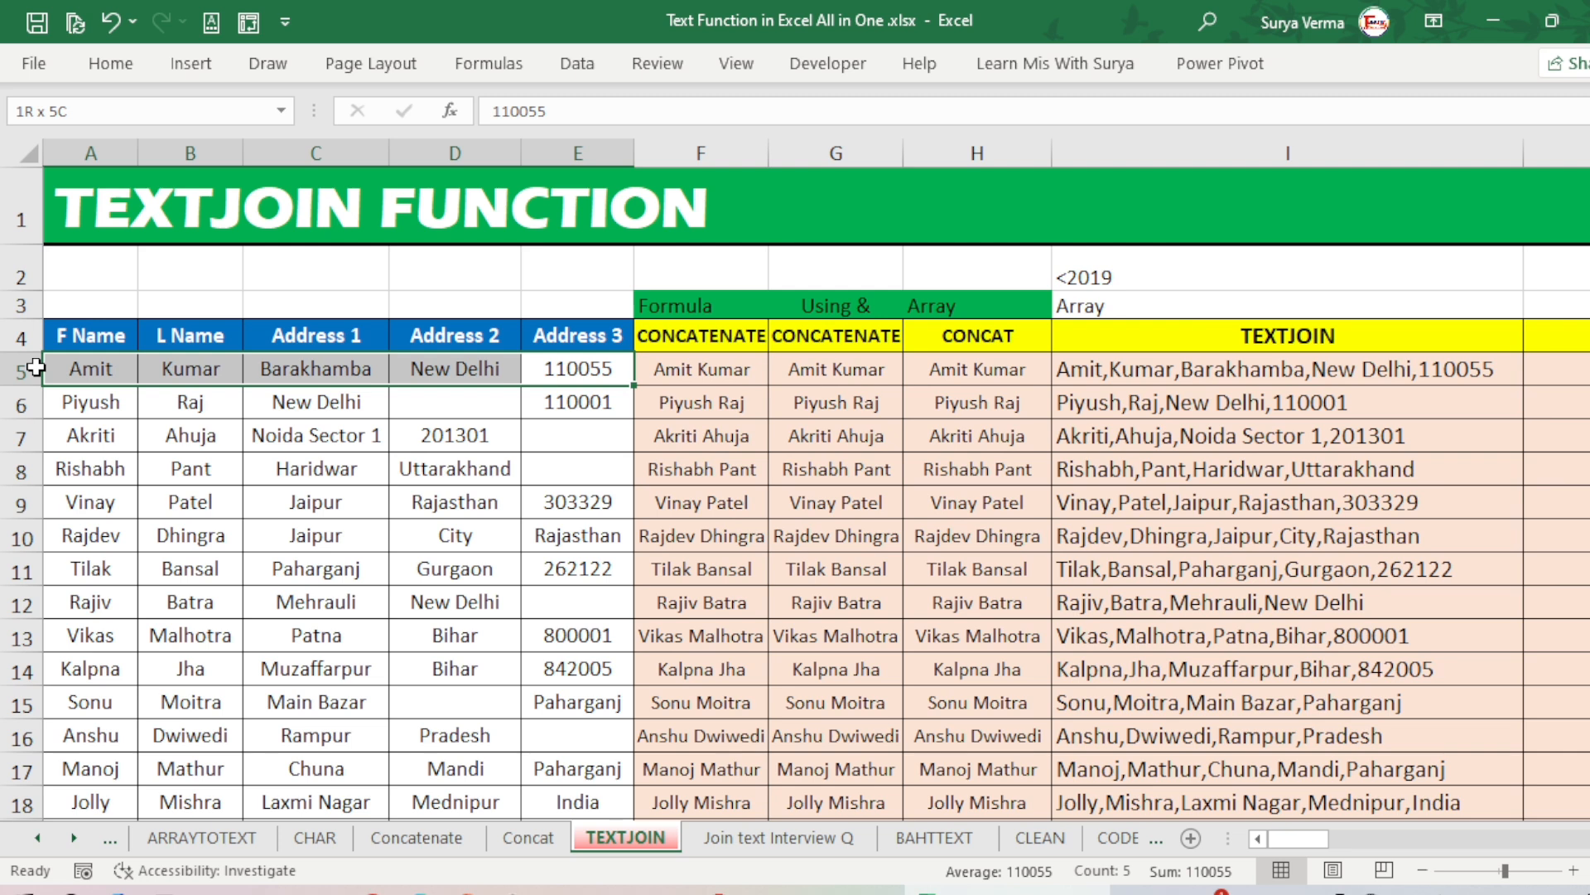
mouse_move(577, 369)
mouse_down()
mouse_move(1360, 437)
mouse_move(1217, 401)
mouse_move(1273, 373)
mouse_up()
click(1273, 372)
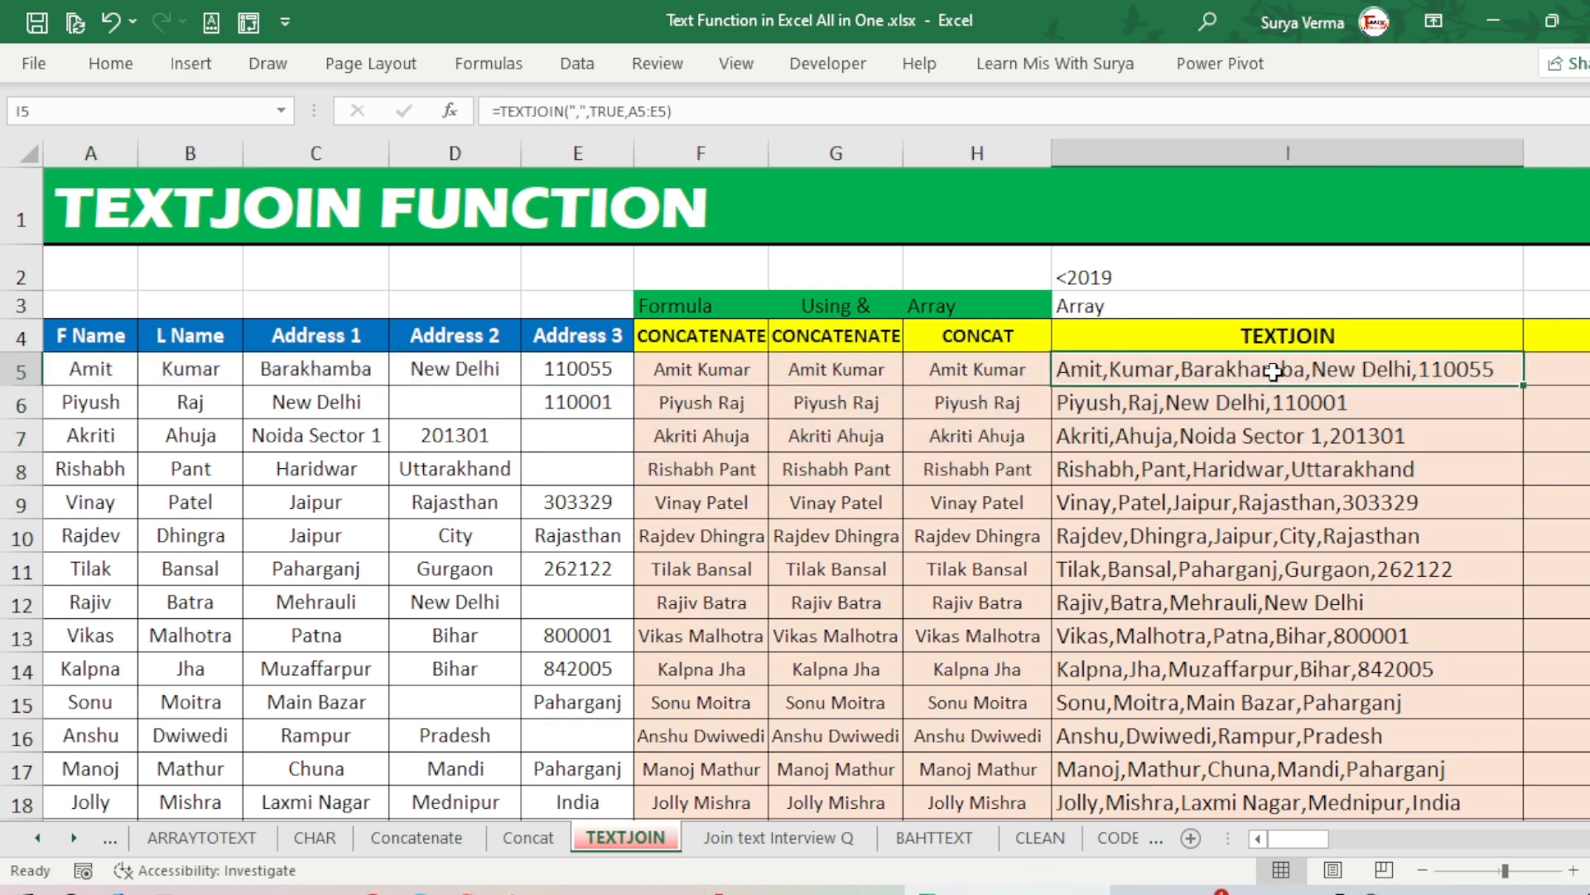